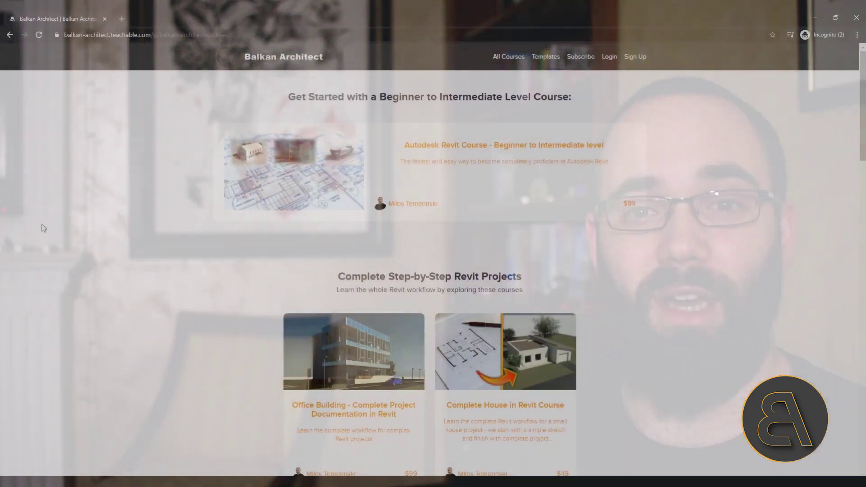
Scroll the Level 1 plan, then pan it slightly and back to frame the building.
{"action": "scroll", "coordinate": [43, 226], "scroll_direction": "down", "scroll_amount": 4}
{"action": "scroll", "coordinate": [43, 227], "scroll_direction": "down", "scroll_amount": 10}
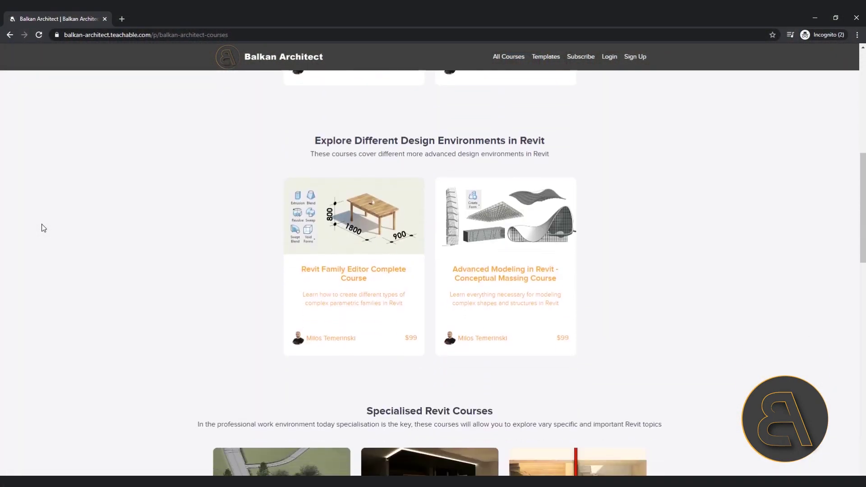
{"action": "scroll", "coordinate": [44, 227], "scroll_direction": "down", "scroll_amount": 7}
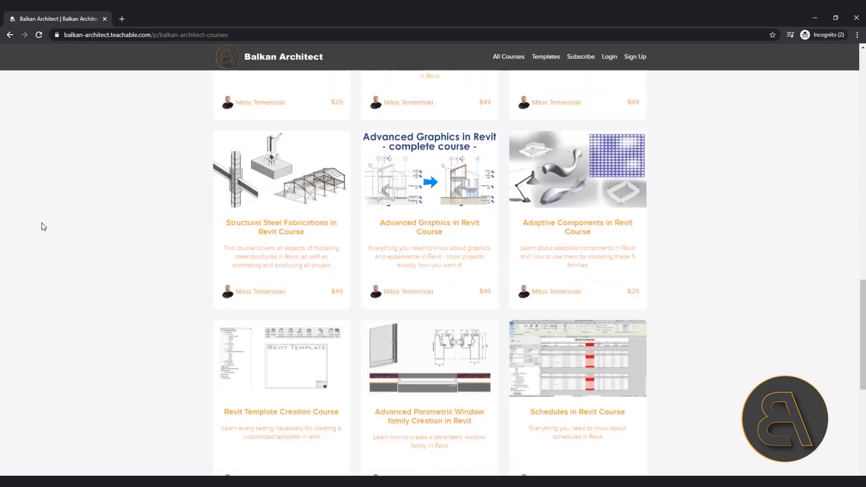
{"action": "scroll", "coordinate": [43, 227], "scroll_direction": "down", "scroll_amount": 3}
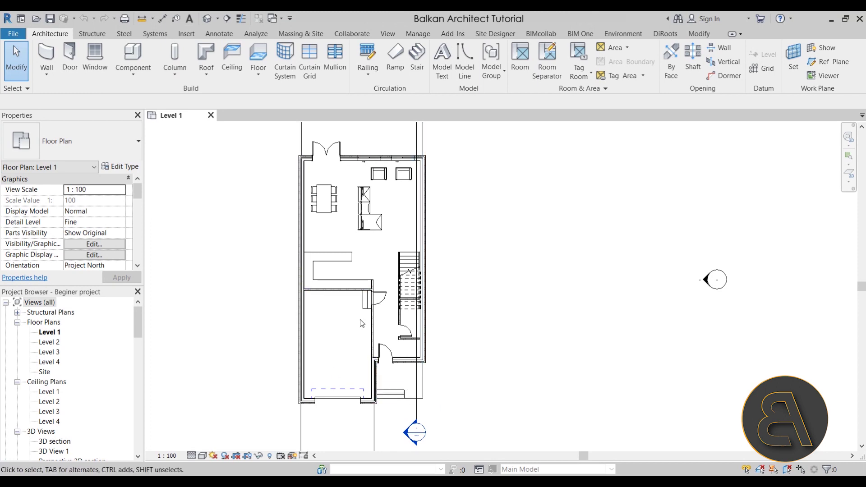
{"action": "mouse_move", "coordinate": [517, 304]}
{"action": "middle_mouse_down"}
{"action": "mouse_move", "coordinate": [518, 313]}
{"action": "mouse_move", "coordinate": [520, 296]}
{"action": "middle_mouse_up"}
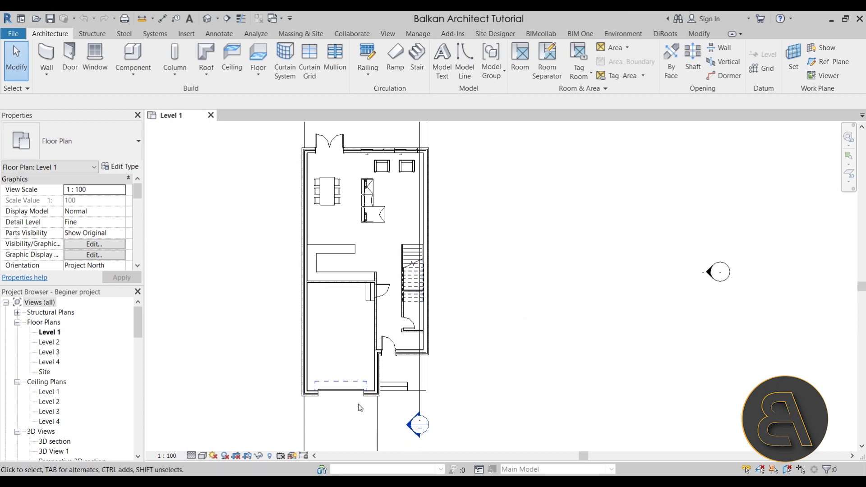
{"action": "middle_click_drag", "start_coordinate": [550, 378], "coordinate": [546, 380]}
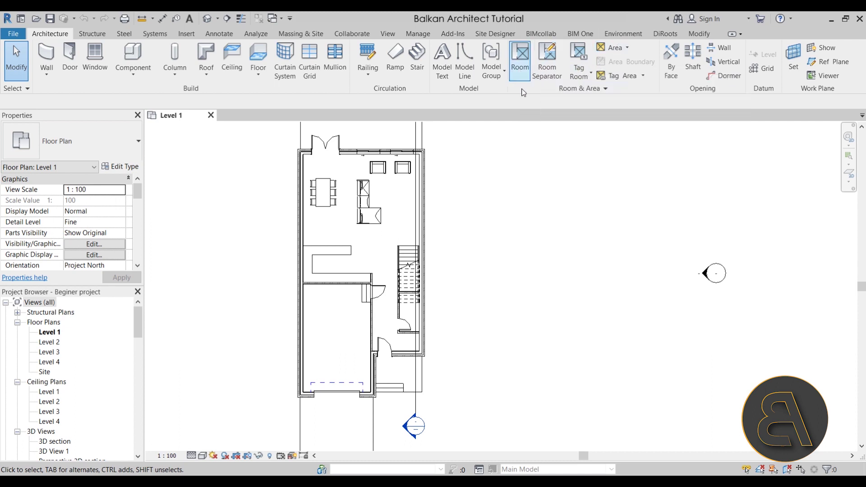
Place a 68.853 m² room, tagged number 1, in the upper living and dining area.
{"action": "left_click", "coordinate": [520, 62]}
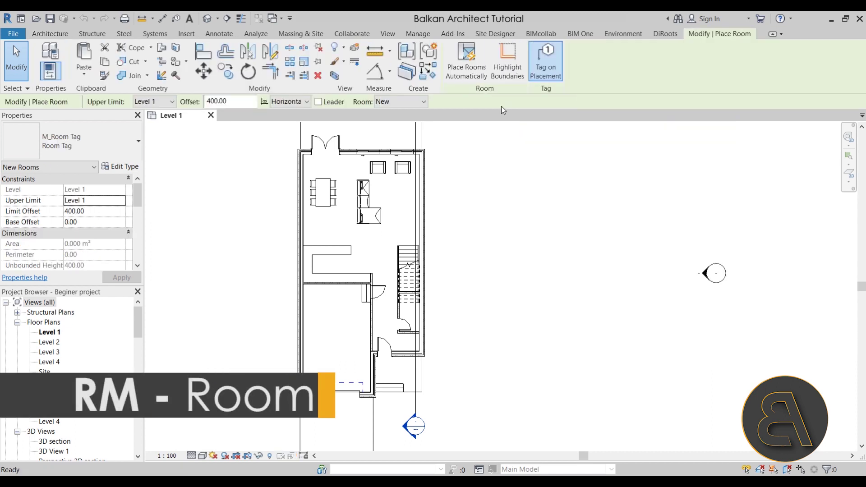
{"action": "scroll", "coordinate": [360, 213], "scroll_direction": "up", "scroll_amount": 2}
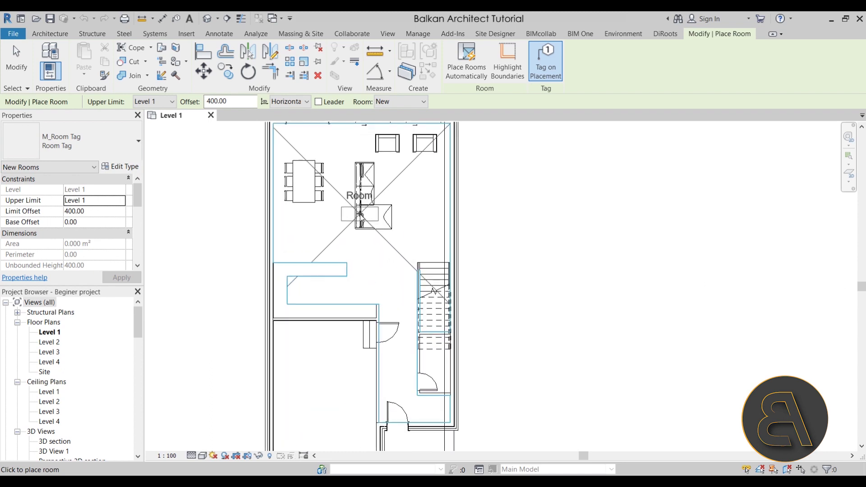
{"action": "scroll", "coordinate": [366, 219], "scroll_direction": "down", "scroll_amount": 2}
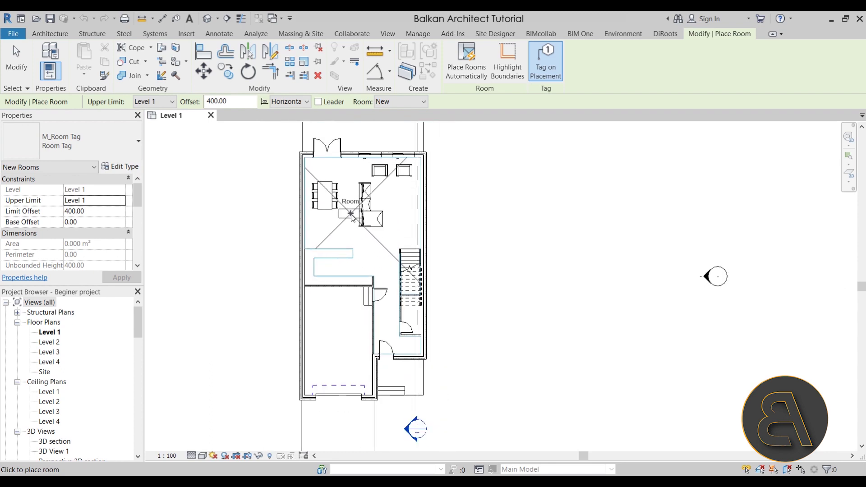
{"action": "scroll", "coordinate": [353, 221], "scroll_direction": "up", "scroll_amount": 2}
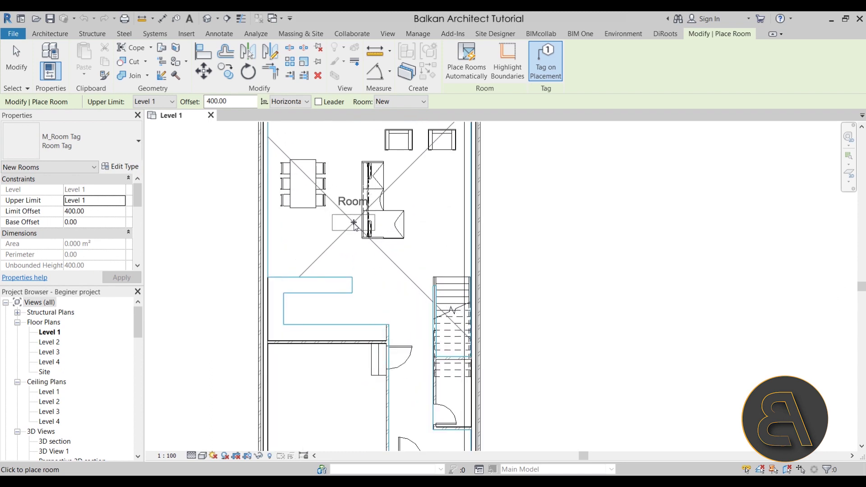
{"action": "scroll", "coordinate": [354, 224], "scroll_direction": "down", "scroll_amount": 2}
{"action": "scroll", "coordinate": [355, 218], "scroll_direction": "up", "scroll_amount": 1}
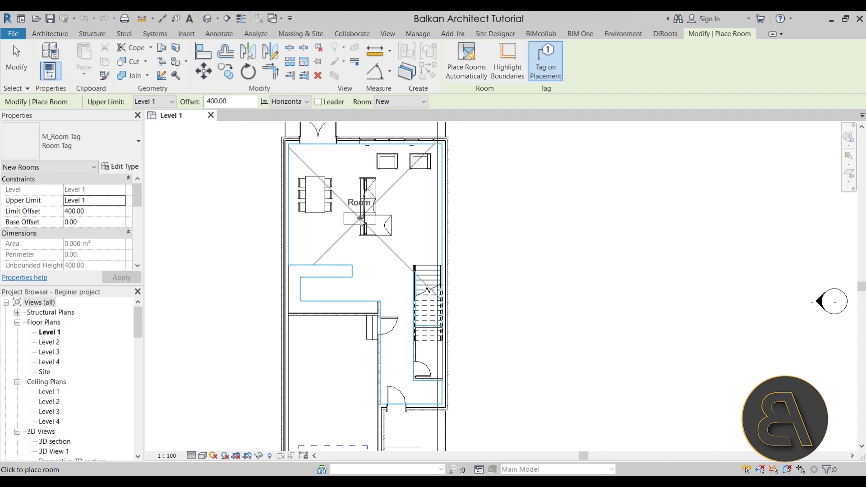
{"action": "left_click", "coordinate": [327, 239]}
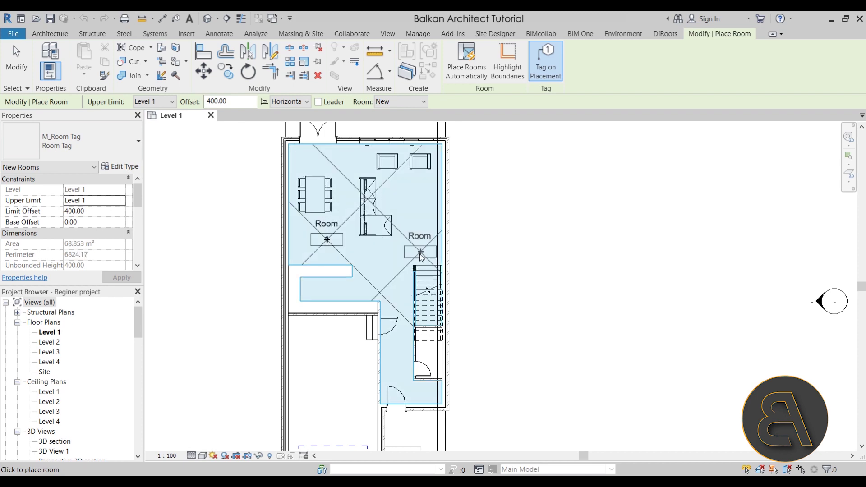
{"action": "scroll", "coordinate": [348, 176], "scroll_direction": "down", "scroll_amount": 2}
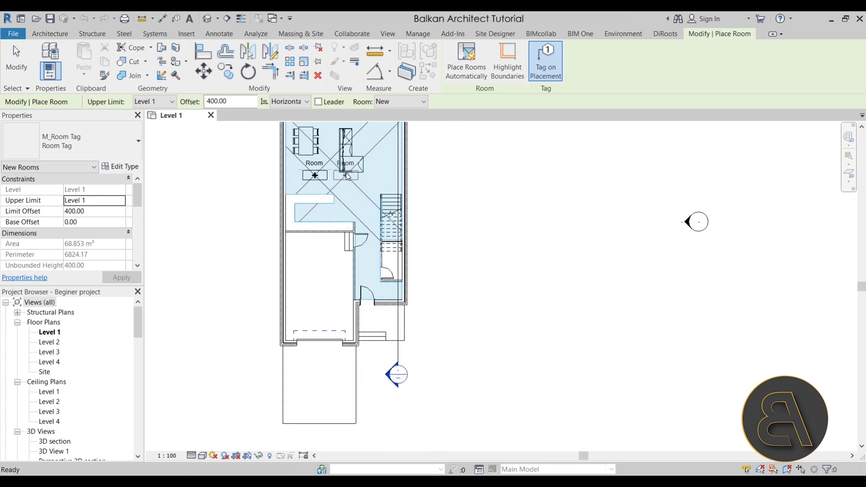
{"action": "scroll", "coordinate": [347, 176], "scroll_direction": "up", "scroll_amount": 2}
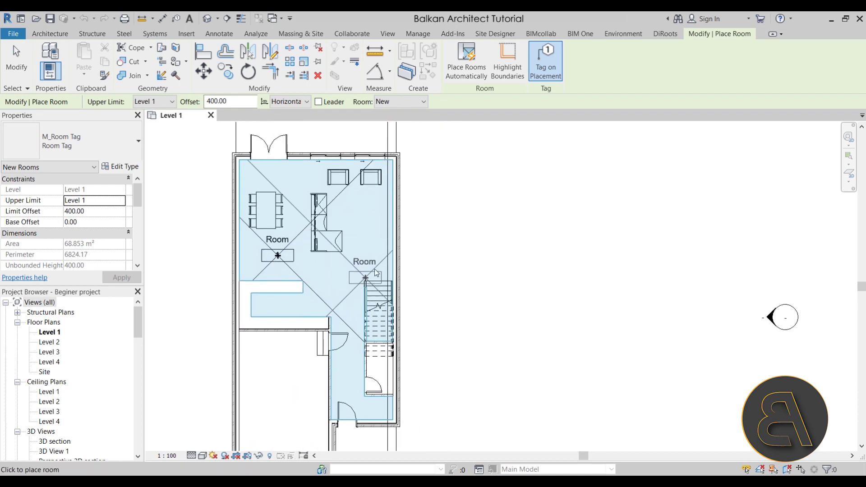
{"action": "middle_click_drag", "start_coordinate": [336, 278], "coordinate": [368, 267]}
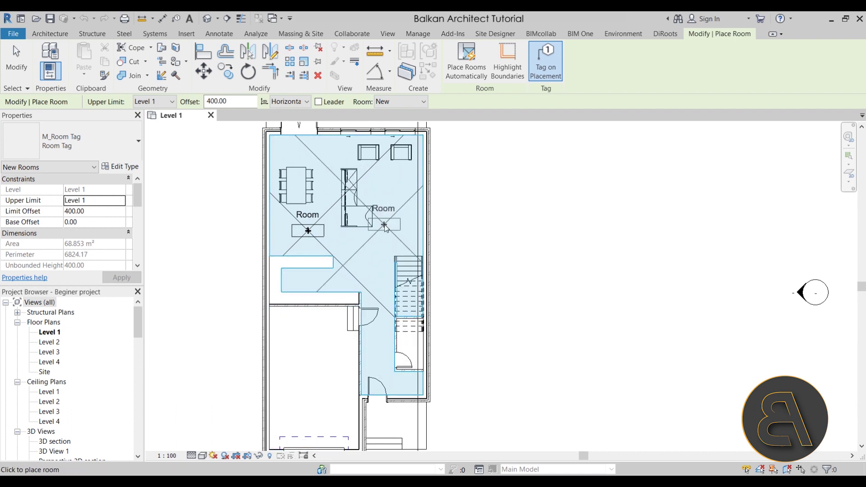
Finish room placement, recentre the plan, and select Room 1 to show its 68.853 m² area.
{"action": "key", "text": "Escape"}
{"action": "key", "text": "Escape"}
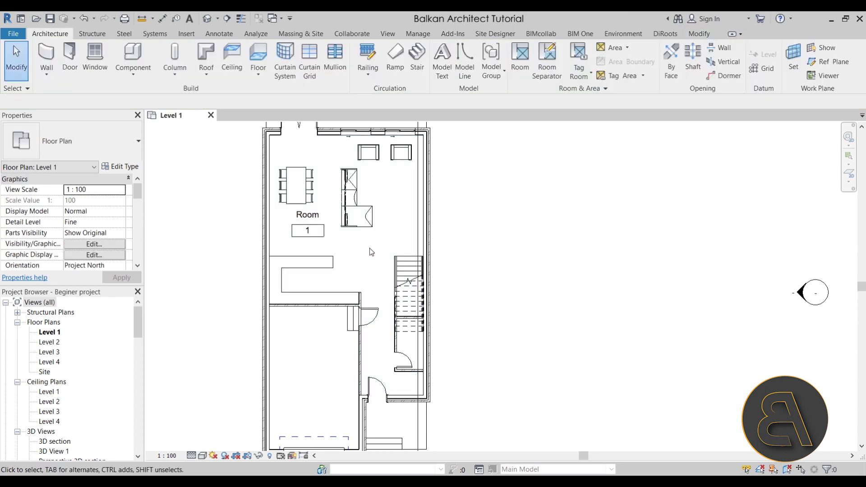
{"action": "middle_click_drag", "start_coordinate": [359, 259], "coordinate": [366, 236]}
{"action": "scroll", "coordinate": [314, 256], "scroll_direction": "up", "scroll_amount": 1}
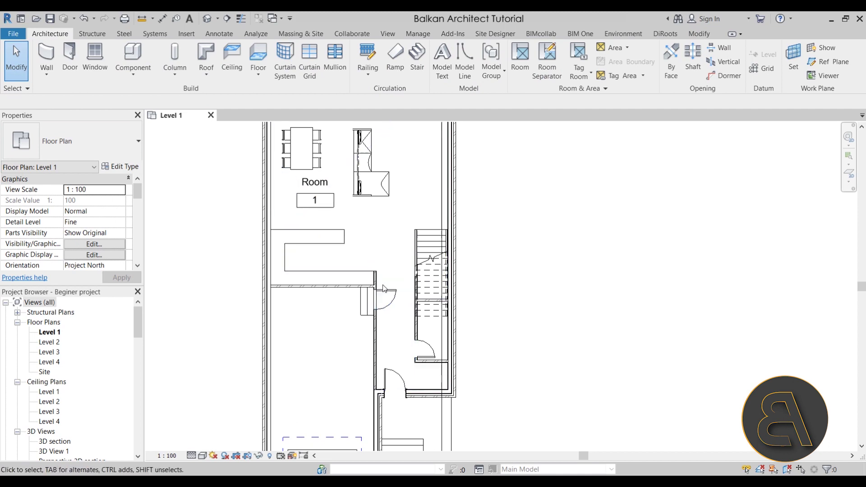
{"action": "middle_click_drag", "start_coordinate": [374, 254], "coordinate": [392, 306]}
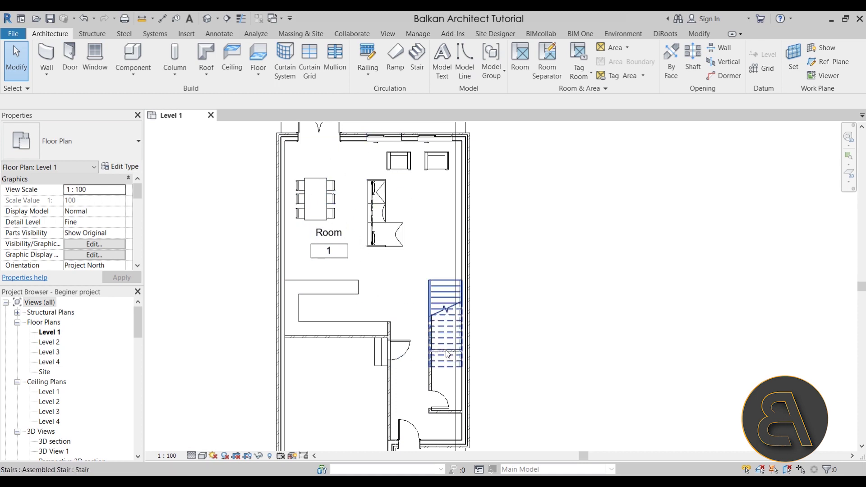
{"action": "scroll", "coordinate": [406, 274], "scroll_direction": "down", "scroll_amount": 2}
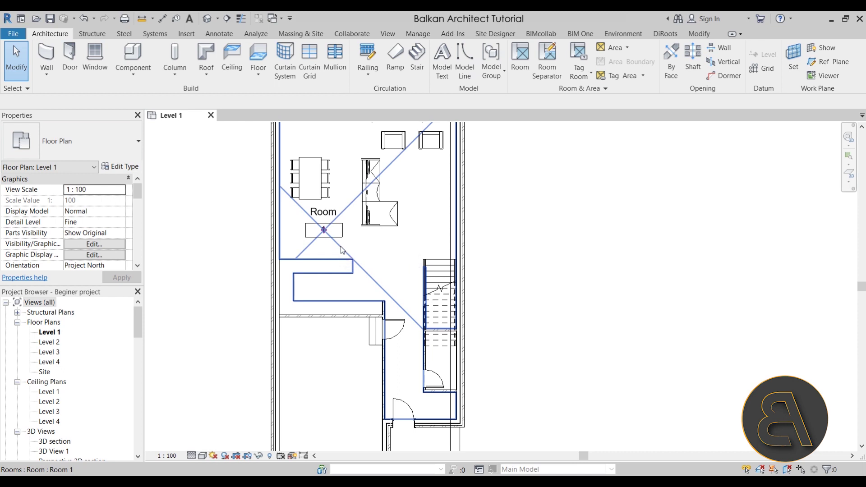
{"action": "scroll", "coordinate": [342, 249], "scroll_direction": "down", "scroll_amount": 2}
{"action": "left_click", "coordinate": [342, 249]}
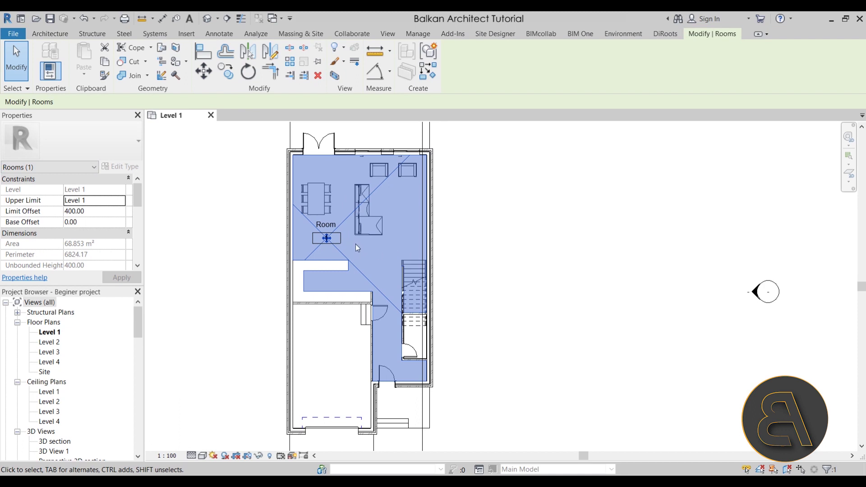
Cancel a mistyped room name and reselect Room 1.
{"action": "scroll", "coordinate": [357, 248], "scroll_direction": "up", "scroll_amount": 1}
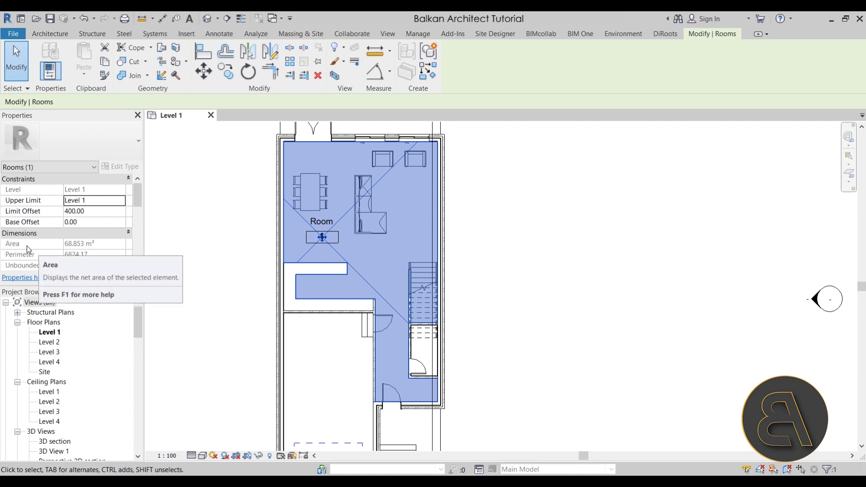
{"action": "scroll", "coordinate": [59, 239], "scroll_direction": "down", "scroll_amount": 1}
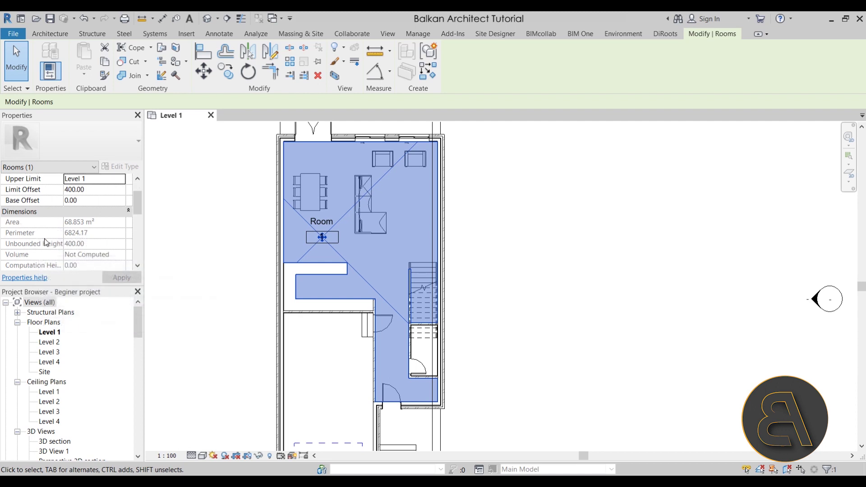
{"action": "scroll", "coordinate": [86, 249], "scroll_direction": "down", "scroll_amount": 2}
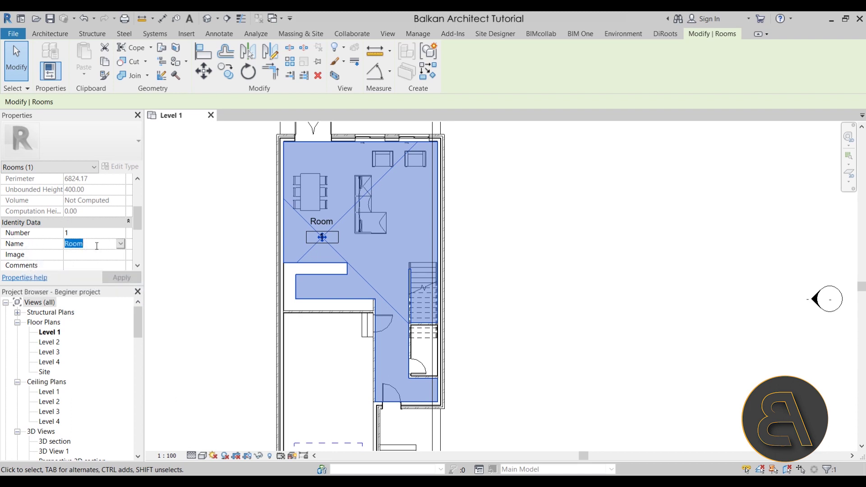
{"action": "type", "text": "Licing r"}
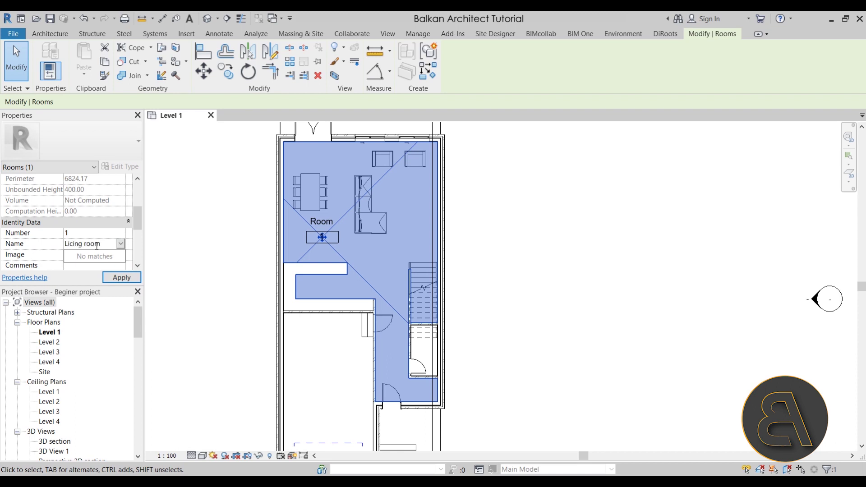
{"action": "key", "text": "Escape"}
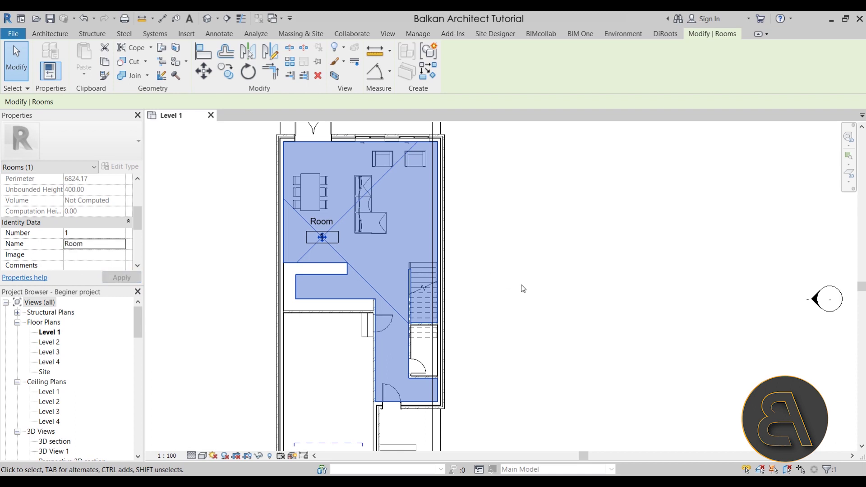
{"action": "left_click", "coordinate": [522, 289]}
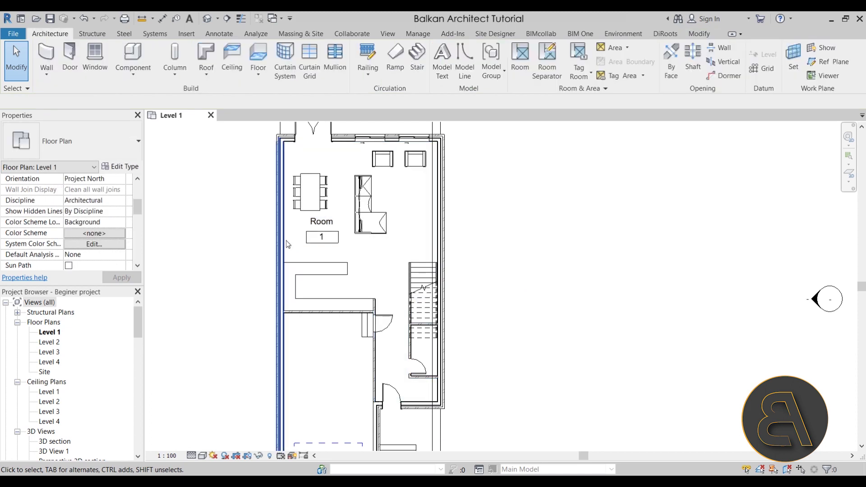
{"action": "left_click", "coordinate": [342, 254]}
Rename Room 1 to 'Living room', apply it, then select its number tag 1.
{"action": "left_click", "coordinate": [97, 244]}
{"action": "double_click", "coordinate": [97, 244]}
{"action": "type", "text": "Living room"}
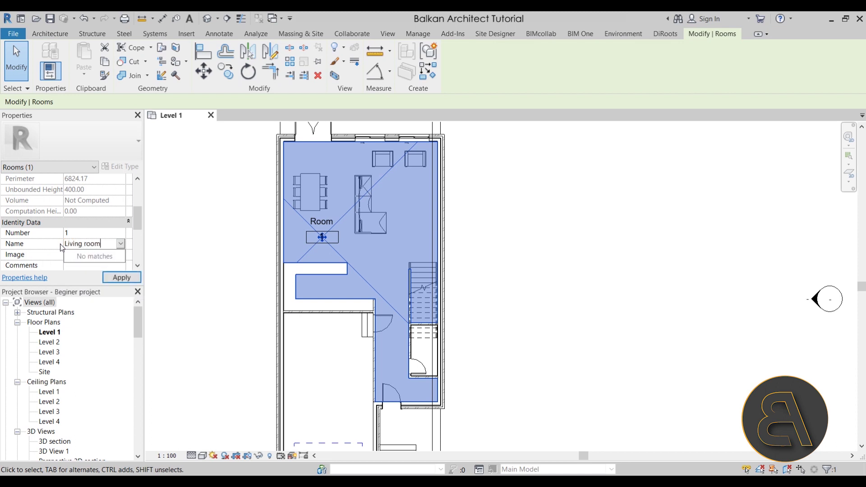
{"action": "key", "text": "Return"}
{"action": "left_click", "coordinate": [117, 279]}
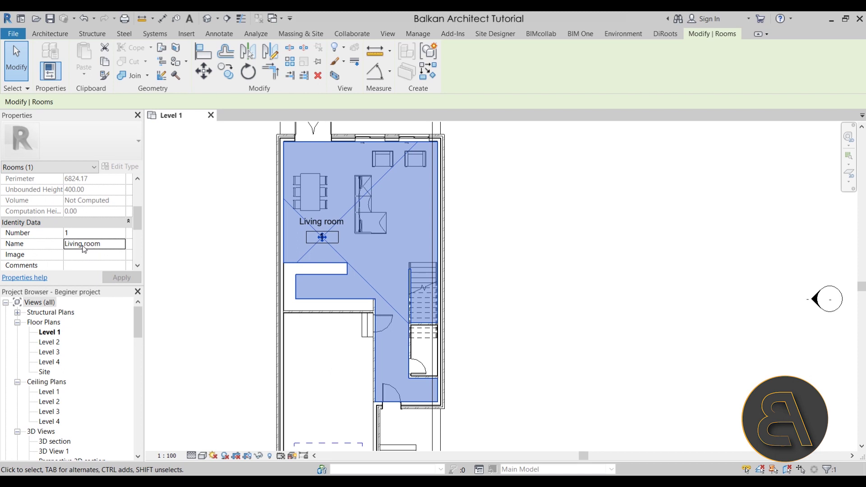
{"action": "left_click", "coordinate": [504, 256]}
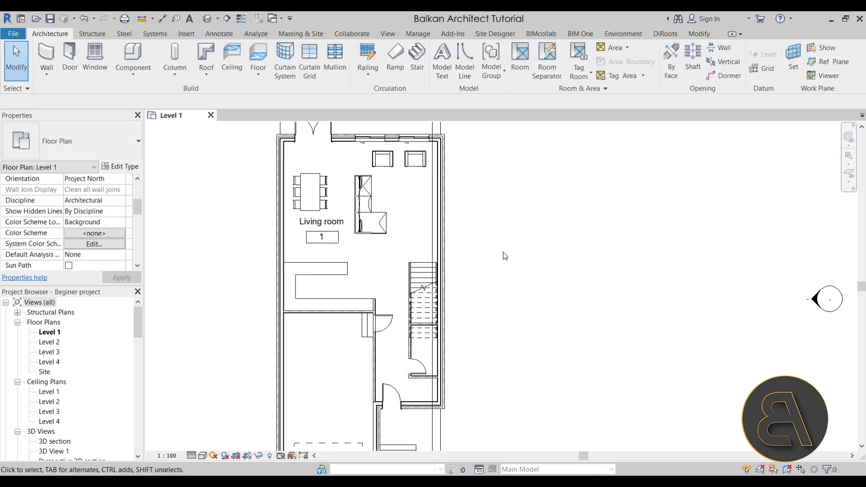
{"action": "left_click", "coordinate": [337, 243]}
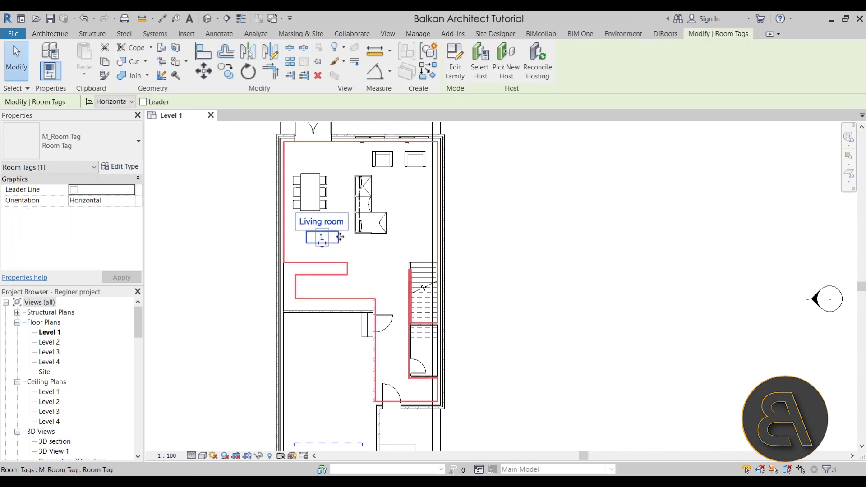
Drag the Living room's reference point right so it sits beneath its tag.
{"action": "left_click_drag", "start_coordinate": [324, 247], "coordinate": [419, 208]}
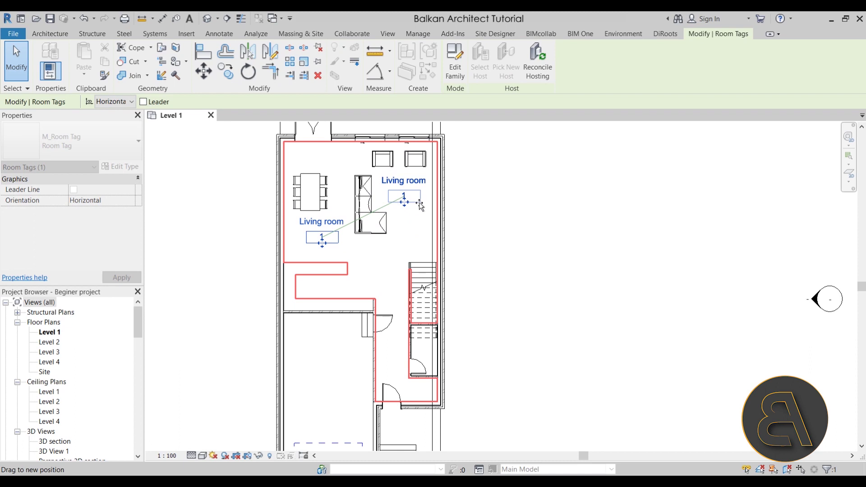
{"action": "left_click", "coordinate": [323, 239]}
{"action": "left_click_drag", "start_coordinate": [323, 238], "coordinate": [407, 229]}
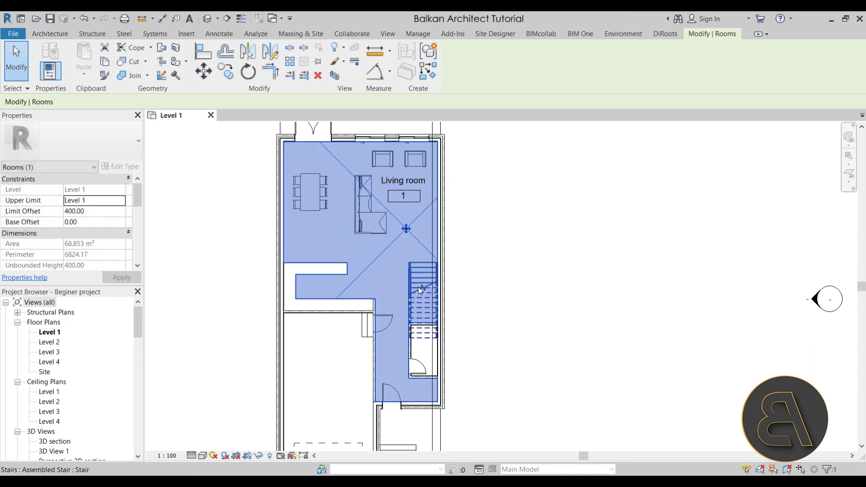
{"action": "left_click", "coordinate": [476, 286]}
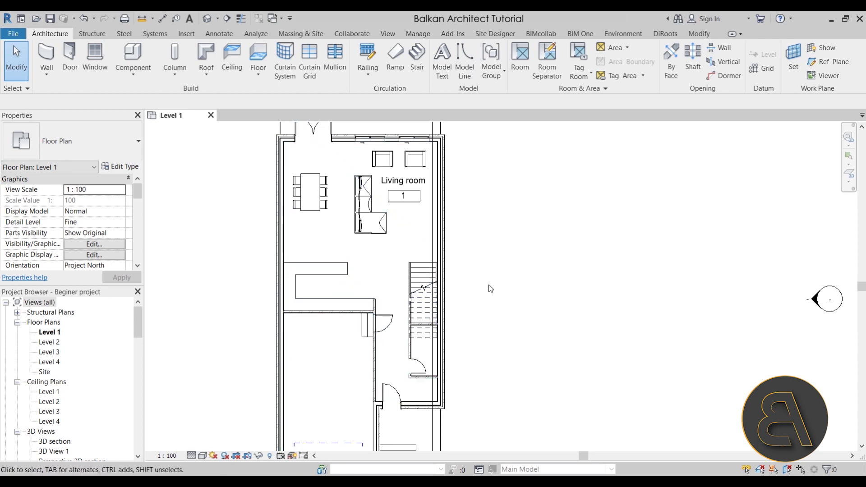
Draw a room separation line from the counter wall corner to the stair wall.
{"action": "left_click", "coordinate": [545, 79]}
{"action": "scroll", "coordinate": [374, 294], "scroll_direction": "up", "scroll_amount": 5}
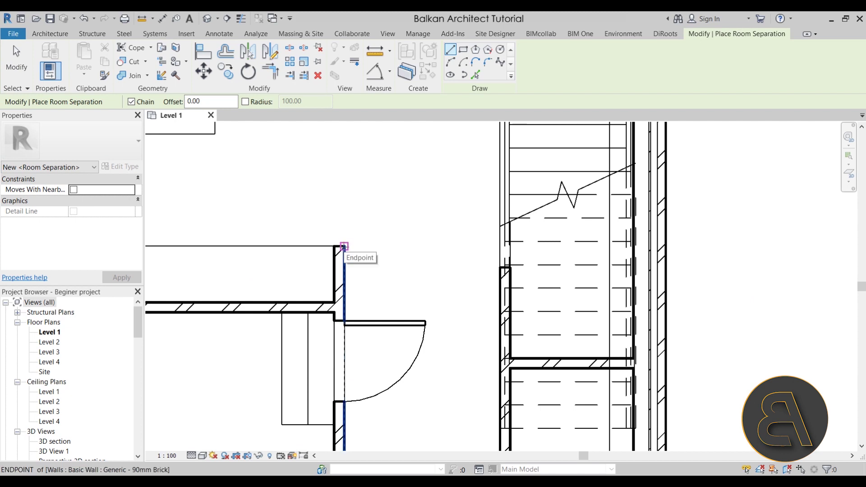
{"action": "left_click", "coordinate": [343, 246]}
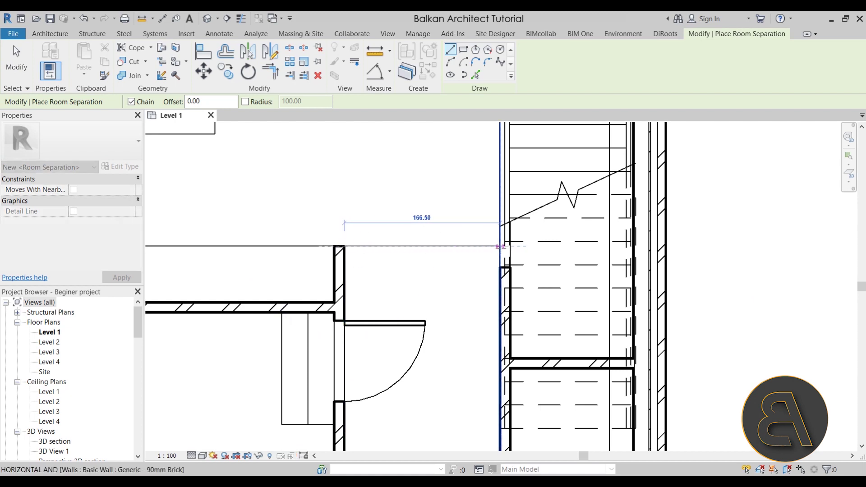
{"action": "left_click", "coordinate": [501, 247]}
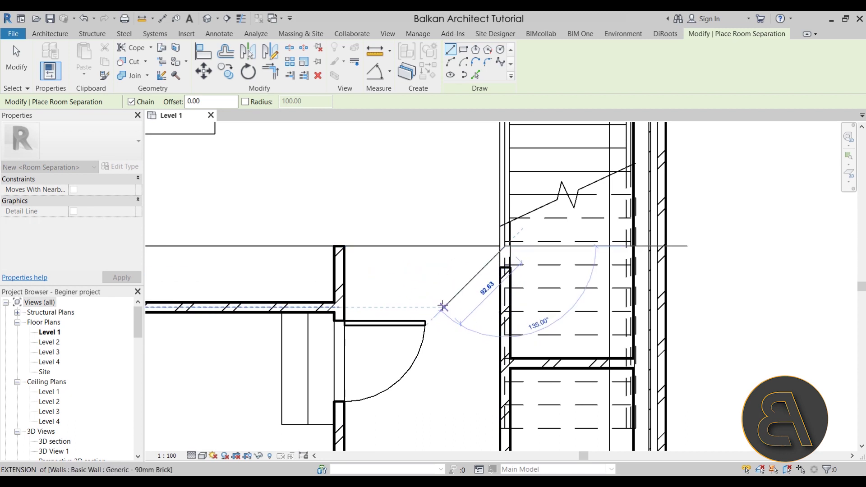
{"action": "key", "text": "Escape"}
{"action": "key", "text": "Escape"}
Select the Living room to confirm it shrank to 58.652 m² with a 5514.17 perimeter.
{"action": "scroll", "coordinate": [452, 309], "scroll_direction": "down", "scroll_amount": 6}
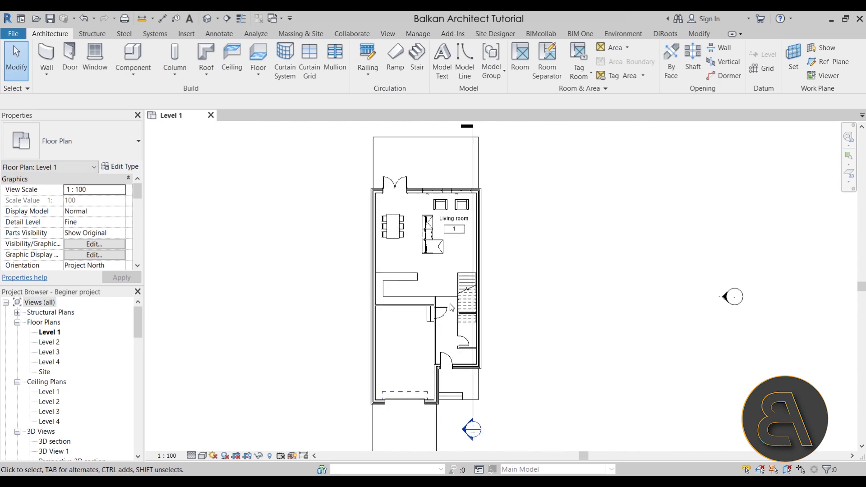
{"action": "left_click", "coordinate": [462, 262]}
{"action": "scroll", "coordinate": [460, 303], "scroll_direction": "up", "scroll_amount": 4}
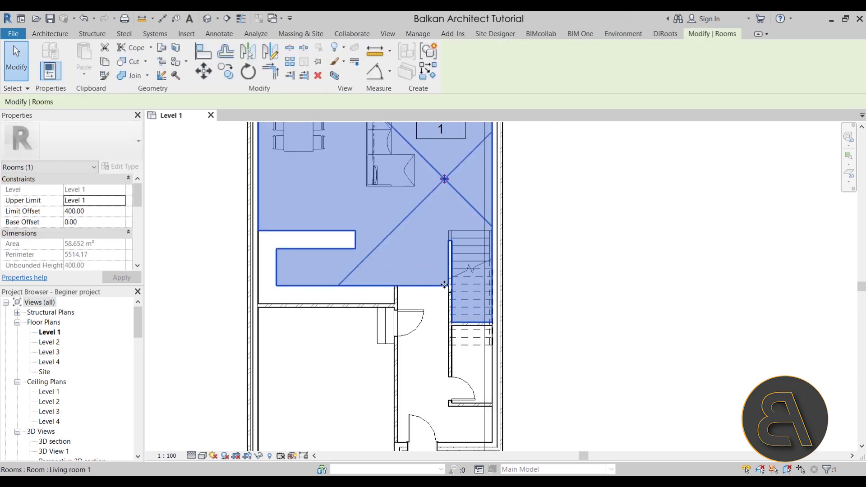
{"action": "middle_click_drag", "start_coordinate": [435, 327], "coordinate": [423, 288]}
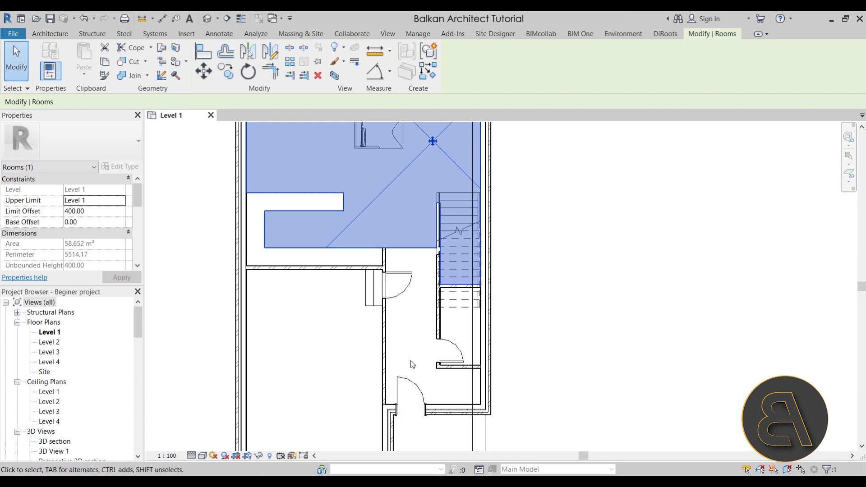
{"action": "scroll", "coordinate": [404, 318], "scroll_direction": "down", "scroll_amount": 1}
{"action": "middle_click_drag", "start_coordinate": [403, 315], "coordinate": [432, 341]}
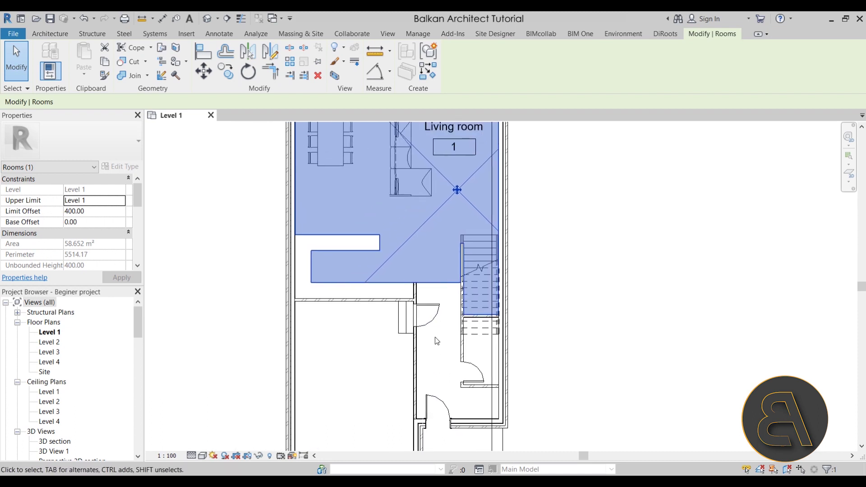
{"action": "key", "text": "Escape"}
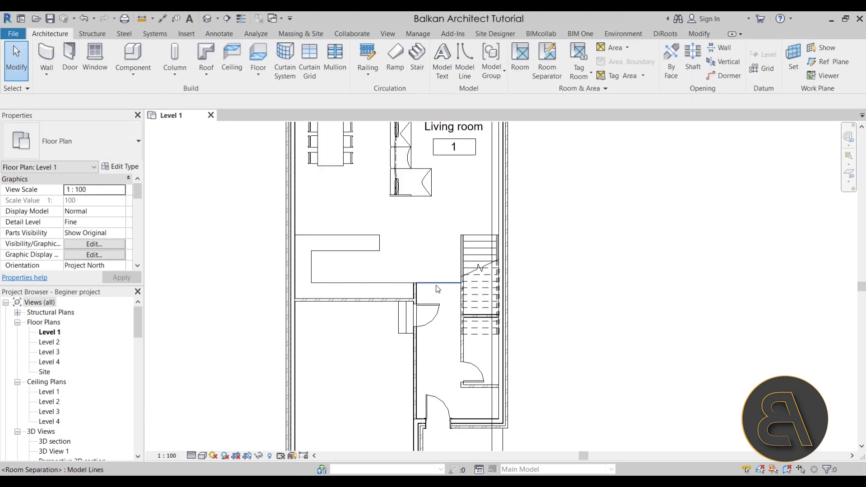
{"action": "left_click", "coordinate": [404, 242]}
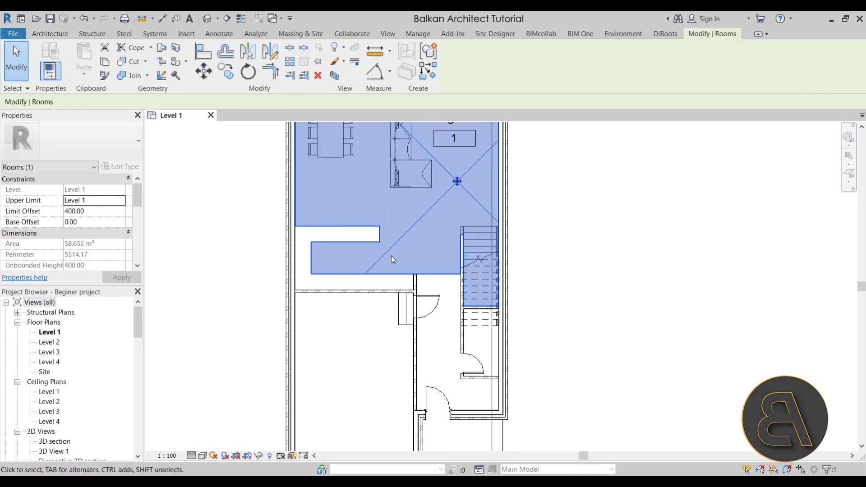
{"action": "scroll", "coordinate": [370, 248], "scroll_direction": "up", "scroll_amount": 2}
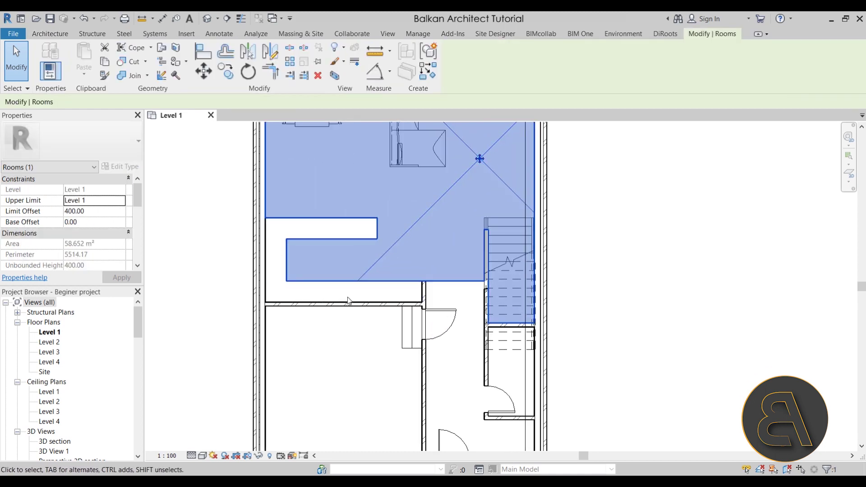
{"action": "key", "text": "Escape"}
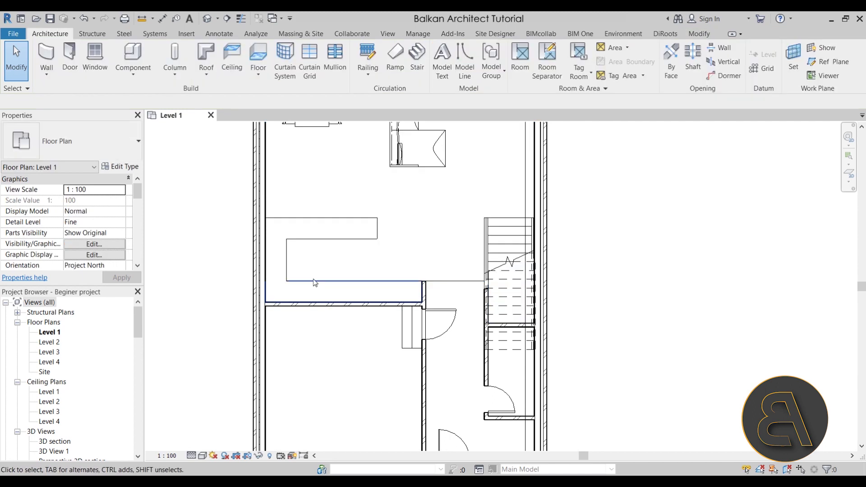
{"action": "left_click", "coordinate": [398, 251]}
{"action": "scroll", "coordinate": [391, 282], "scroll_direction": "down", "scroll_amount": 2}
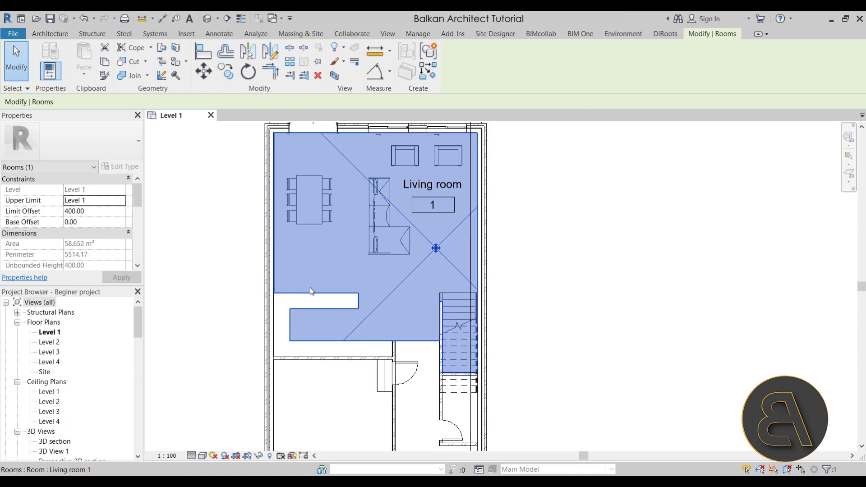
{"action": "left_click", "coordinate": [323, 375]}
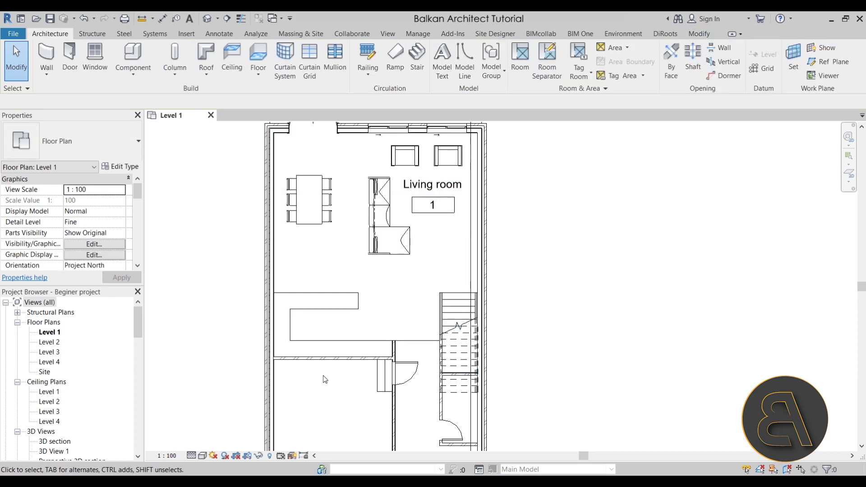
{"action": "left_click", "coordinate": [298, 308]}
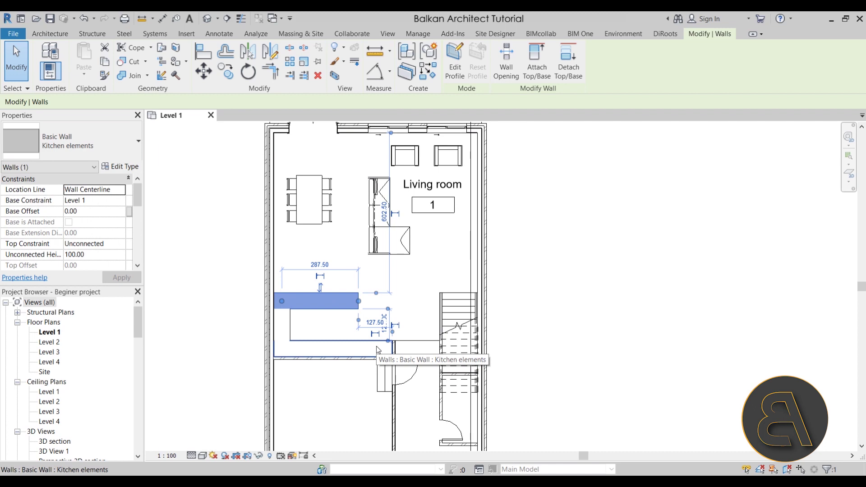
{"action": "key", "text": "Escape"}
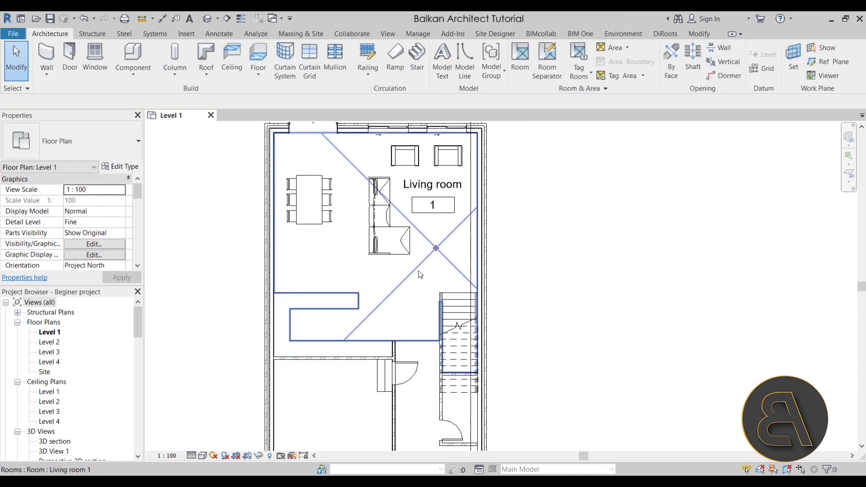
{"action": "left_click", "coordinate": [420, 279]}
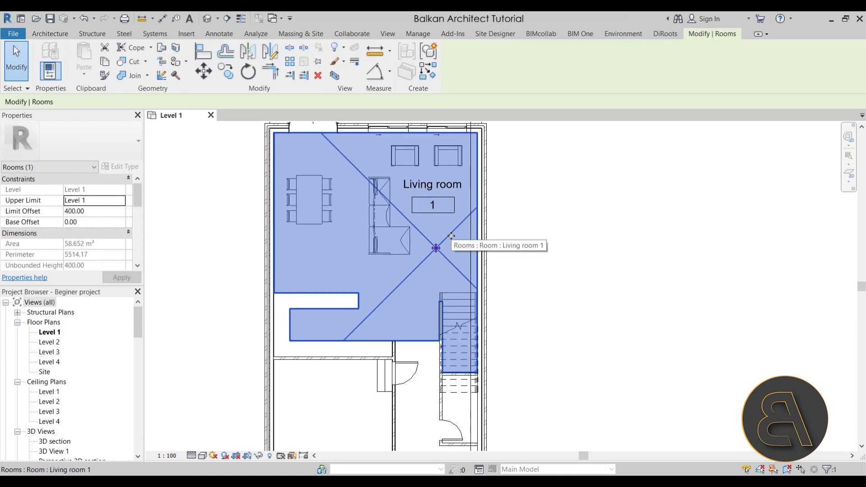
{"action": "scroll", "coordinate": [107, 235], "scroll_direction": "down", "scroll_amount": 1}
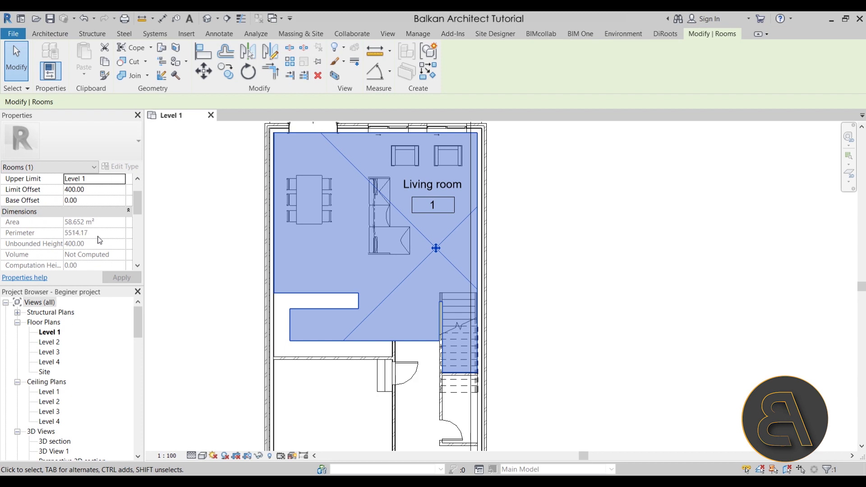
Turn off Room Bounding for the three Kitchen elements counter walls.
{"action": "left_click", "coordinate": [327, 302]}
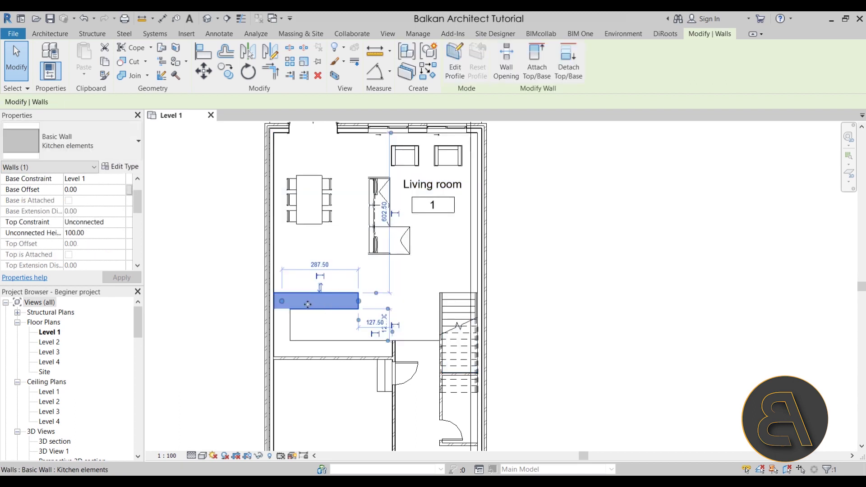
{"action": "left_click", "coordinate": [289, 324], "text": "ctrl"}
{"action": "left_click", "coordinate": [306, 347], "text": "ctrl"}
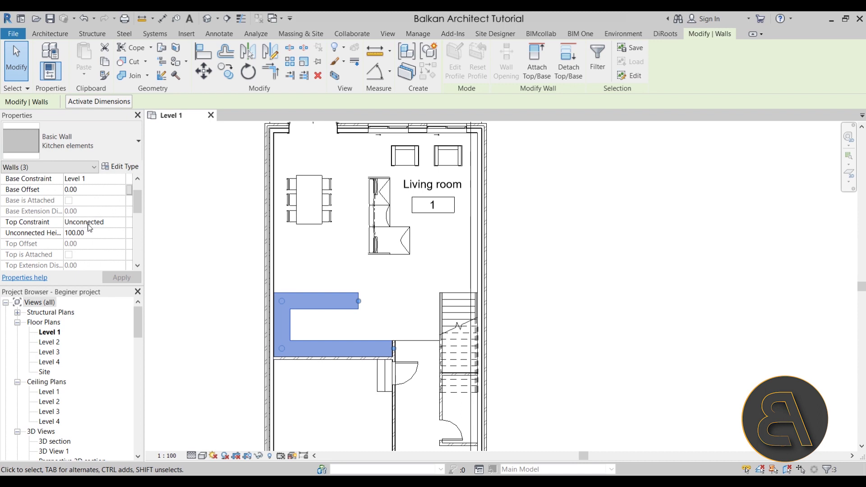
{"action": "scroll", "coordinate": [88, 237], "scroll_direction": "up", "scroll_amount": 1}
{"action": "scroll", "coordinate": [88, 226], "scroll_direction": "down", "scroll_amount": 3}
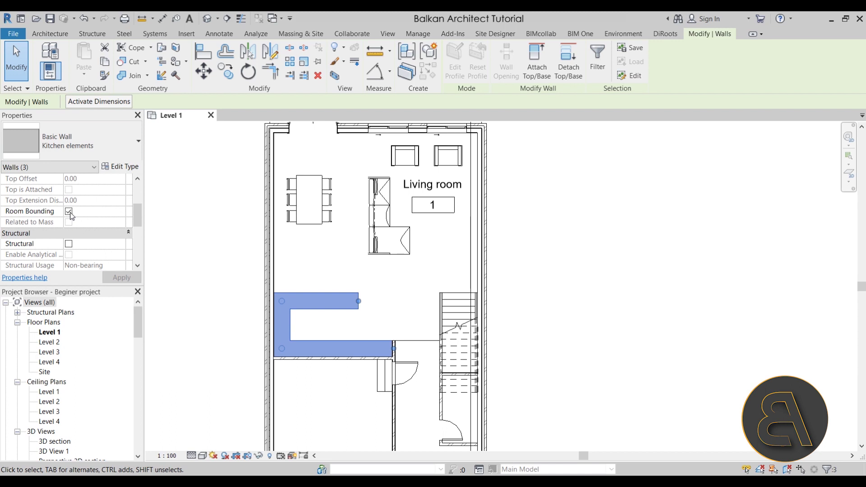
{"action": "left_click", "coordinate": [69, 212]}
{"action": "left_click", "coordinate": [350, 416]}
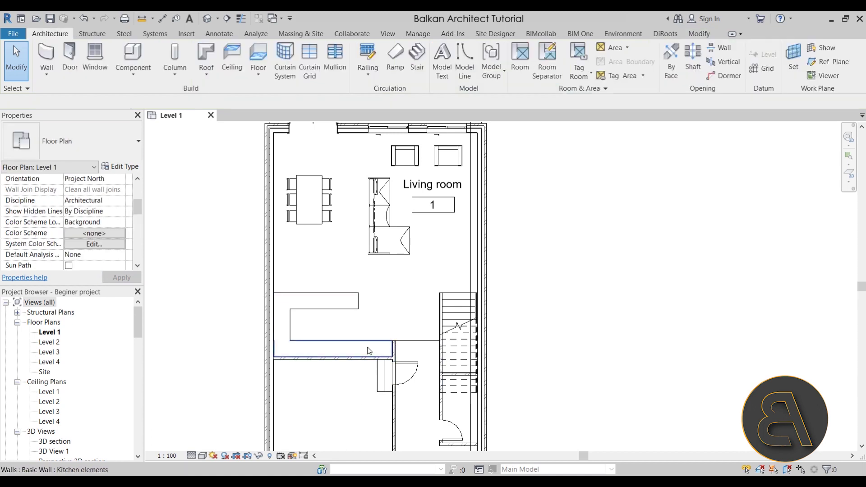
Select the Living room to confirm its new 63.947 m² area and 3732.92 perimeter.
{"action": "left_click", "coordinate": [428, 259]}
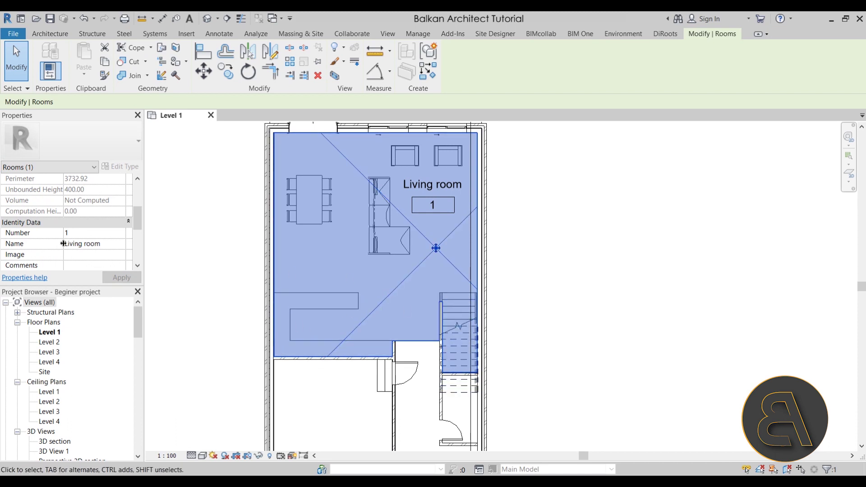
{"action": "scroll", "coordinate": [63, 240], "scroll_direction": "up", "scroll_amount": 3}
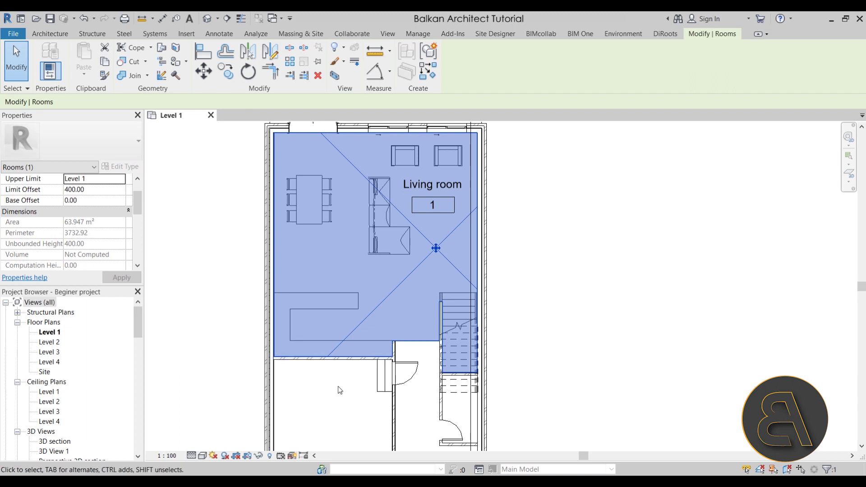
{"action": "left_click", "coordinate": [419, 397]}
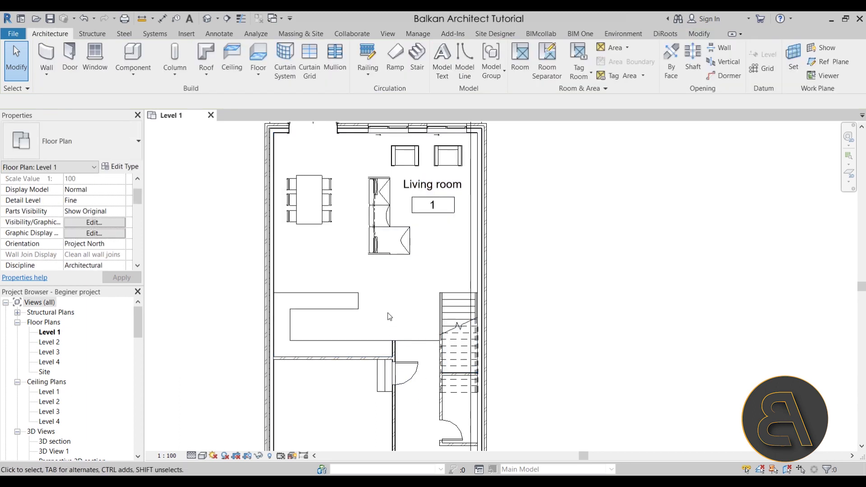
Draw room separation lines from the door wall corner up and across to the left wall.
{"action": "left_click", "coordinate": [394, 350]}
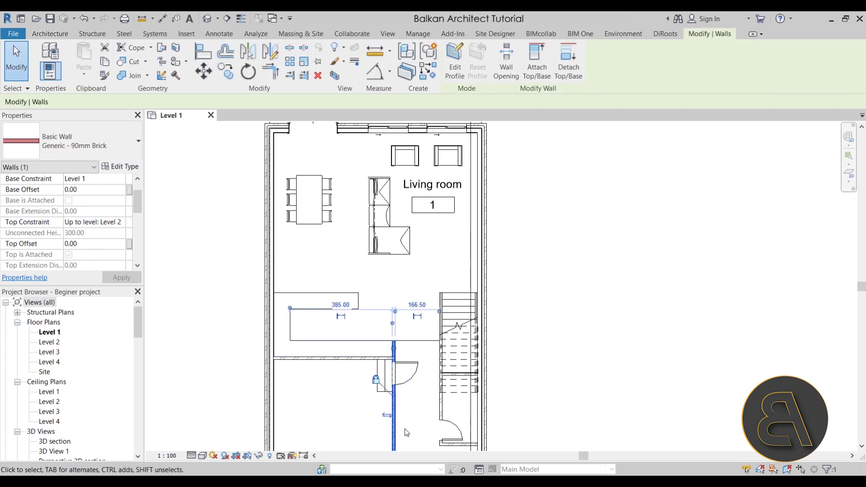
{"action": "middle_click_drag", "start_coordinate": [393, 437], "coordinate": [387, 407]}
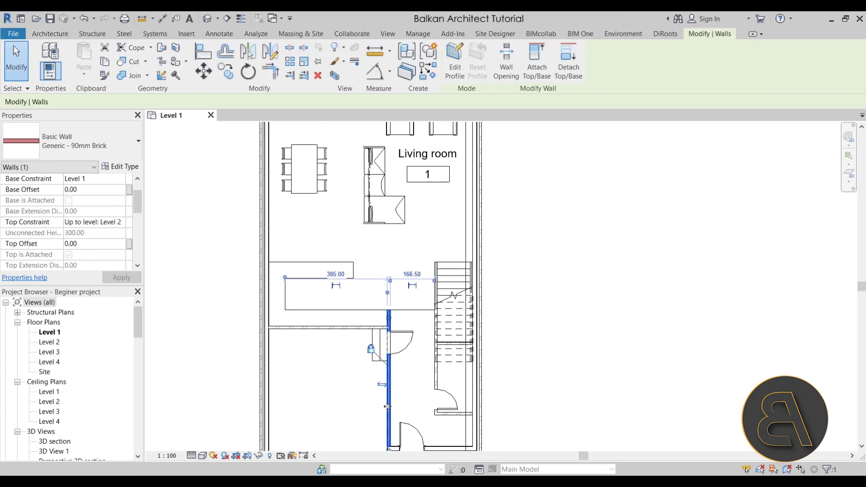
{"action": "left_click", "coordinate": [319, 389]}
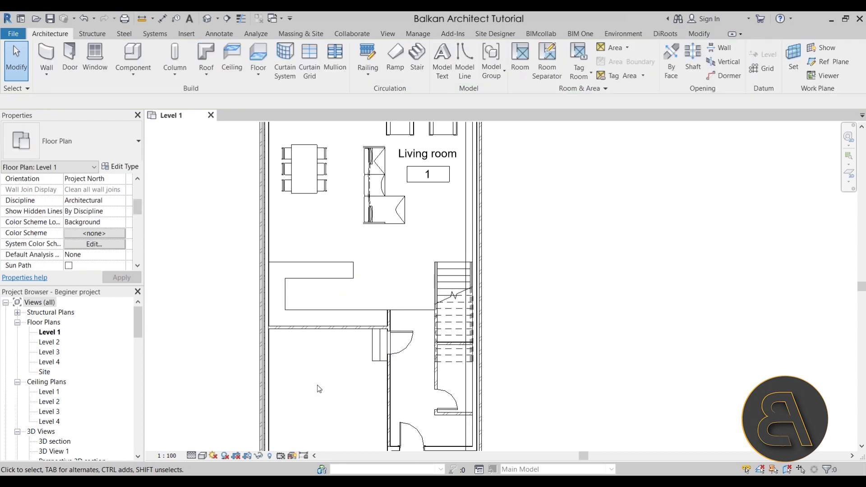
{"action": "left_click", "coordinate": [546, 60]}
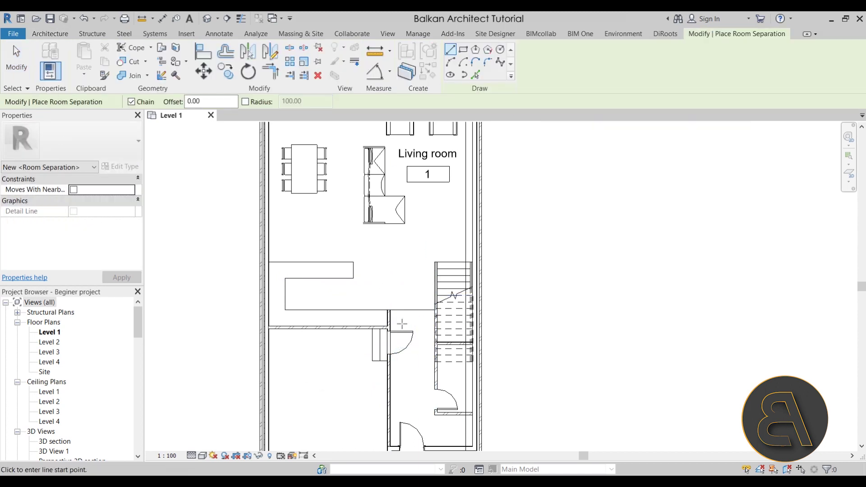
{"action": "scroll", "coordinate": [401, 323], "scroll_direction": "up", "scroll_amount": 3}
{"action": "left_click", "coordinate": [389, 311]}
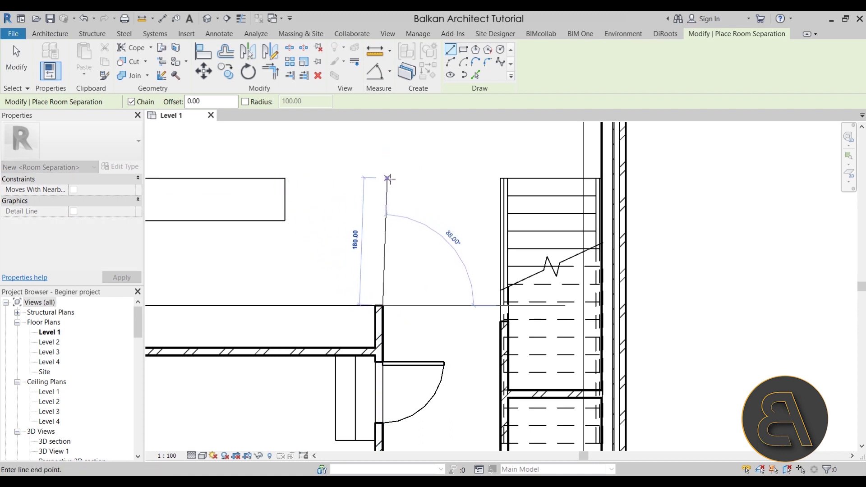
{"action": "left_click", "coordinate": [383, 179]}
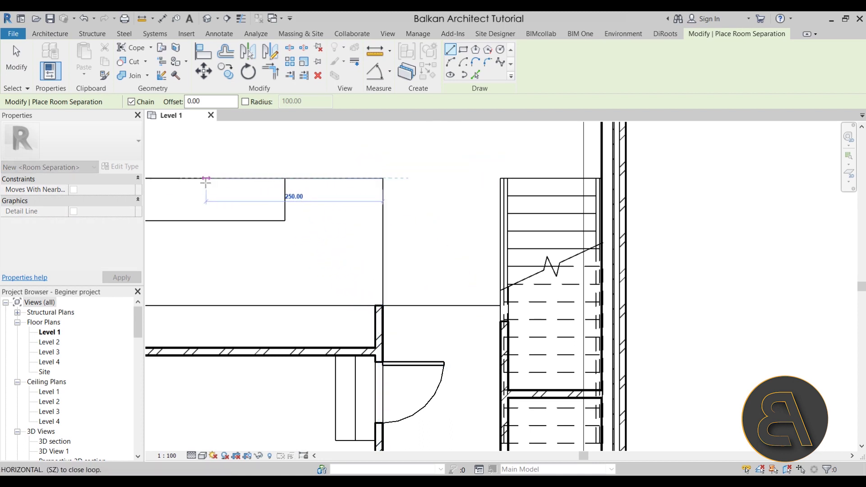
{"action": "middle_click_drag", "start_coordinate": [206, 182], "coordinate": [412, 187]}
{"action": "left_click", "coordinate": [335, 184]}
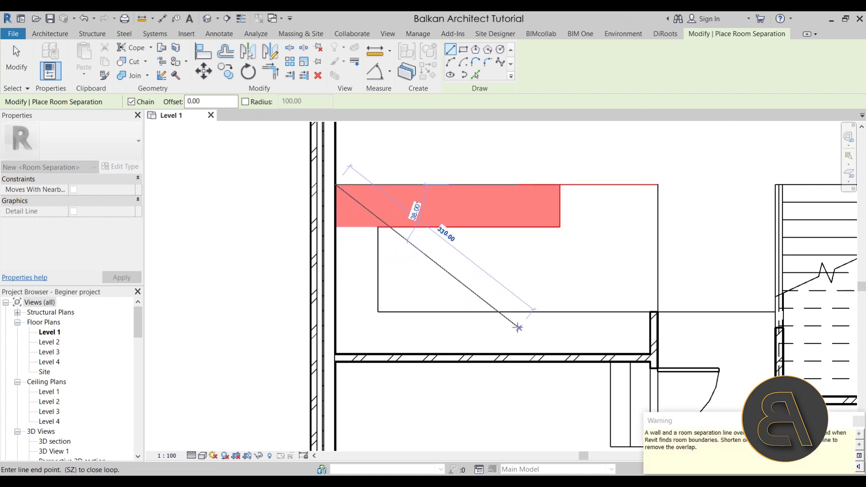
{"action": "middle_click_drag", "start_coordinate": [468, 325], "coordinate": [345, 313]}
{"action": "key", "text": "Escape"}
{"action": "key", "text": "Escape"}
Select the Living room to confirm it is now 53.069 m² with a 3629.17 perimeter.
{"action": "left_click", "coordinate": [392, 215]}
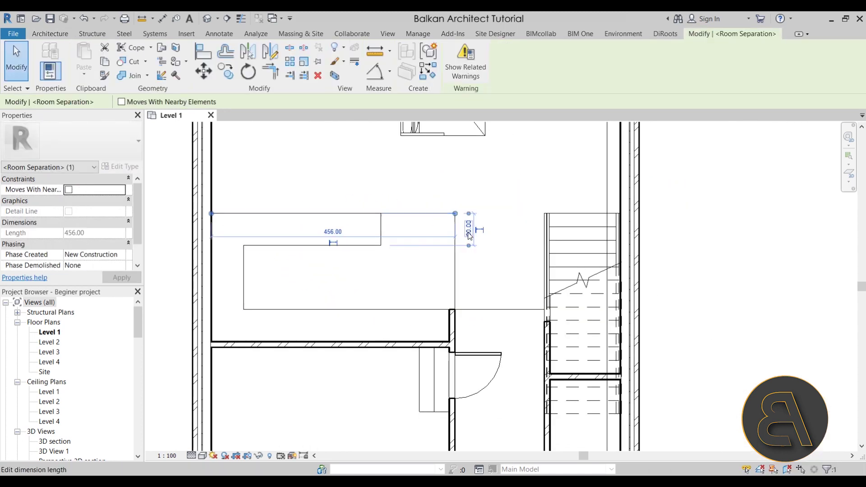
{"action": "key", "text": "Escape"}
{"action": "scroll", "coordinate": [469, 235], "scroll_direction": "down", "scroll_amount": 2}
{"action": "middle_click_drag", "start_coordinate": [531, 179], "coordinate": [346, 295]}
{"action": "left_click", "coordinate": [429, 253]}
Place tagged rooms 2, 3 and 4 in the kitchen area, entrance corridor and stair area.
{"action": "scroll", "coordinate": [360, 321], "scroll_direction": "down", "scroll_amount": 2}
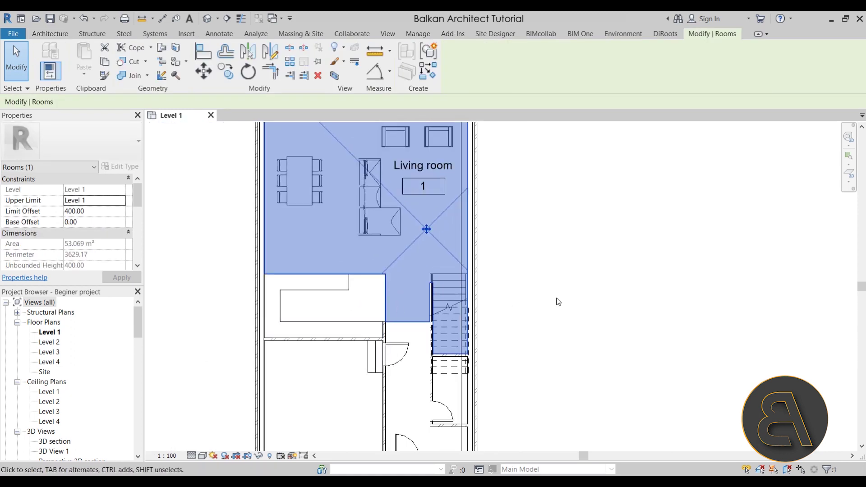
{"action": "key", "text": "Escape"}
{"action": "left_click", "coordinate": [521, 72]}
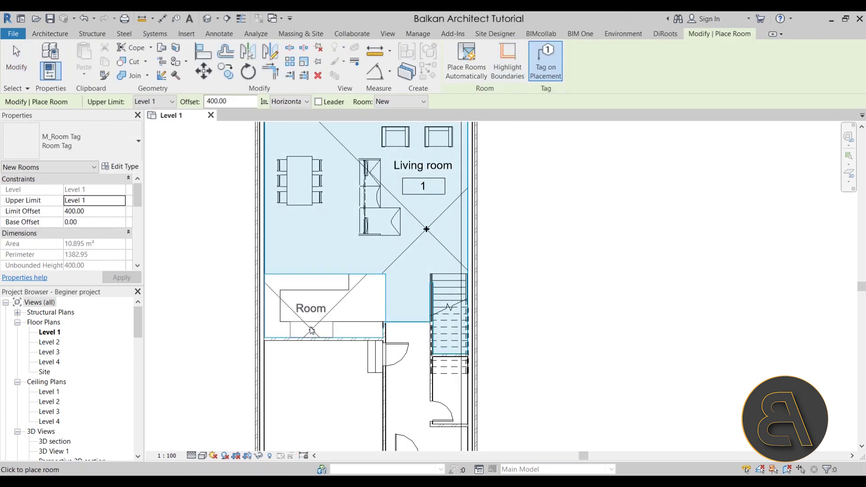
{"action": "middle_click_drag", "start_coordinate": [419, 391], "coordinate": [353, 288]}
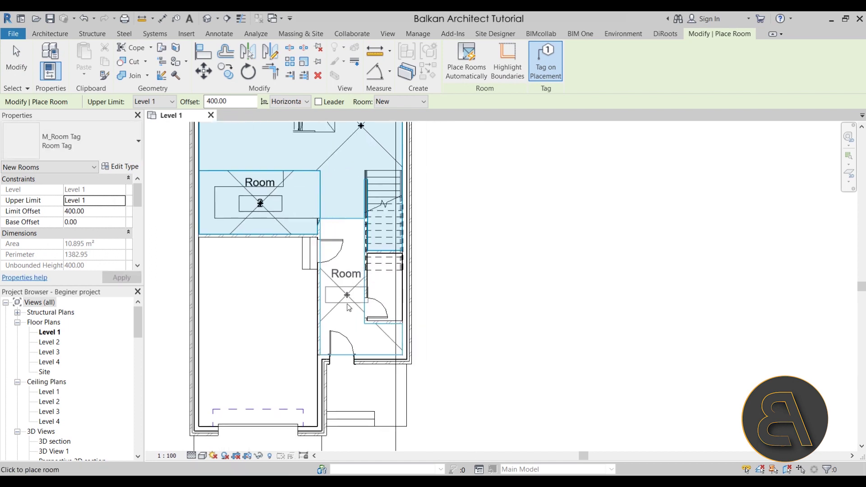
{"action": "left_click", "coordinate": [348, 343]}
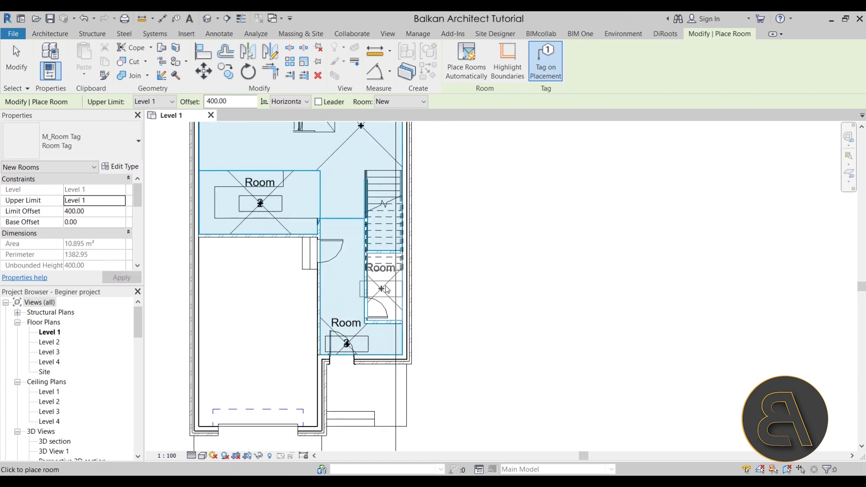
{"action": "left_click", "coordinate": [384, 298]}
{"action": "scroll", "coordinate": [496, 255], "scroll_direction": "down", "scroll_amount": 2}
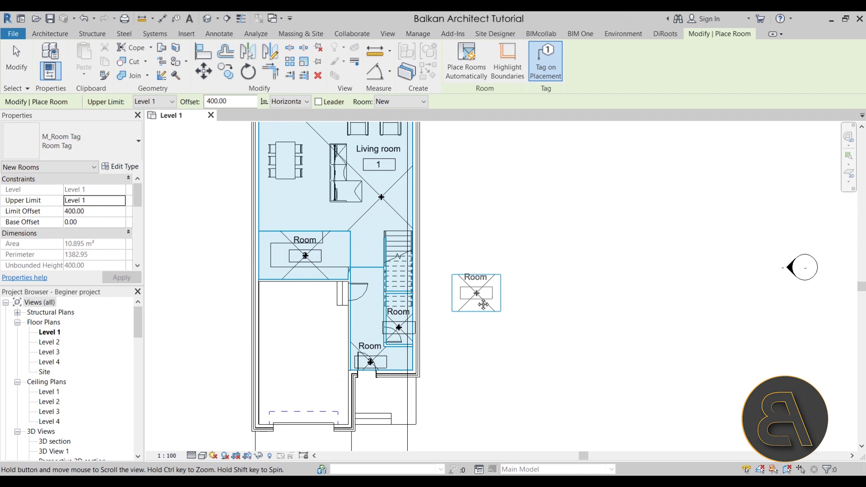
{"action": "key", "text": "Escape"}
{"action": "key", "text": "Escape"}
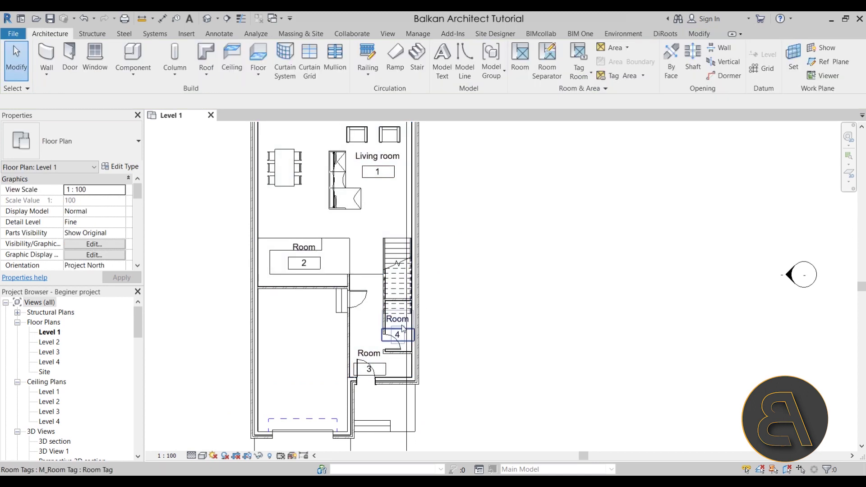
{"action": "middle_click_drag", "start_coordinate": [324, 265], "coordinate": [317, 277]}
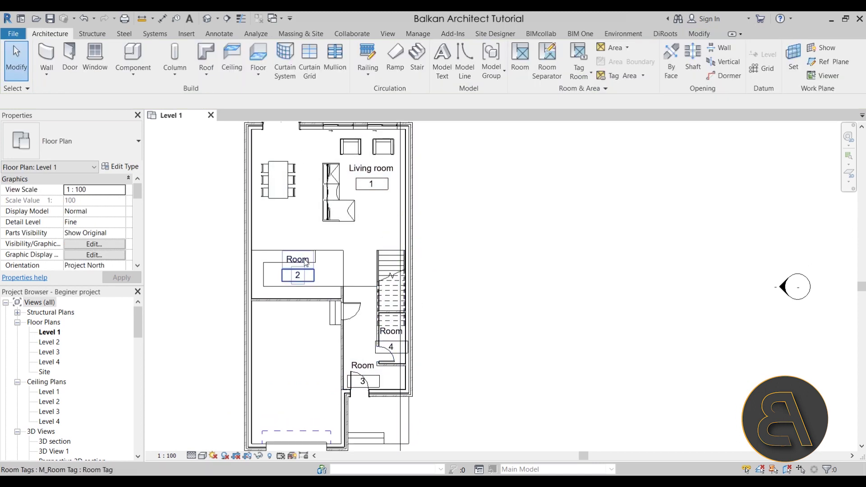
Name rooms 2, 3 and 4 Kitchen, Entrance and WC through their tags.
{"action": "left_click", "coordinate": [306, 264]}
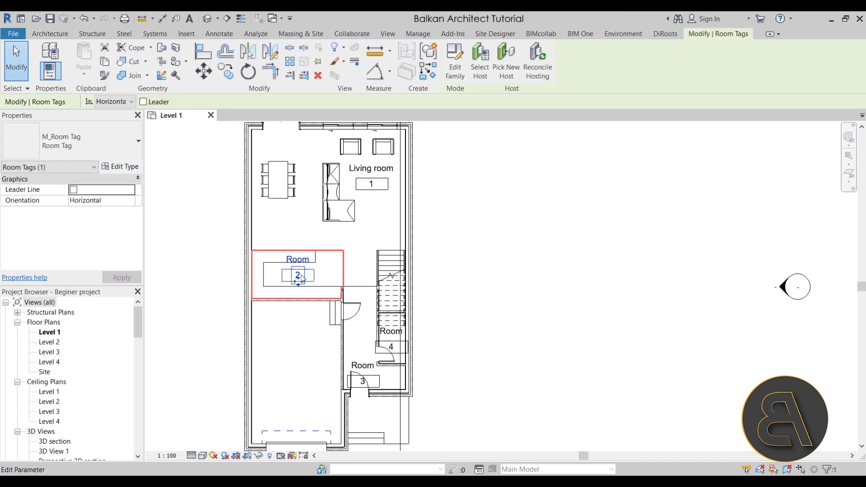
{"action": "left_click", "coordinate": [306, 264]}
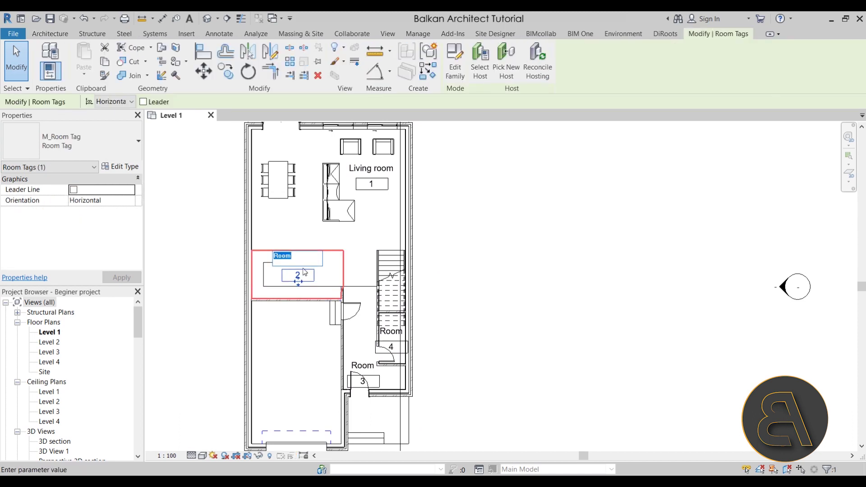
{"action": "type", "text": "Kitchen"}
{"action": "key", "text": "Return"}
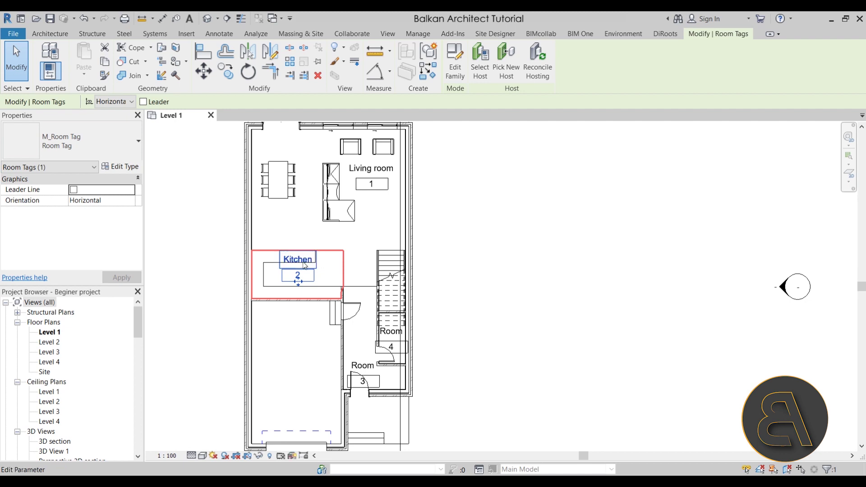
{"action": "left_click", "coordinate": [326, 361]}
{"action": "left_click", "coordinate": [372, 367]}
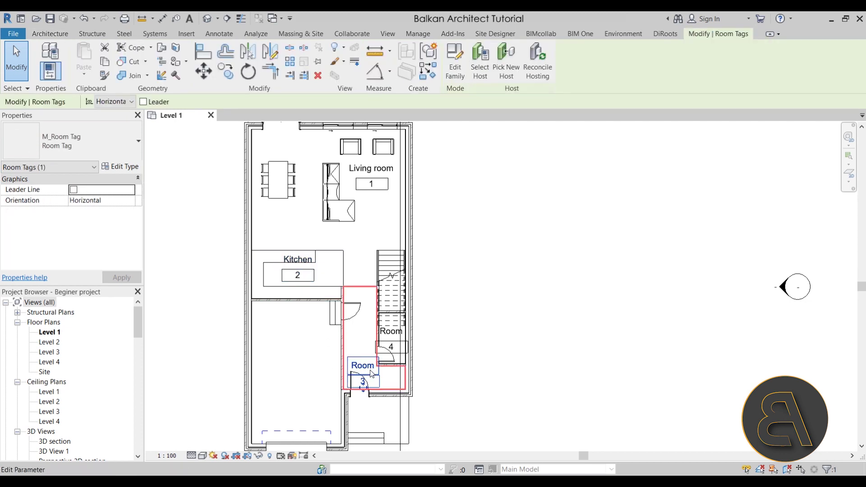
{"action": "left_click", "coordinate": [369, 366]}
{"action": "type", "text": "Entrance"}
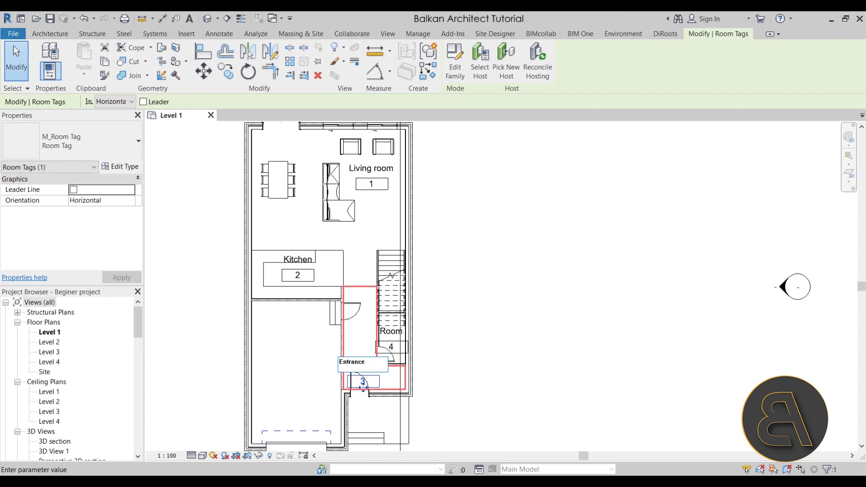
{"action": "key", "text": "Return"}
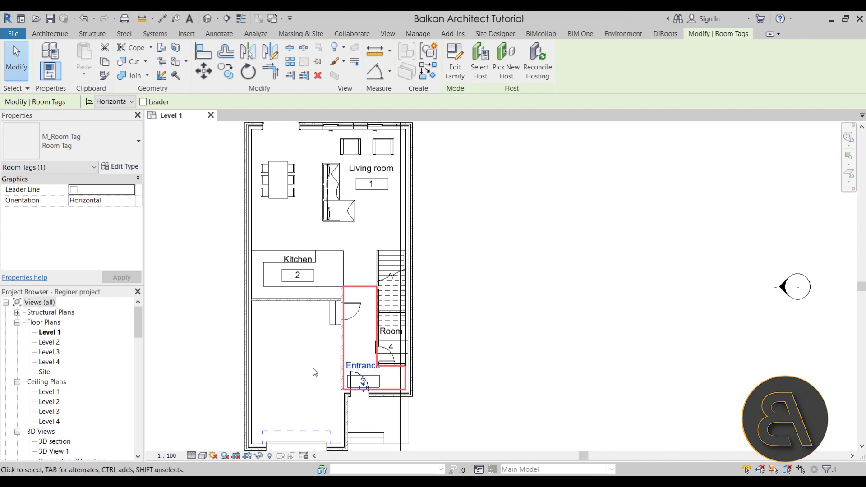
{"action": "left_click", "coordinate": [390, 332]}
{"action": "left_click", "coordinate": [389, 331]}
{"action": "type", "text": "WC"}
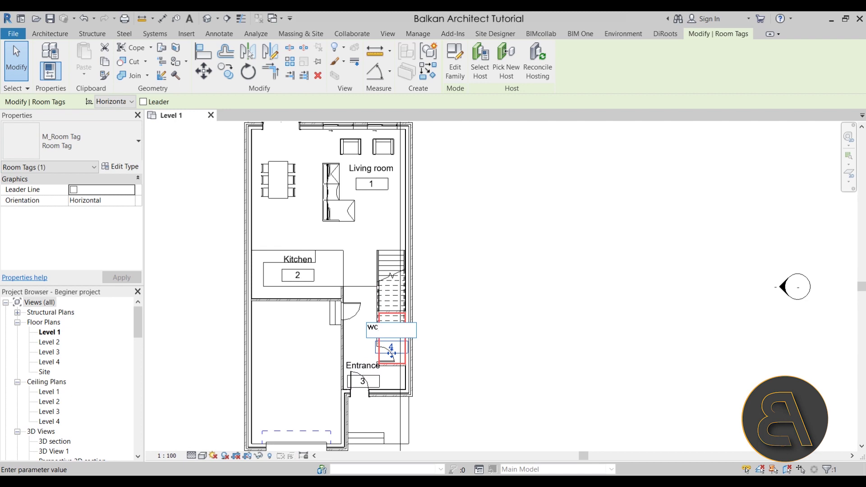
{"action": "key", "text": "Return"}
Change the Kitchen's room number to 5.
{"action": "left_click", "coordinate": [456, 337]}
{"action": "middle_click_drag", "start_coordinate": [452, 343], "coordinate": [439, 298]}
{"action": "middle_click_drag", "start_coordinate": [342, 244], "coordinate": [354, 257]}
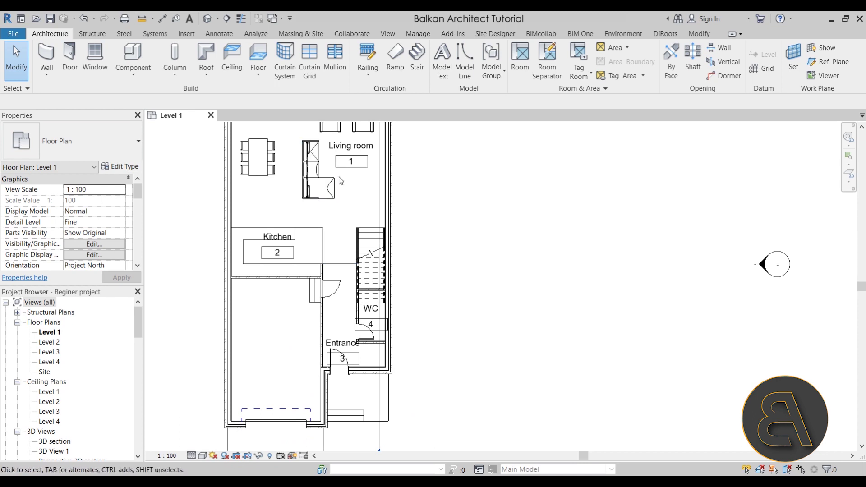
{"action": "left_click", "coordinate": [278, 255]}
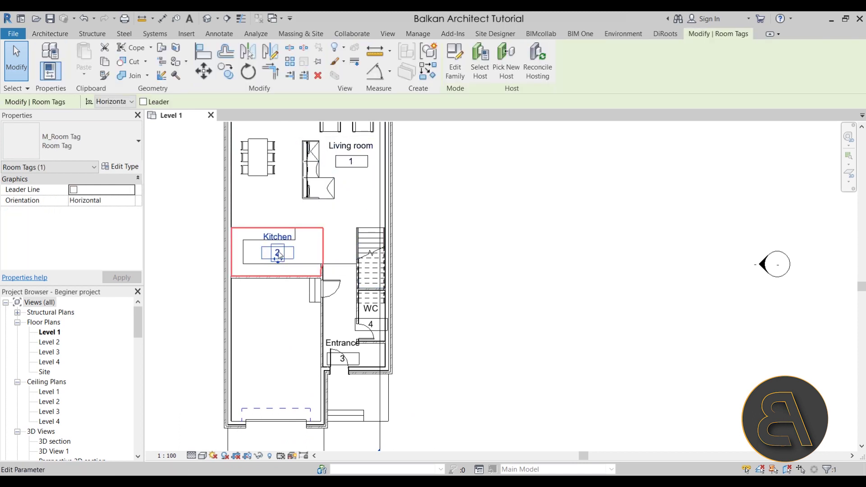
{"action": "left_click", "coordinate": [278, 254]}
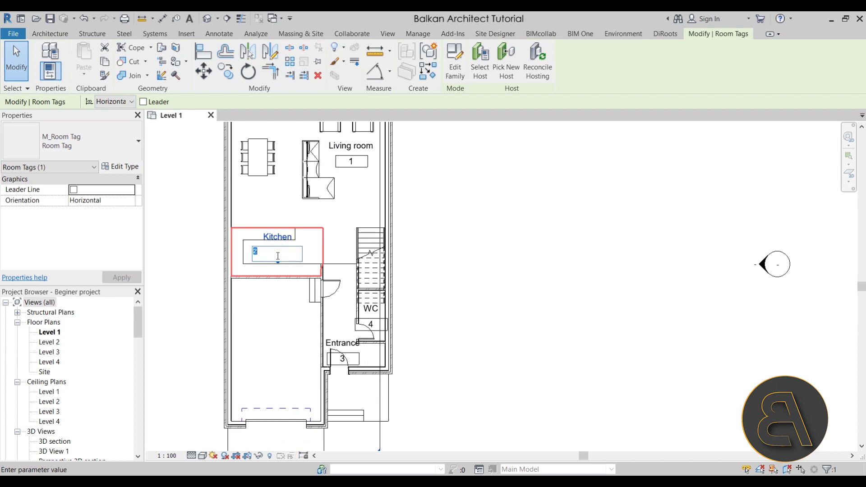
{"action": "type", "text": "5"}
{"action": "key", "text": "Return"}
Pan to show the whole floor and select the Living room itself rather than its tag.
{"action": "left_click", "coordinate": [272, 291]}
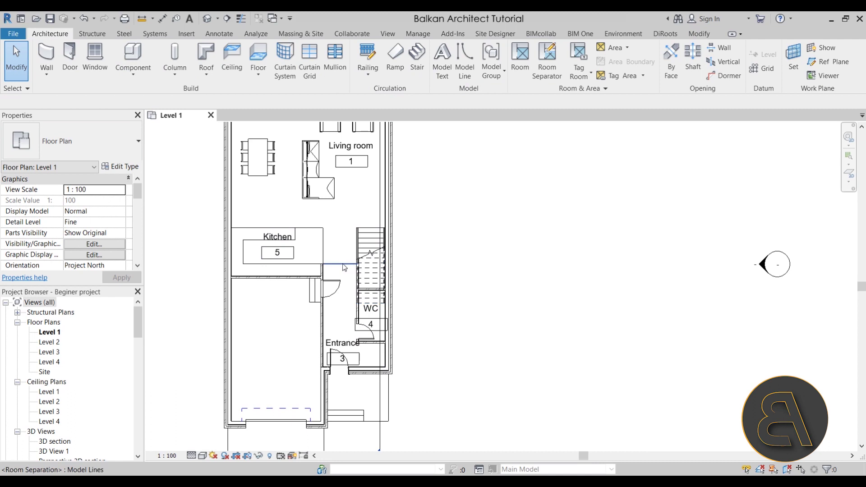
{"action": "middle_click_drag", "start_coordinate": [296, 245], "coordinate": [283, 278]}
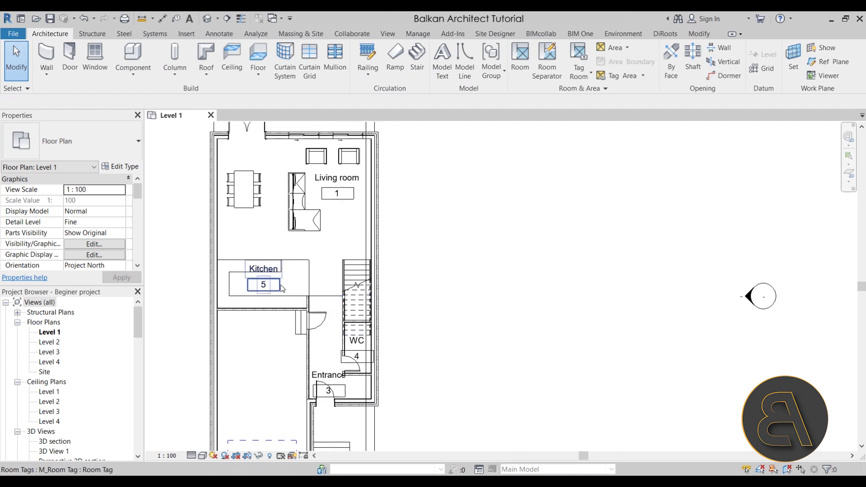
{"action": "left_click", "coordinate": [334, 234]}
{"action": "key", "text": "Escape"}
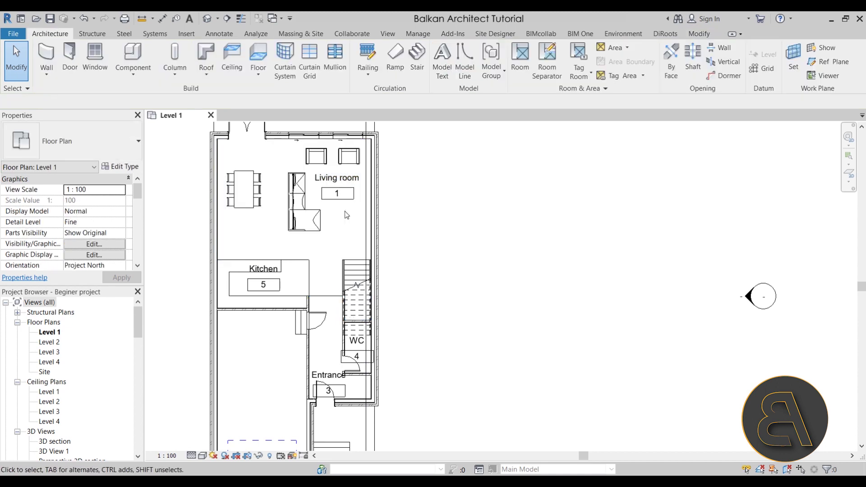
{"action": "left_click", "coordinate": [344, 199]}
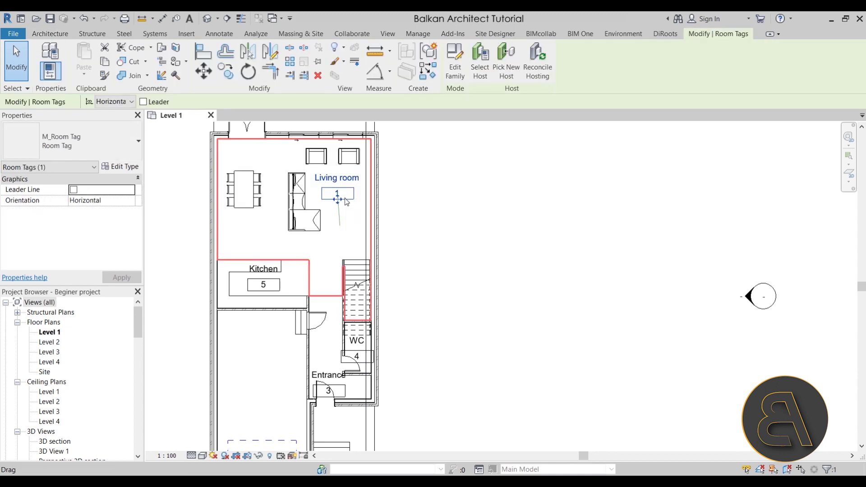
{"action": "key", "text": "Escape"}
{"action": "left_click", "coordinate": [318, 245]}
Delete the Living room and Kitchen rooms from the Level 1 plan.
{"action": "key", "text": "Delete"}
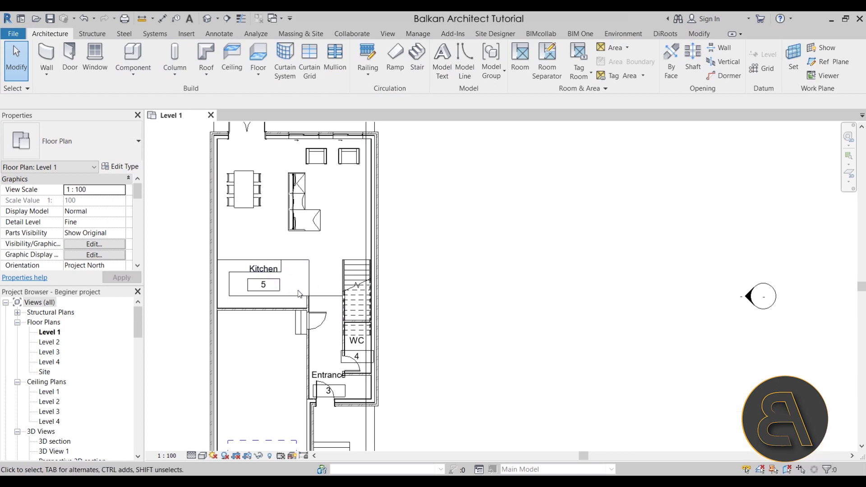
{"action": "scroll", "coordinate": [286, 288], "scroll_direction": "up", "scroll_amount": 3}
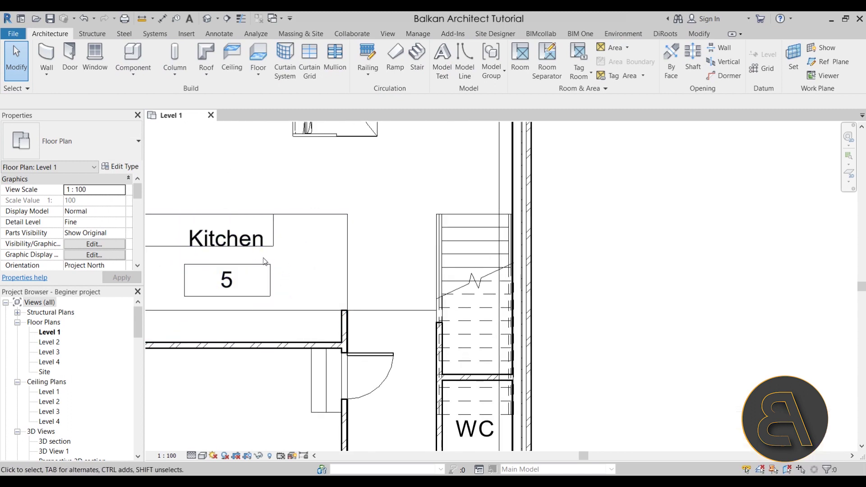
{"action": "left_click", "coordinate": [283, 224]}
{"action": "key", "text": "Delete"}
{"action": "scroll", "coordinate": [322, 255], "scroll_direction": "down", "scroll_amount": 5}
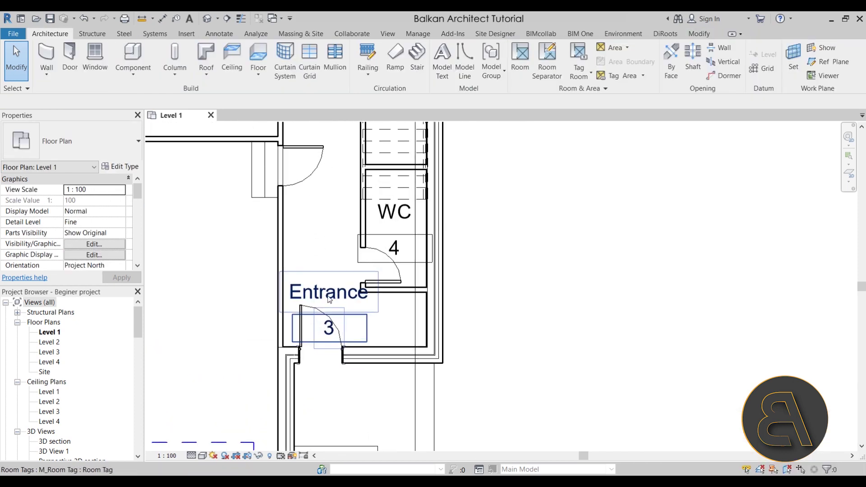
Delete the Entrance room and WC room 4, then bring the whole house into view.
{"action": "key", "text": "Tab"}
{"action": "left_click", "coordinate": [352, 319]}
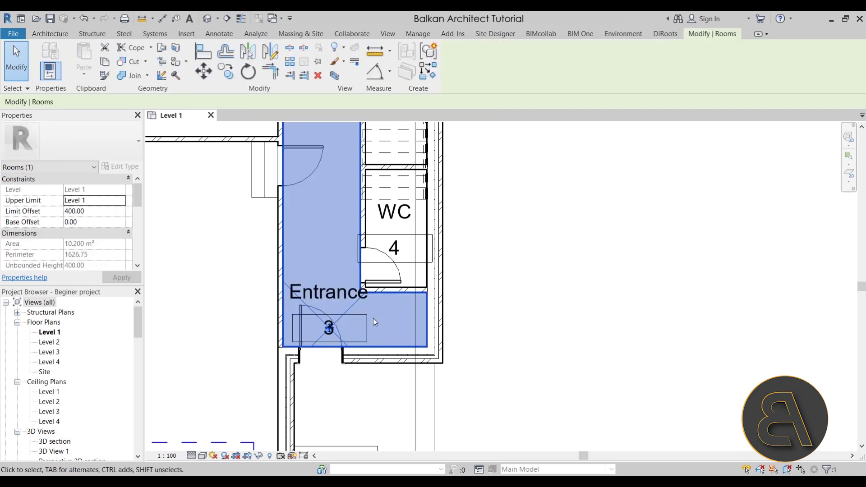
{"action": "key", "text": "Delete"}
{"action": "left_click", "coordinate": [408, 230]}
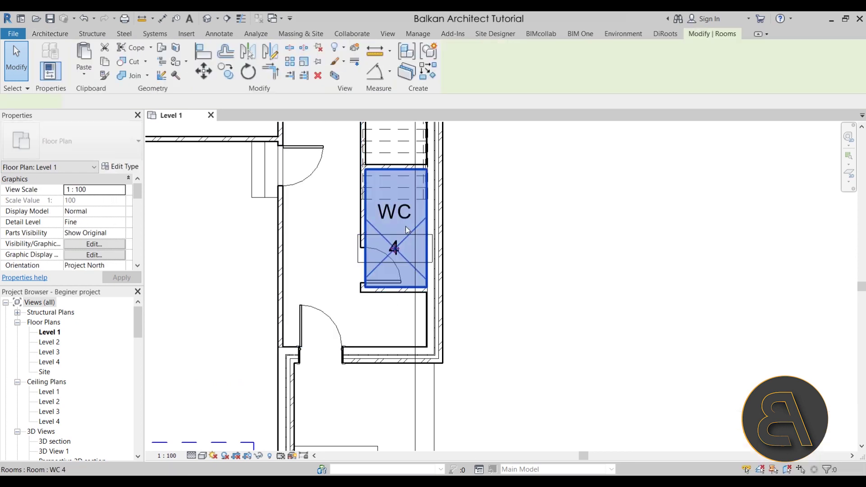
{"action": "key", "text": "Delete"}
{"action": "scroll", "coordinate": [513, 246], "scroll_direction": "down", "scroll_amount": 2}
{"action": "scroll", "coordinate": [513, 246], "scroll_direction": "down", "scroll_amount": 2}
{"action": "middle_click_drag", "start_coordinate": [493, 242], "coordinate": [353, 279]}
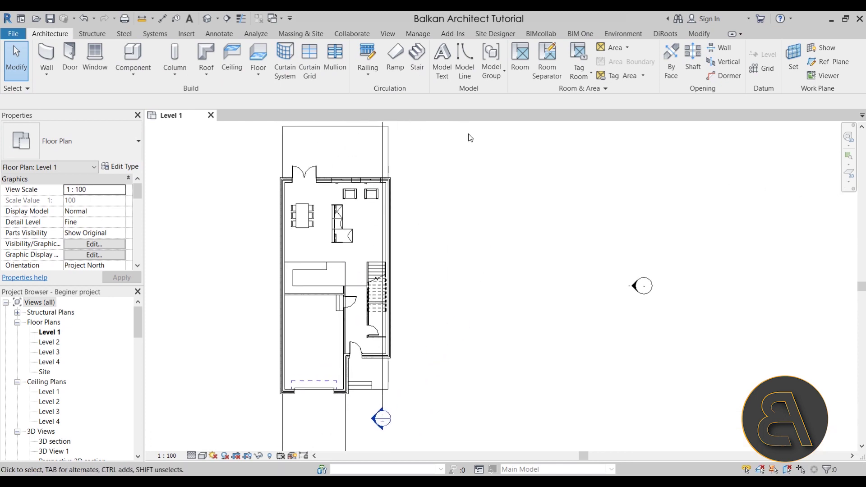
Place a new room, Room 6, in the living area.
{"action": "left_click", "coordinate": [520, 58]}
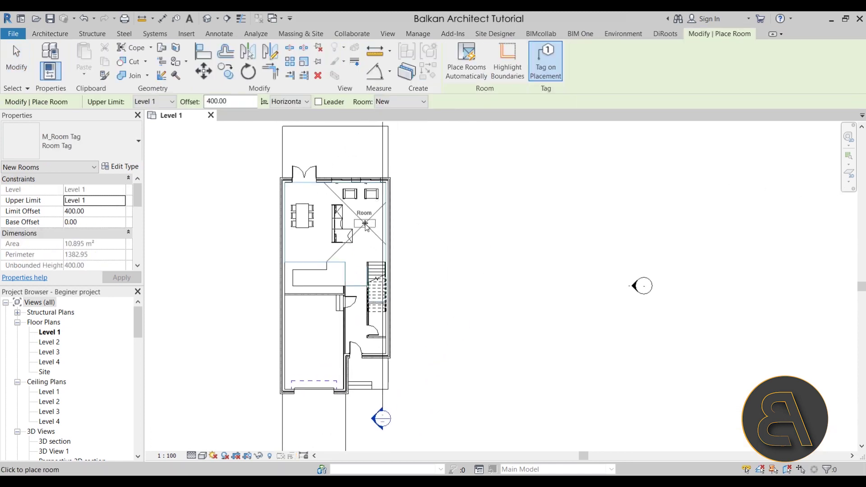
{"action": "left_click", "coordinate": [369, 224]}
{"action": "scroll", "coordinate": [368, 226], "scroll_direction": "up", "scroll_amount": 4}
{"action": "scroll", "coordinate": [345, 226], "scroll_direction": "up", "scroll_amount": 2}
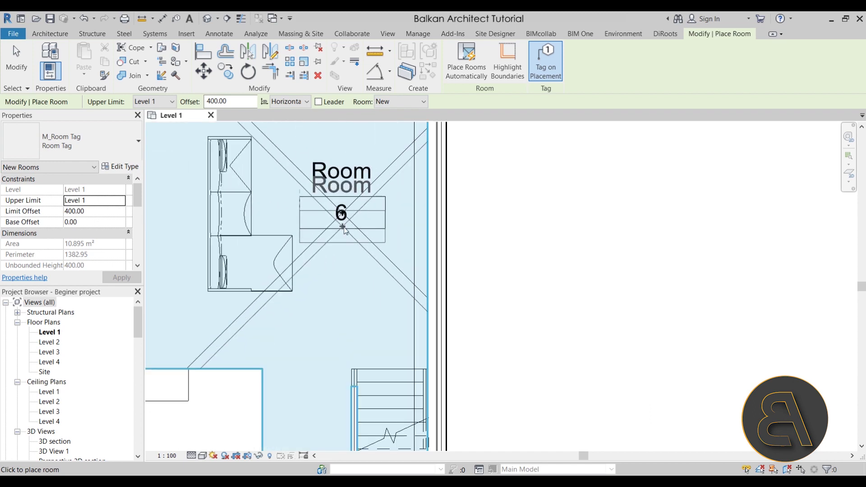
{"action": "key", "text": "Escape"}
{"action": "key", "text": "Escape"}
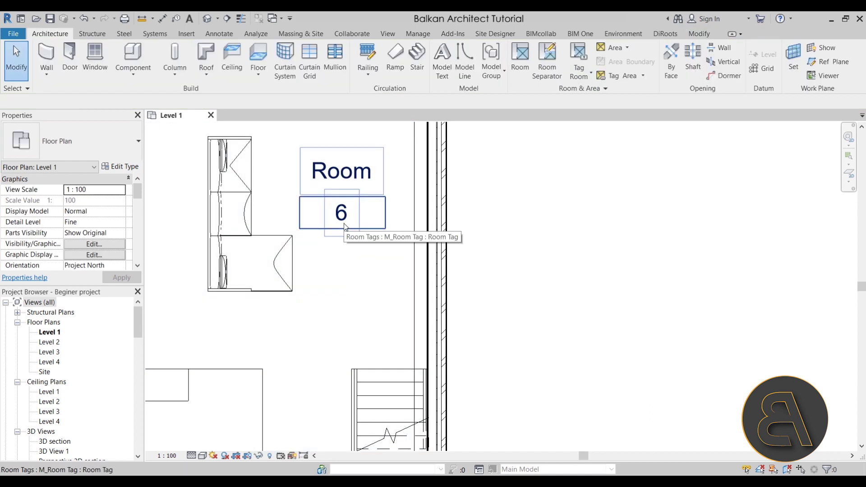
Delete Room 6 from the living area again.
{"action": "scroll", "coordinate": [346, 226], "scroll_direction": "down", "scroll_amount": 4}
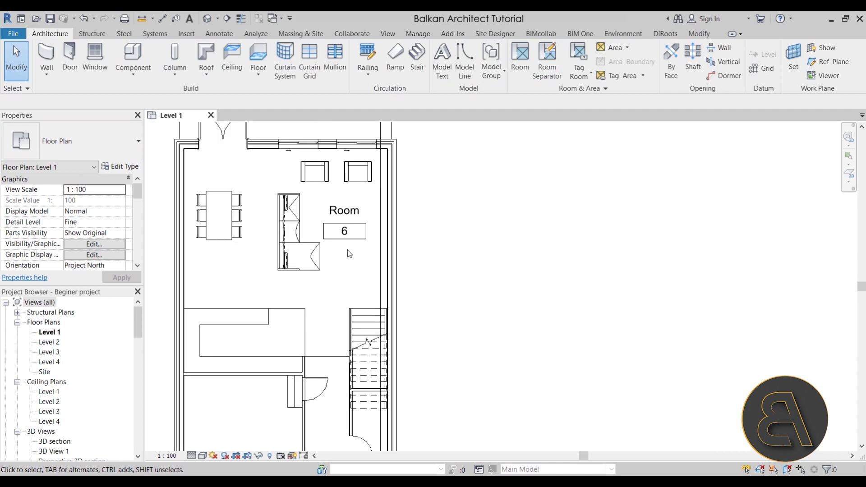
{"action": "scroll", "coordinate": [356, 251], "scroll_direction": "down", "scroll_amount": 2}
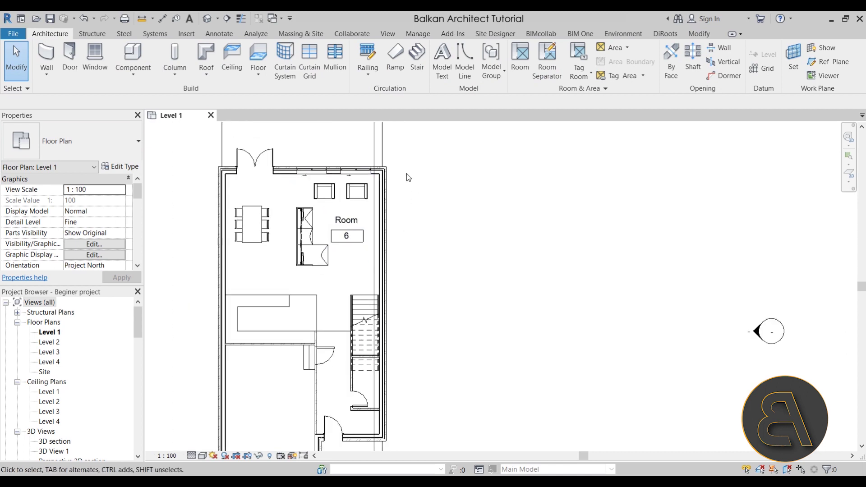
{"action": "middle_click_drag", "start_coordinate": [436, 429], "coordinate": [434, 413]}
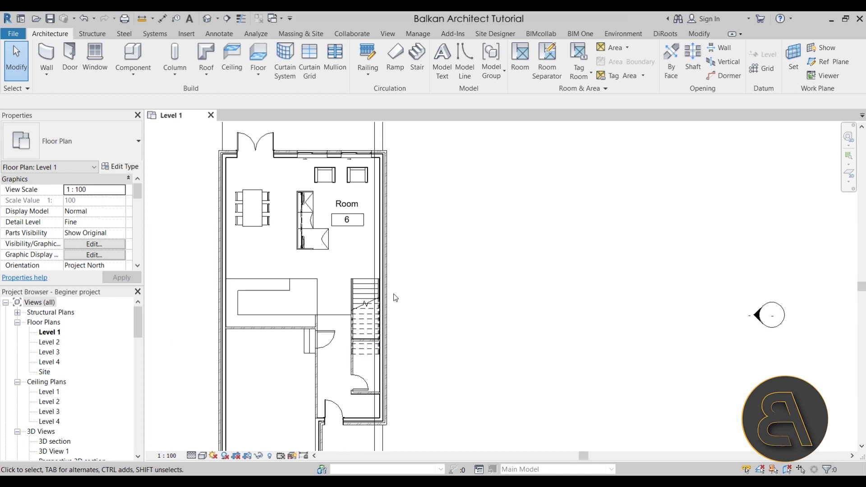
{"action": "left_click", "coordinate": [365, 234]}
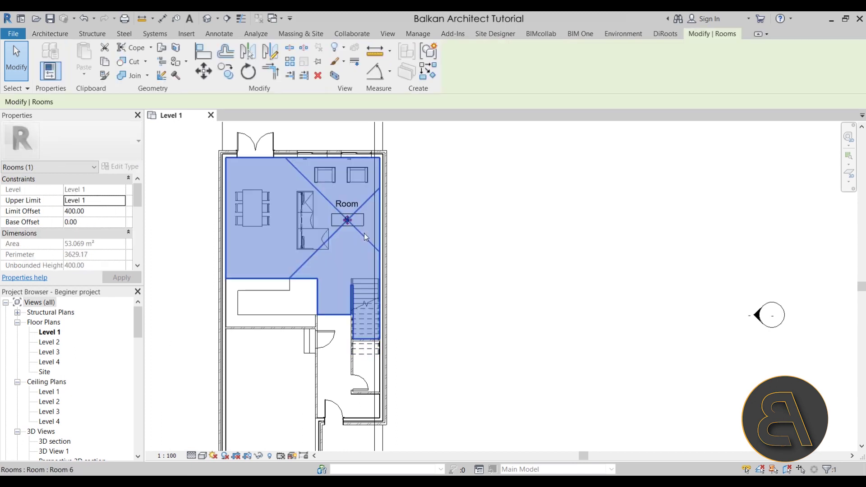
{"action": "key", "text": "Delete"}
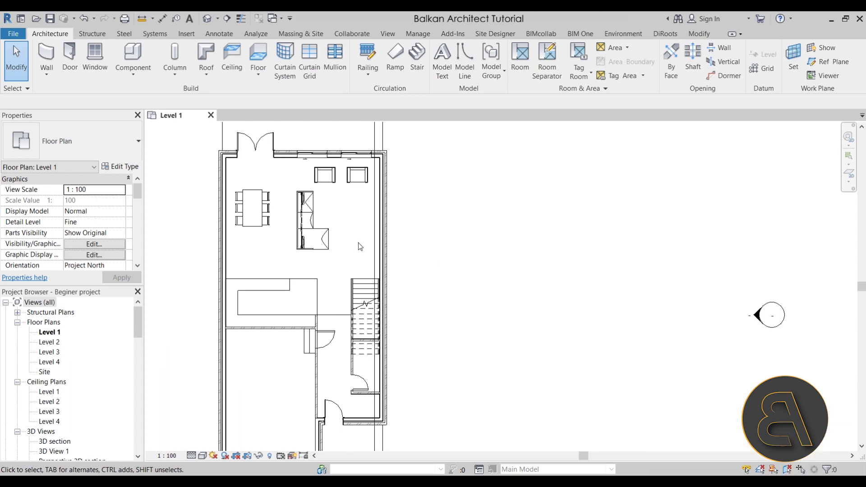
Create a new schedule from the Schedules/Quantities group using the Rooms category.
{"action": "scroll", "coordinate": [420, 282], "scroll_direction": "down", "scroll_amount": 2}
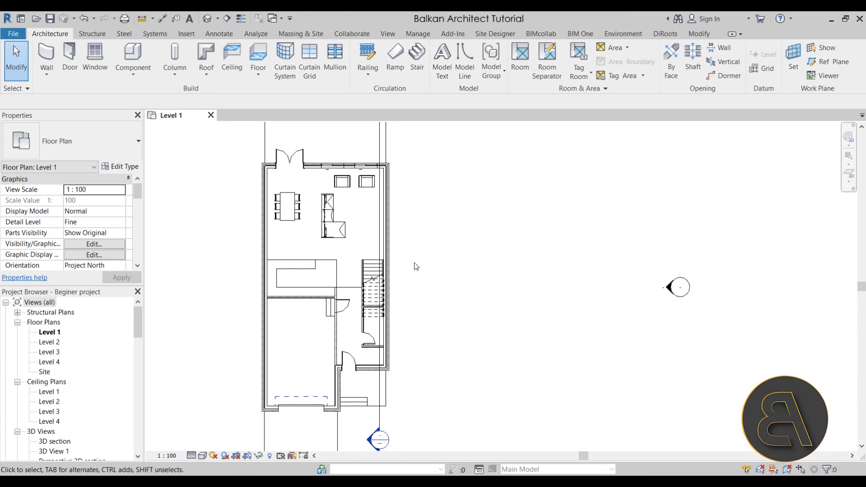
{"action": "scroll", "coordinate": [338, 200], "scroll_direction": "up", "scroll_amount": 1}
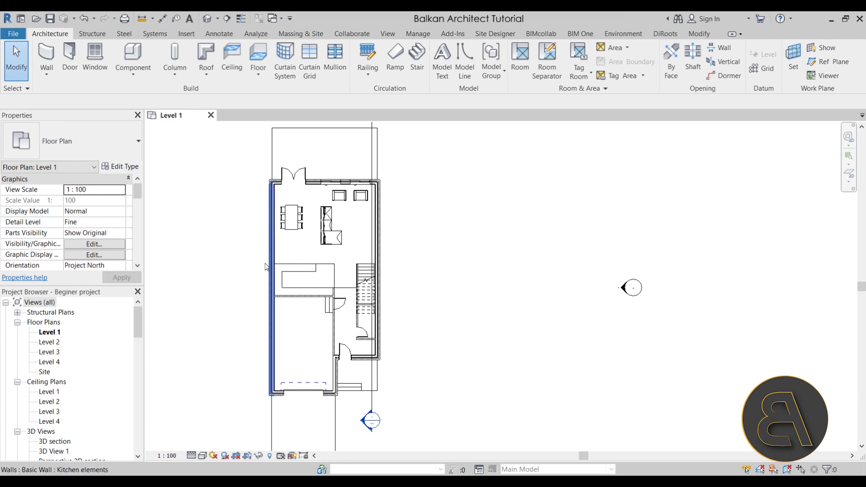
{"action": "left_click_drag", "start_coordinate": [141, 328], "coordinate": [136, 358]}
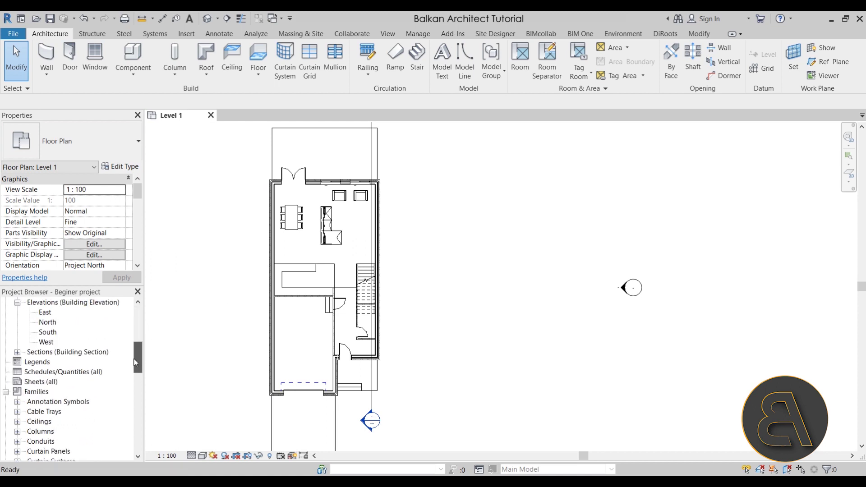
{"action": "left_click", "coordinate": [47, 373]}
{"action": "right_click", "coordinate": [47, 372]}
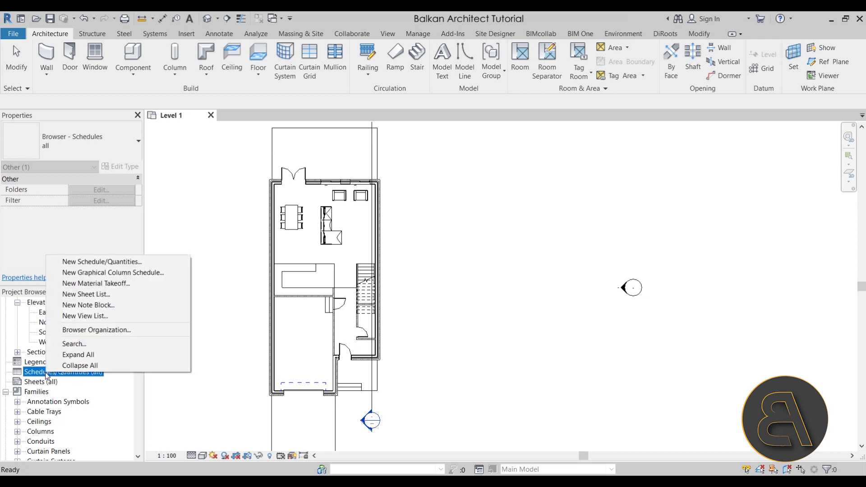
{"action": "left_click", "coordinate": [99, 262]}
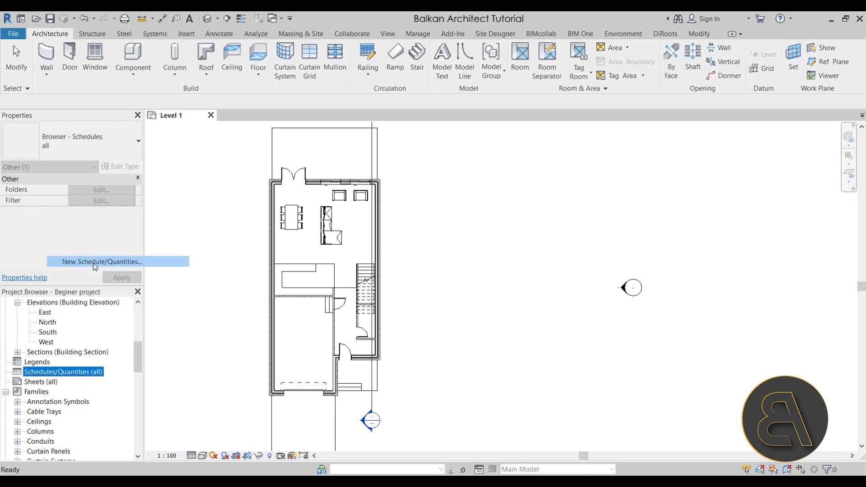
{"action": "left_click_drag", "start_coordinate": [504, 211], "coordinate": [505, 255]}
{"action": "scroll", "coordinate": [488, 255], "scroll_direction": "down", "scroll_amount": 10}
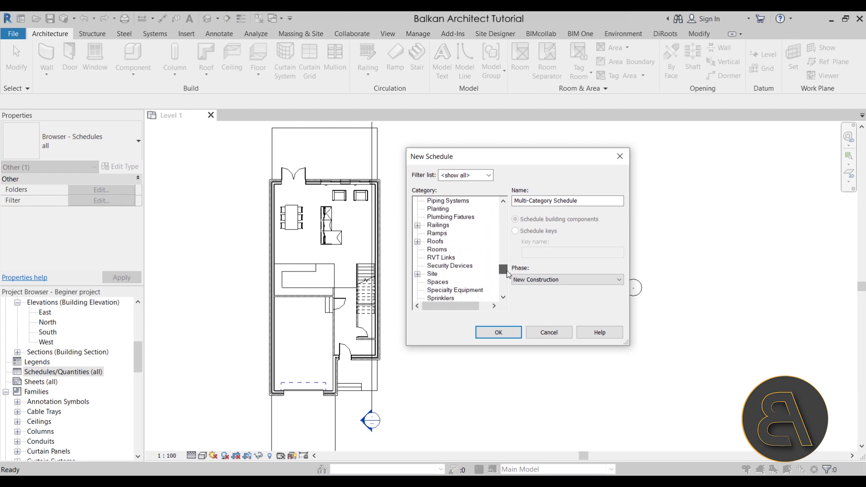
{"action": "left_click", "coordinate": [439, 217]}
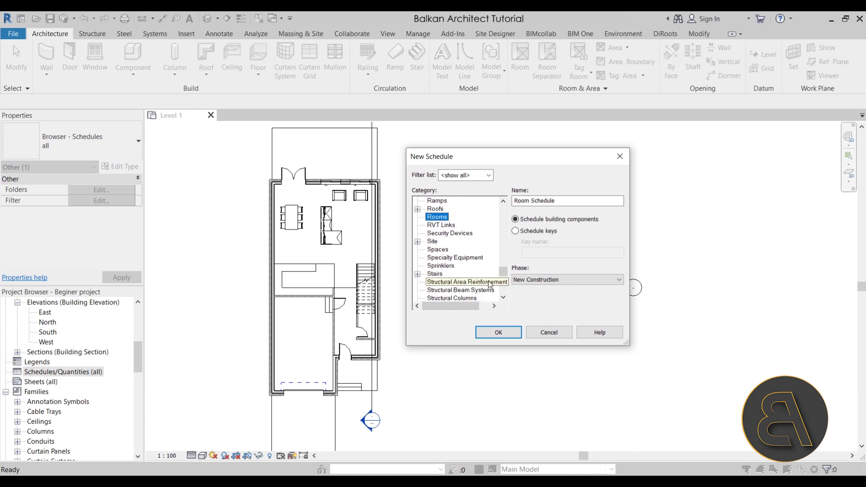
{"action": "left_click", "coordinate": [499, 333]}
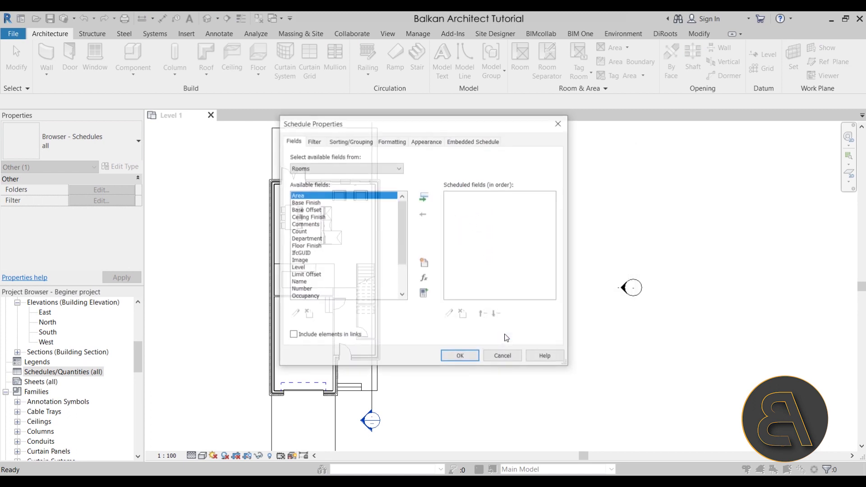
Add the Area, Name and Number fields to the Room Schedule.
{"action": "left_click", "coordinate": [424, 198]}
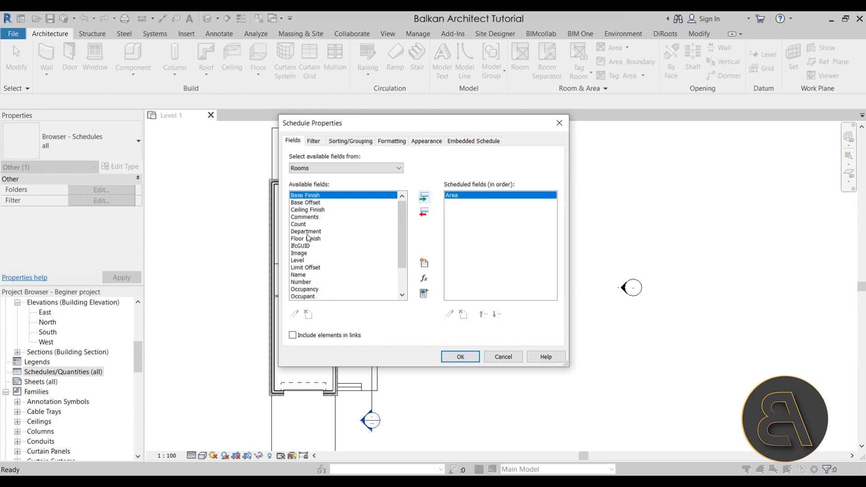
{"action": "scroll", "coordinate": [300, 275], "scroll_direction": "down", "scroll_amount": 2}
{"action": "left_click", "coordinate": [298, 253]}
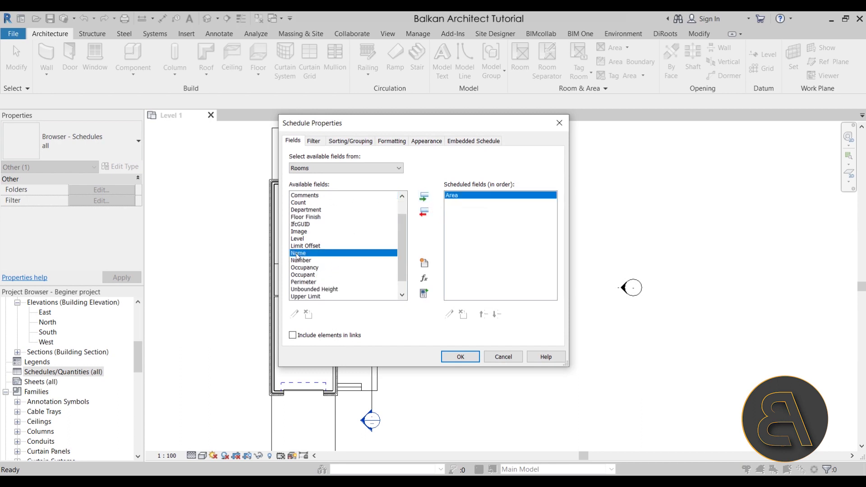
{"action": "left_click", "coordinate": [424, 197]}
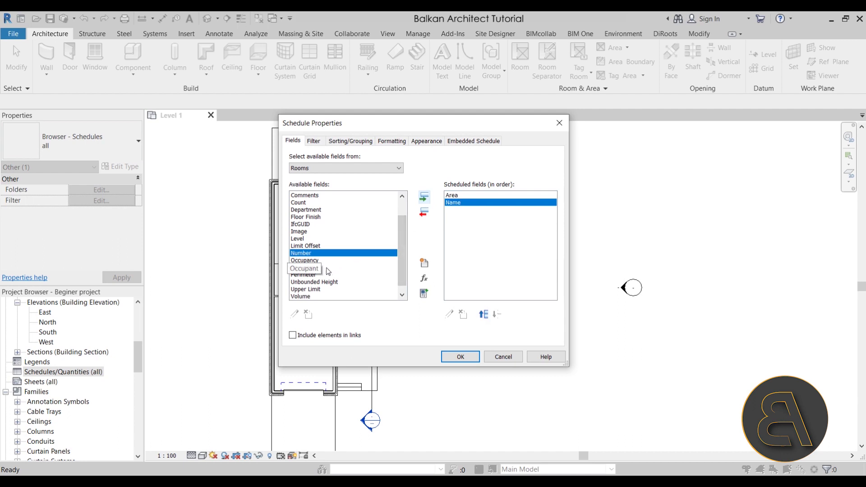
{"action": "scroll", "coordinate": [326, 267], "scroll_direction": "down", "scroll_amount": 1}
{"action": "scroll", "coordinate": [311, 287], "scroll_direction": "up", "scroll_amount": 3}
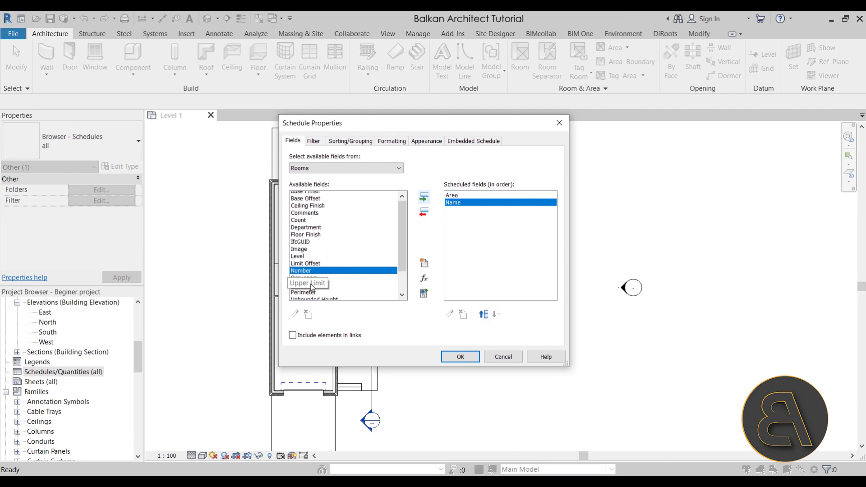
{"action": "scroll", "coordinate": [334, 244], "scroll_direction": "down", "scroll_amount": 1}
{"action": "scroll", "coordinate": [327, 271], "scroll_direction": "down", "scroll_amount": 1}
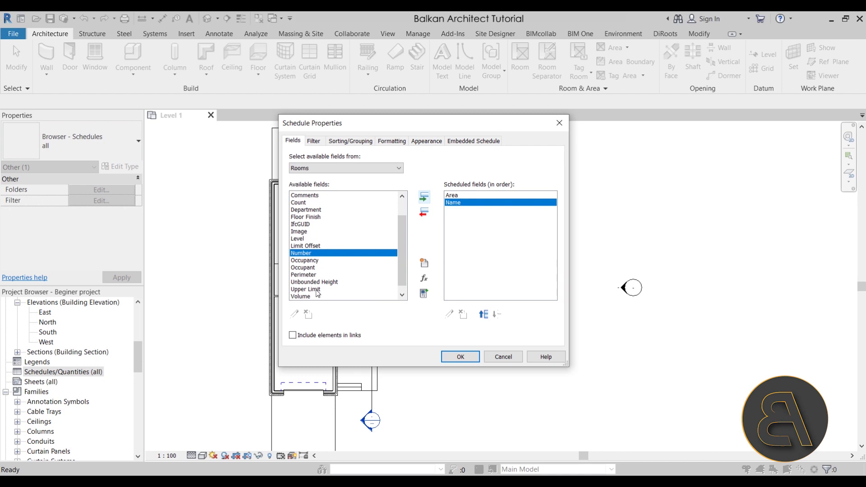
{"action": "scroll", "coordinate": [336, 278], "scroll_direction": "down", "scroll_amount": 1}
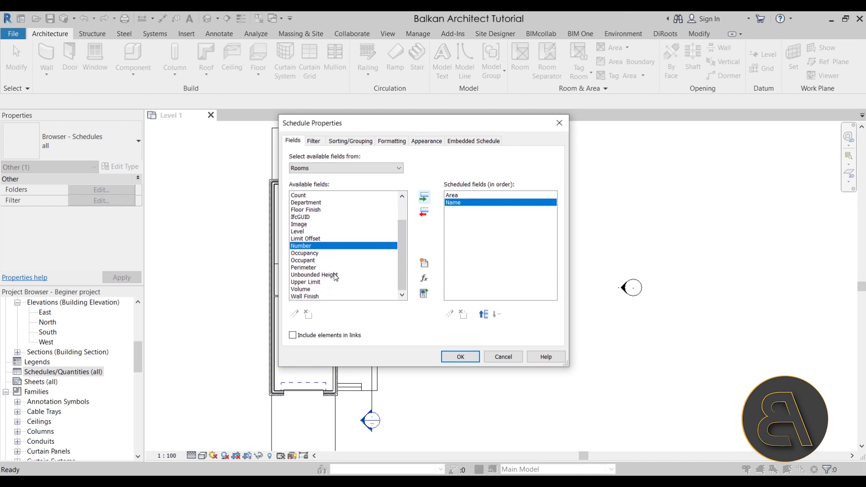
{"action": "left_click", "coordinate": [424, 197]}
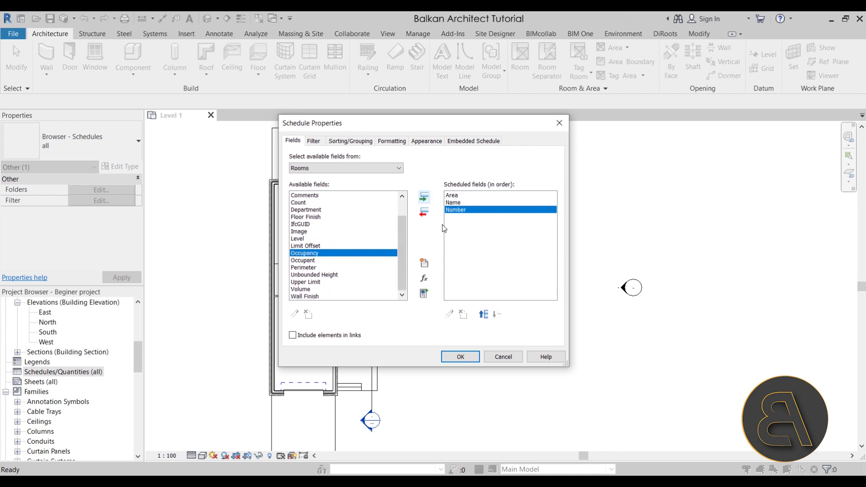
Reorder the schedule columns to Number, Name, Area and confirm.
{"action": "left_click", "coordinate": [484, 311]}
{"action": "left_click", "coordinate": [485, 313]}
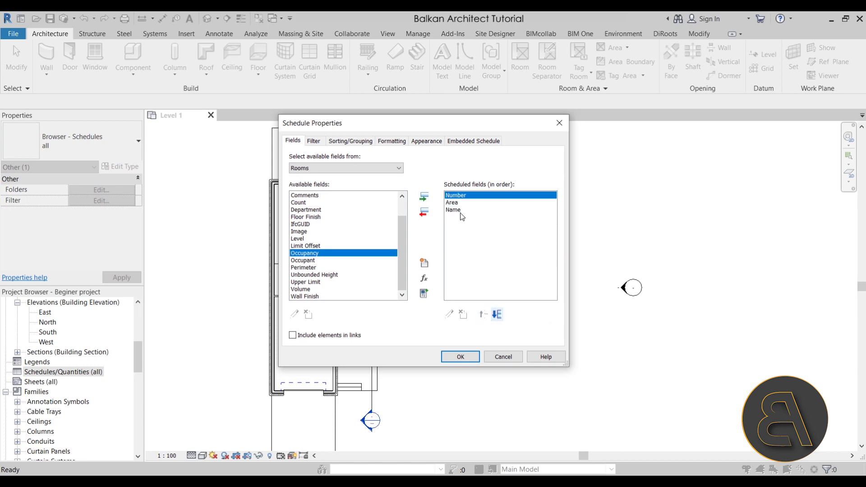
{"action": "left_click", "coordinate": [465, 225]}
{"action": "left_click", "coordinate": [484, 314]}
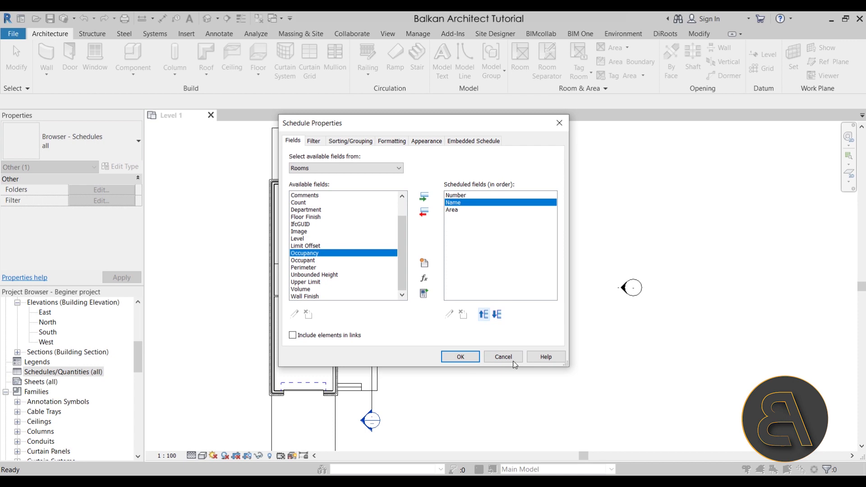
{"action": "key", "text": "Return"}
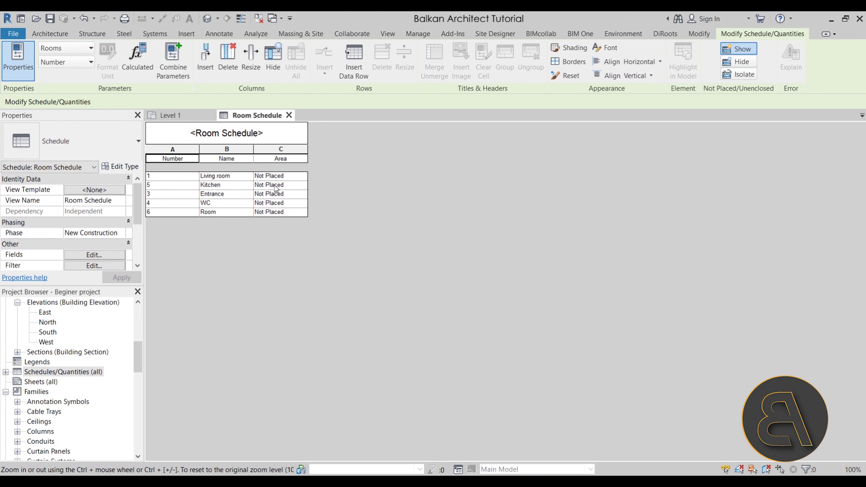
Delete the Living room row from the Room Schedule.
{"action": "left_click", "coordinate": [304, 177]}
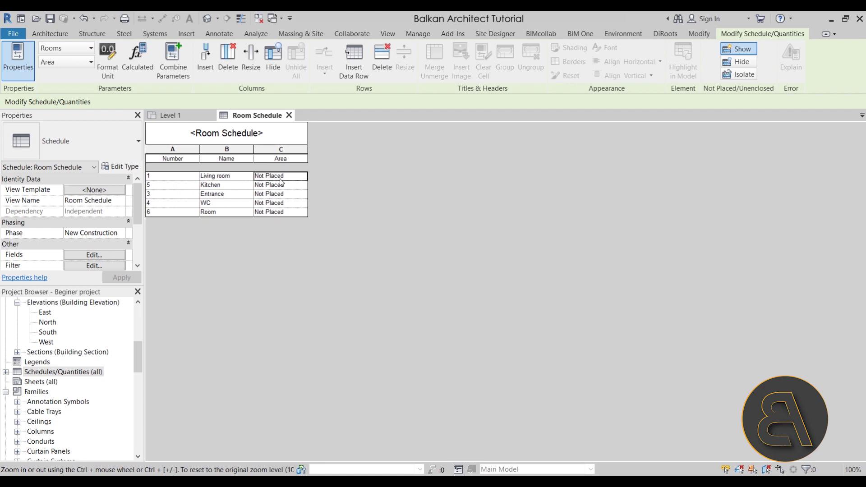
{"action": "left_click", "coordinate": [175, 179]}
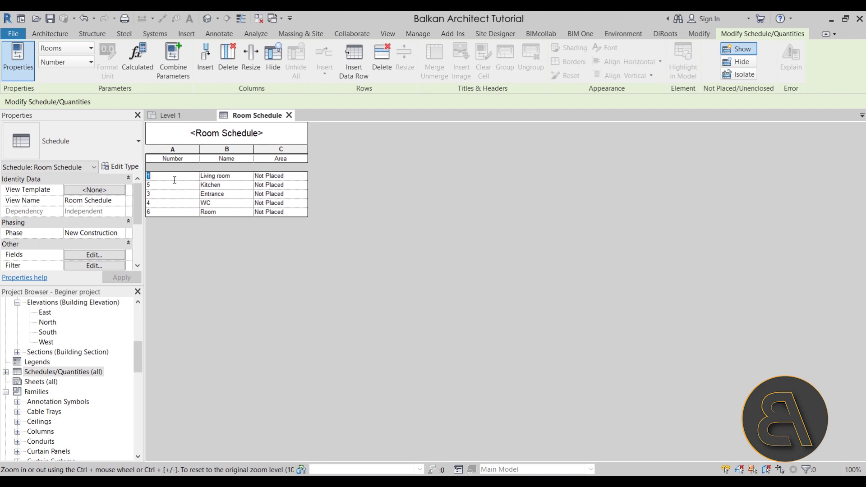
{"action": "left_click", "coordinate": [212, 177]}
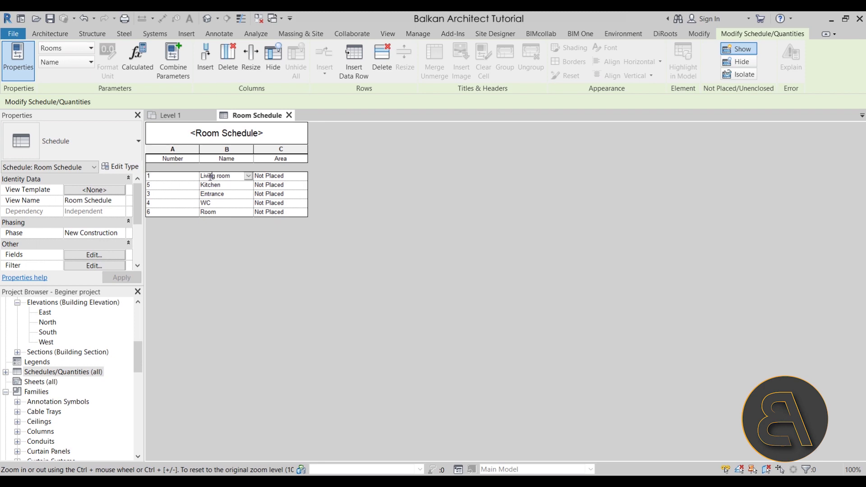
{"action": "left_click", "coordinate": [381, 68]}
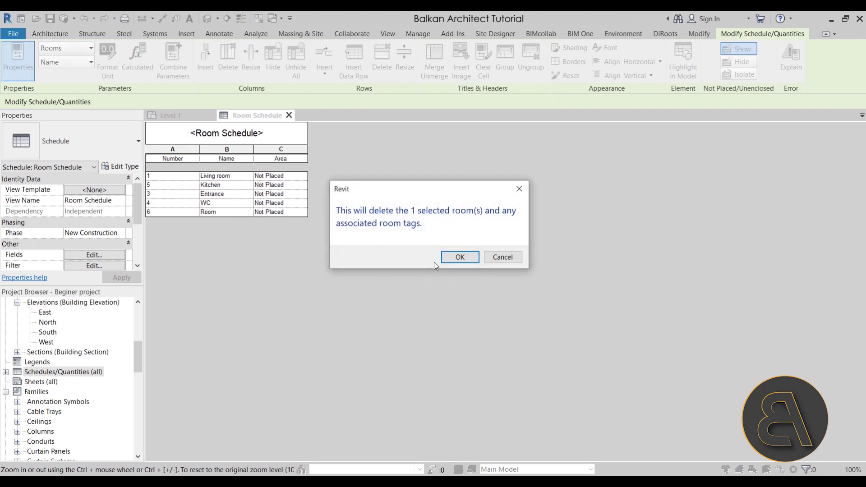
{"action": "left_click", "coordinate": [450, 257]}
Delete the four remaining room rows and return to the Level 1 plan.
{"action": "left_click_drag", "start_coordinate": [226, 177], "coordinate": [226, 212]}
{"action": "left_click_drag", "start_coordinate": [178, 176], "coordinate": [186, 211]}
{"action": "left_click", "coordinate": [177, 178]}
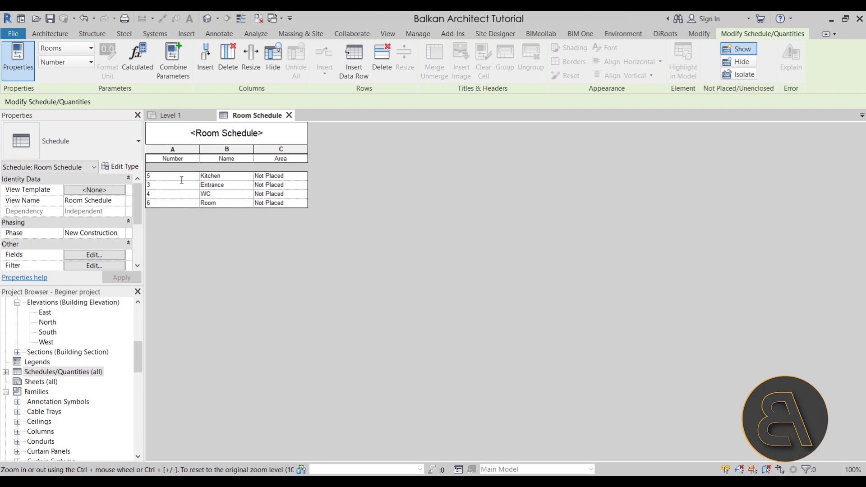
{"action": "key", "text": "Tab"}
{"action": "left_click_drag", "start_coordinate": [181, 177], "coordinate": [182, 227]}
{"action": "left_click", "coordinate": [381, 61]}
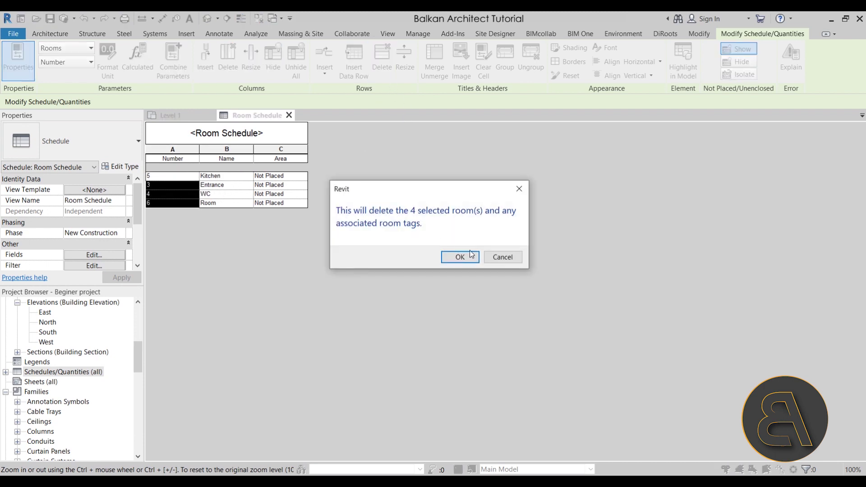
{"action": "left_click", "coordinate": [459, 255]}
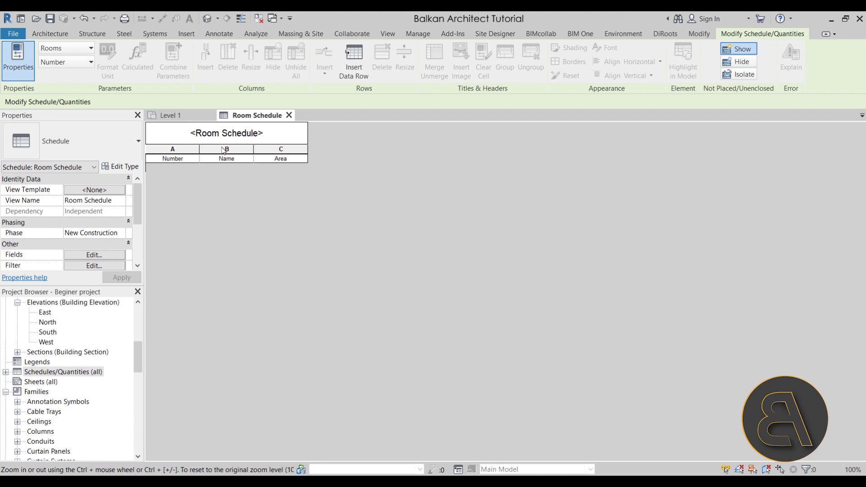
{"action": "left_click", "coordinate": [171, 115]}
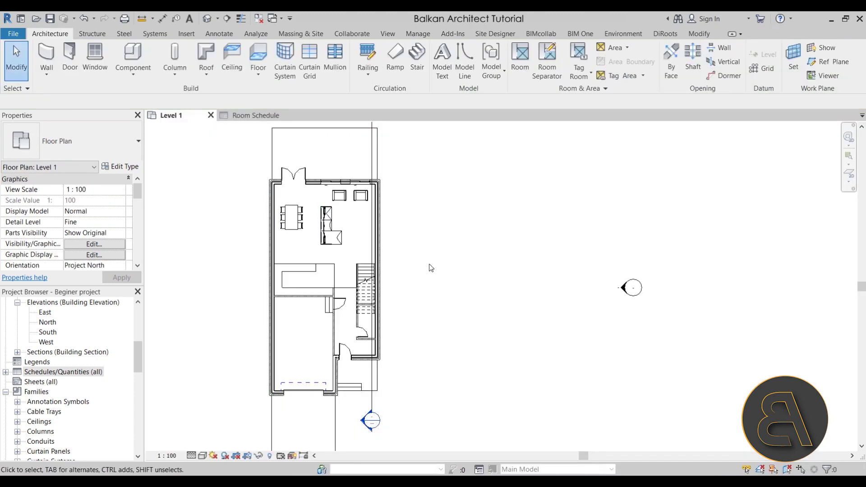
Place a new room in the large upper space of the Level 1 plan.
{"action": "left_click", "coordinate": [520, 58]}
{"action": "left_click", "coordinate": [356, 225]}
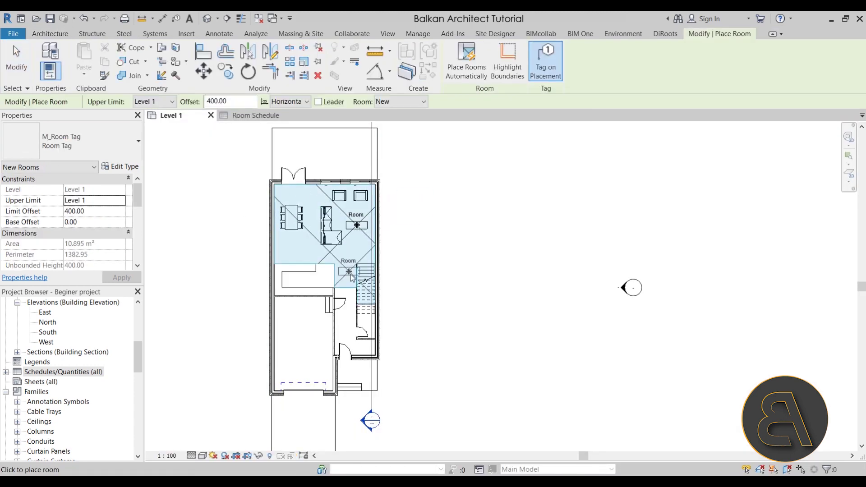
{"action": "scroll", "coordinate": [352, 277], "scroll_direction": "up", "scroll_amount": 5}
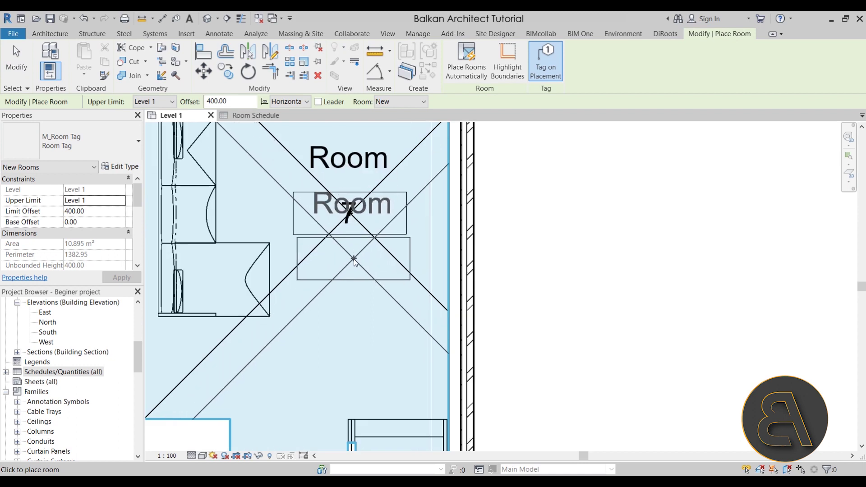
{"action": "key", "text": "Escape"}
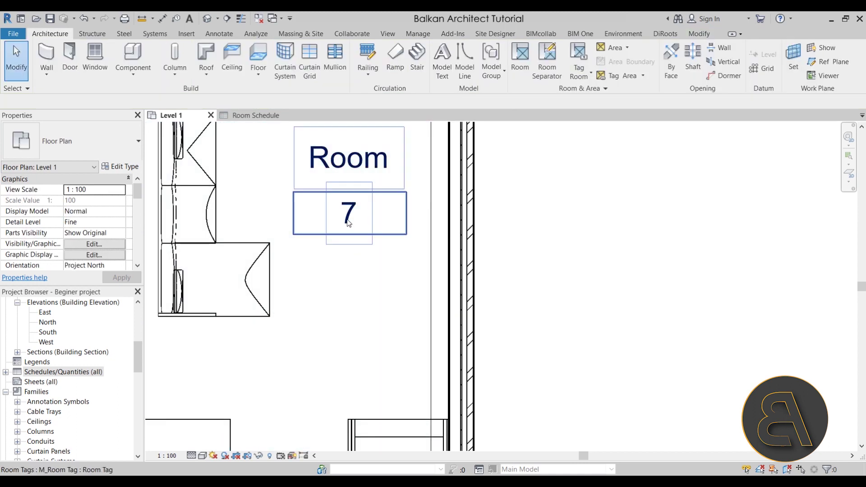
Change the new room's number from 7 to 1.
{"action": "left_click", "coordinate": [348, 222]}
{"action": "left_click", "coordinate": [348, 214]}
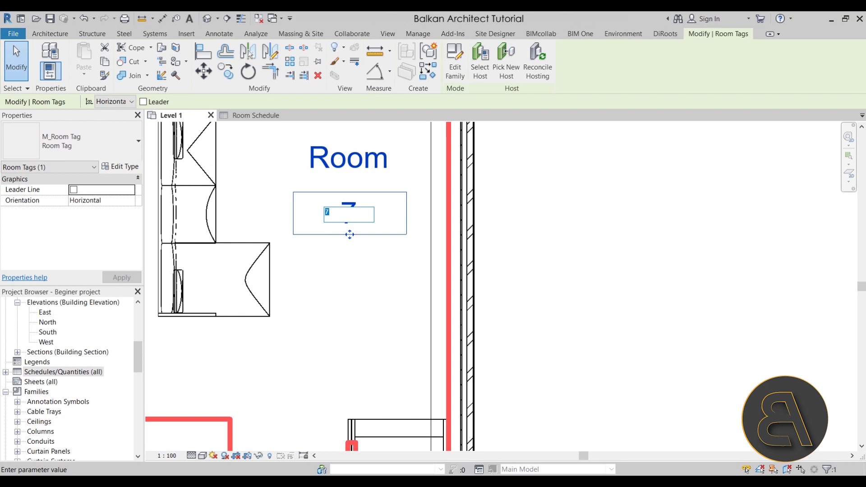
{"action": "type", "text": "1"}
{"action": "key", "text": "Return"}
{"action": "left_click", "coordinate": [427, 217]}
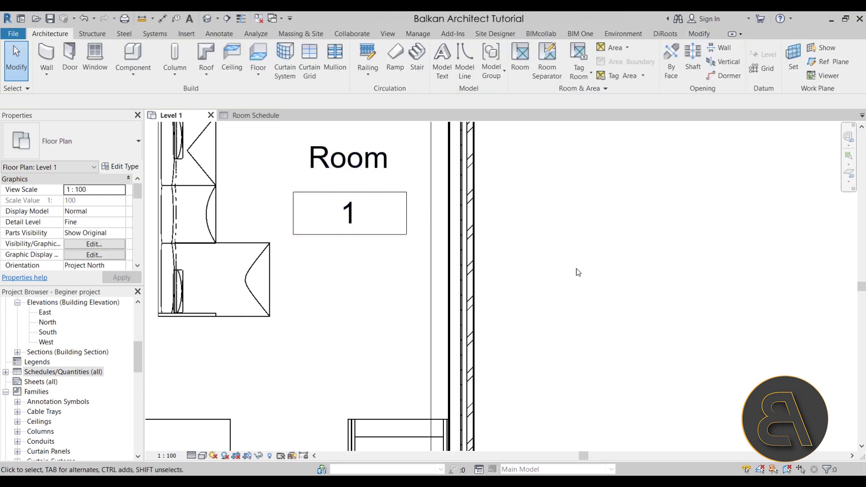
{"action": "scroll", "coordinate": [478, 244], "scroll_direction": "down", "scroll_amount": 2}
{"action": "left_click", "coordinate": [519, 63]}
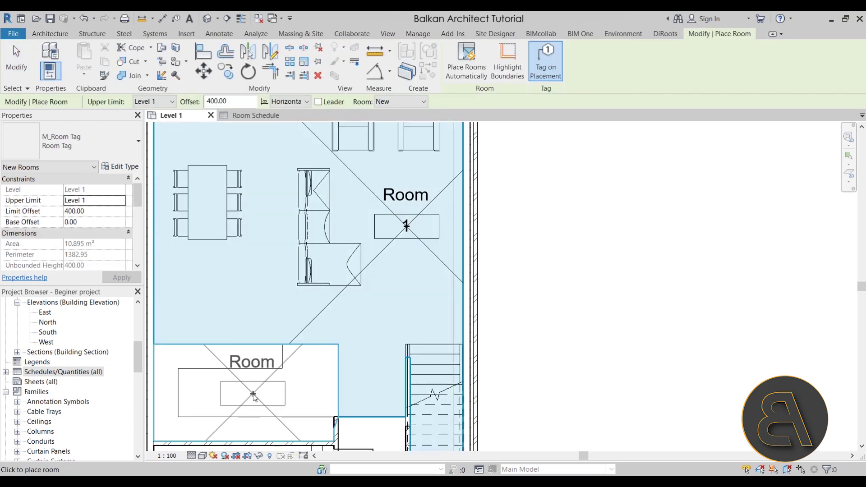
Place rooms 2, 3 and 4 in the lower-left space, the hall and the closet.
{"action": "left_click", "coordinate": [252, 393]}
{"action": "middle_click_drag", "start_coordinate": [267, 411], "coordinate": [251, 339]}
{"action": "scroll", "coordinate": [250, 339], "scroll_direction": "down", "scroll_amount": 2}
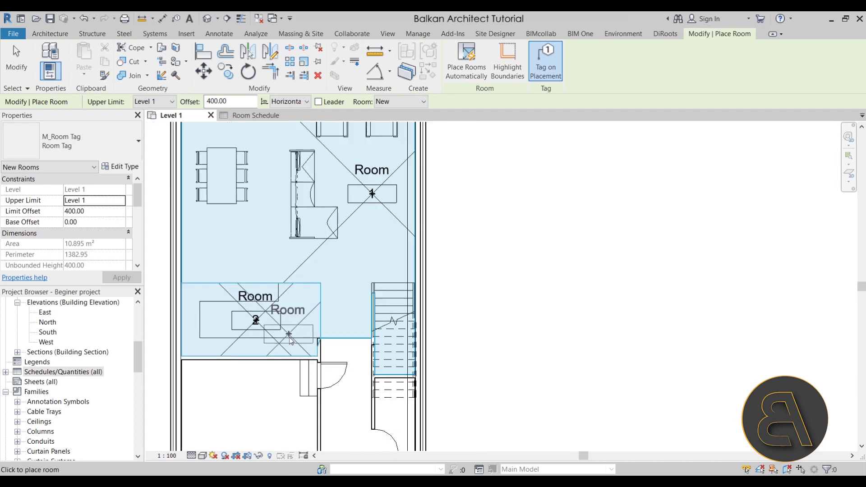
{"action": "middle_click_drag", "start_coordinate": [334, 449], "coordinate": [334, 332]}
{"action": "left_click", "coordinate": [328, 354]}
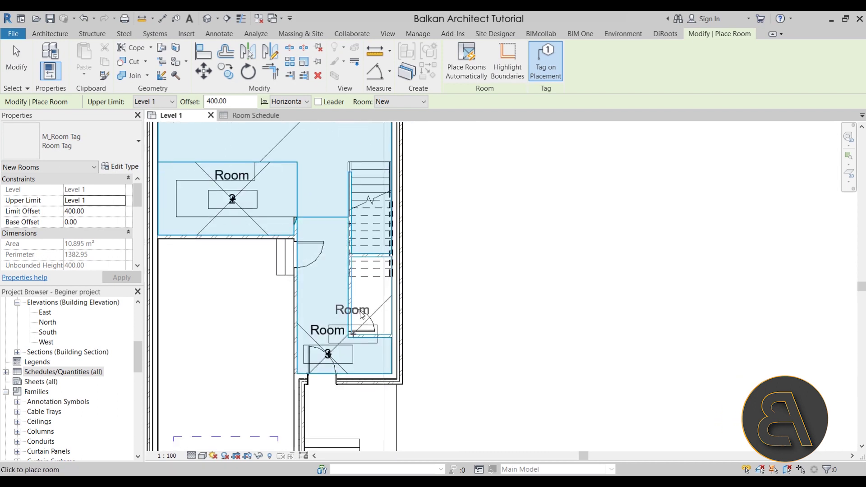
{"action": "left_click", "coordinate": [371, 298]}
{"action": "key", "text": "Escape"}
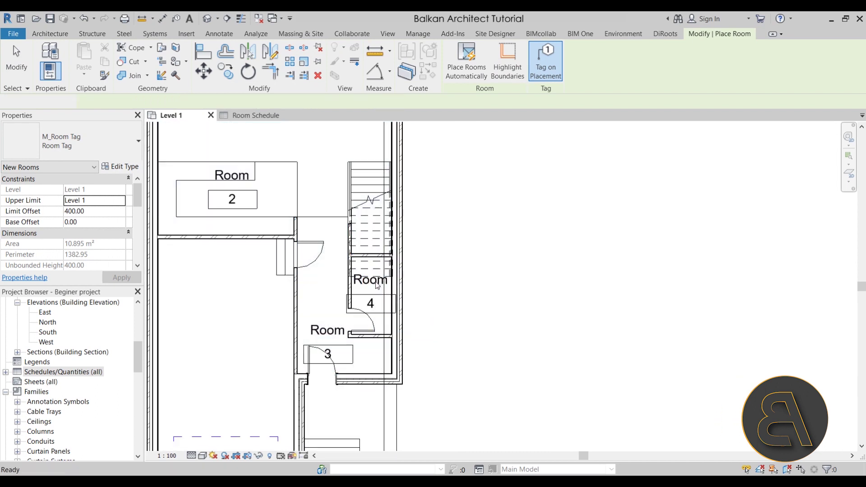
{"action": "key", "text": "Escape"}
Name room 4 'WC' and begin naming room 3 'Entrance'.
{"action": "left_click", "coordinate": [369, 284]}
{"action": "left_click", "coordinate": [369, 284]}
{"action": "type", "text": "WC"}
{"action": "key", "text": "Return"}
{"action": "left_click", "coordinate": [328, 354]}
{"action": "left_click", "coordinate": [327, 330]}
{"action": "type", "text": "E"}
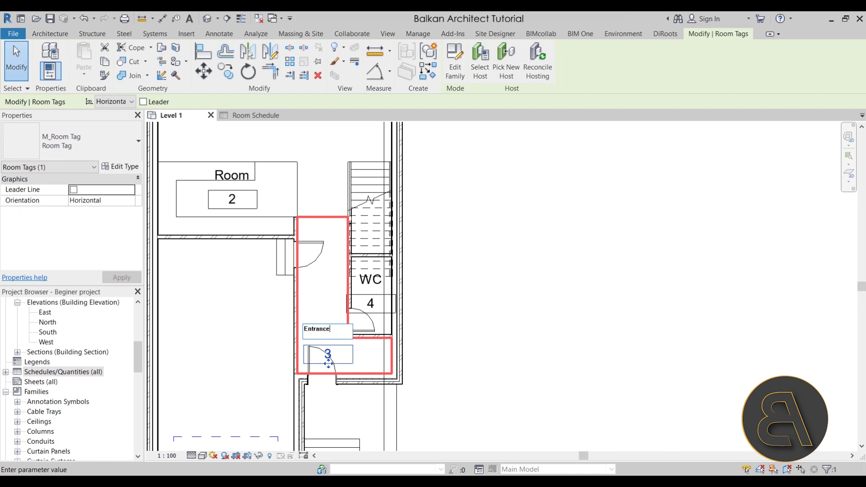
{"action": "type", "text": "ntrance"}
Confirm room 3 as 'Entrance' and name room 2 'Kitchen'.
{"action": "key", "text": "Return"}
{"action": "left_click", "coordinate": [233, 200]}
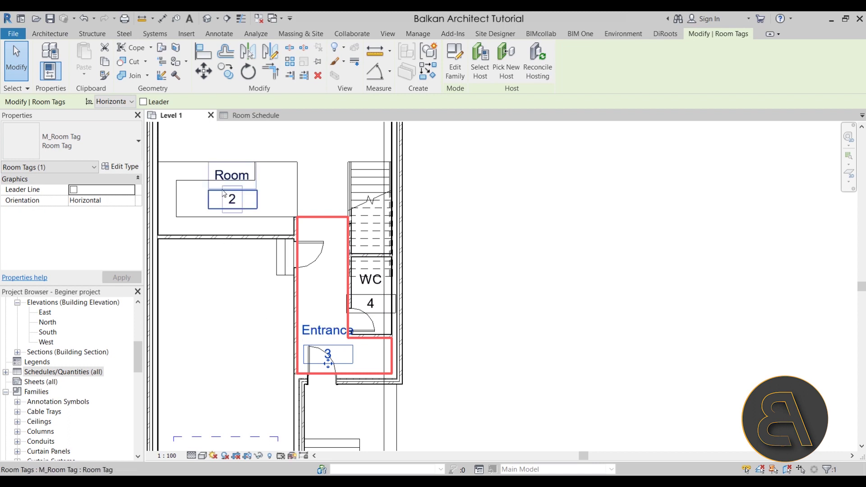
{"action": "left_click", "coordinate": [244, 175]}
{"action": "type", "text": "Kitchen"}
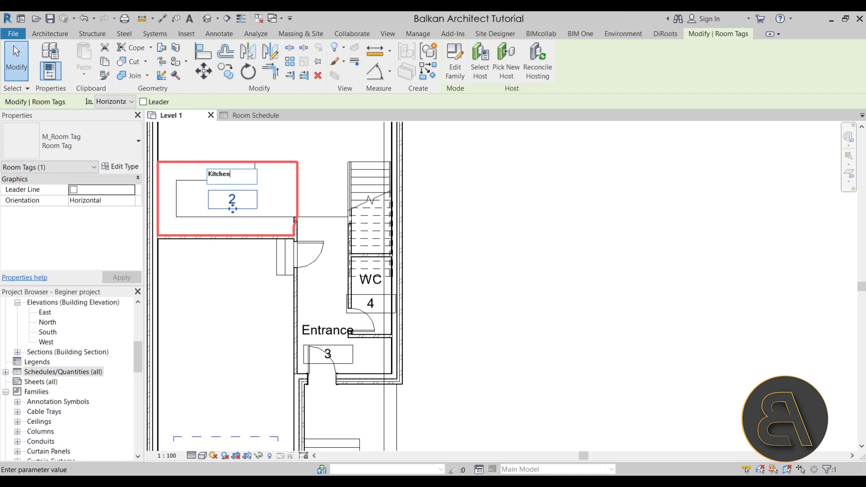
{"action": "key", "text": "Return"}
Name room 1 'Living room' and bring the whole ground floor into view.
{"action": "scroll", "coordinate": [253, 277], "scroll_direction": "up", "scroll_amount": 3}
{"action": "left_click", "coordinate": [351, 223]}
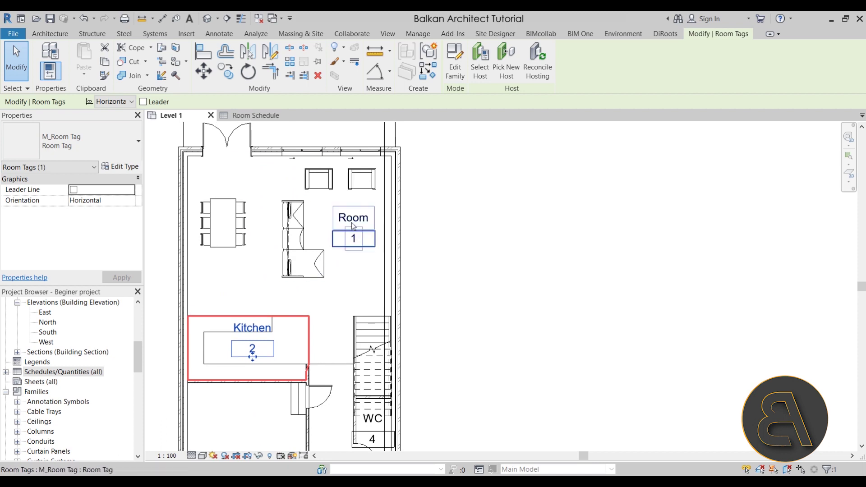
{"action": "left_click", "coordinate": [366, 219]}
{"action": "type", "text": "Living room"}
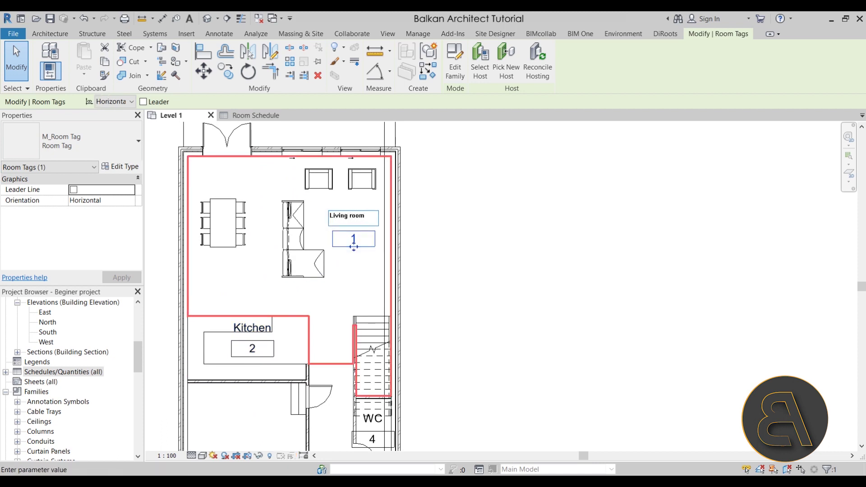
{"action": "key", "text": "Return"}
{"action": "middle_click_drag", "start_coordinate": [501, 315], "coordinate": [349, 287]}
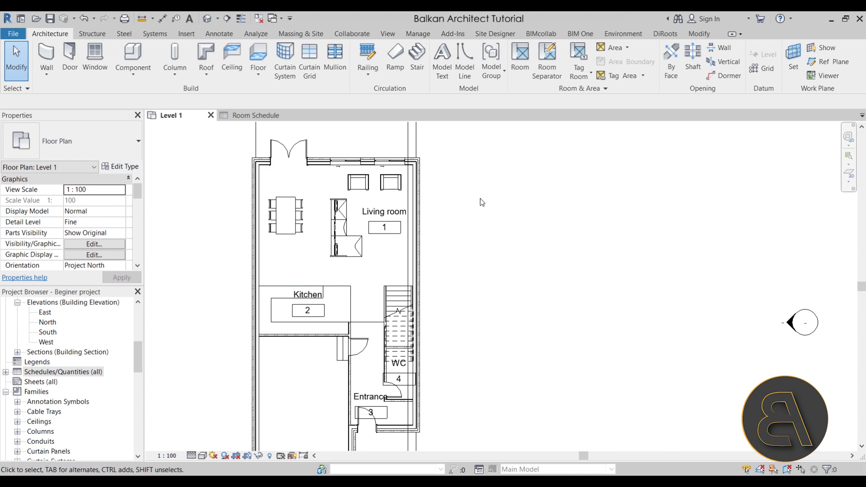
Draw a room separation line from the kitchen wall up to the top wall.
{"action": "left_click", "coordinate": [543, 77]}
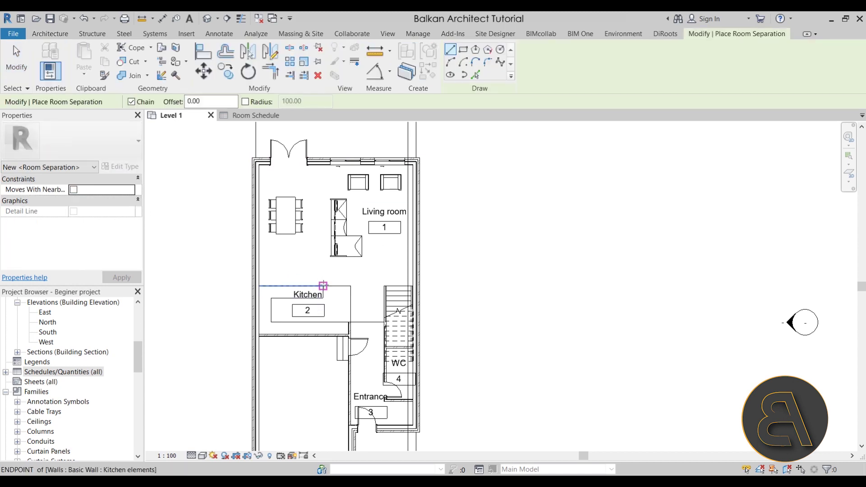
{"action": "left_click", "coordinate": [323, 286]}
{"action": "left_click", "coordinate": [323, 165]}
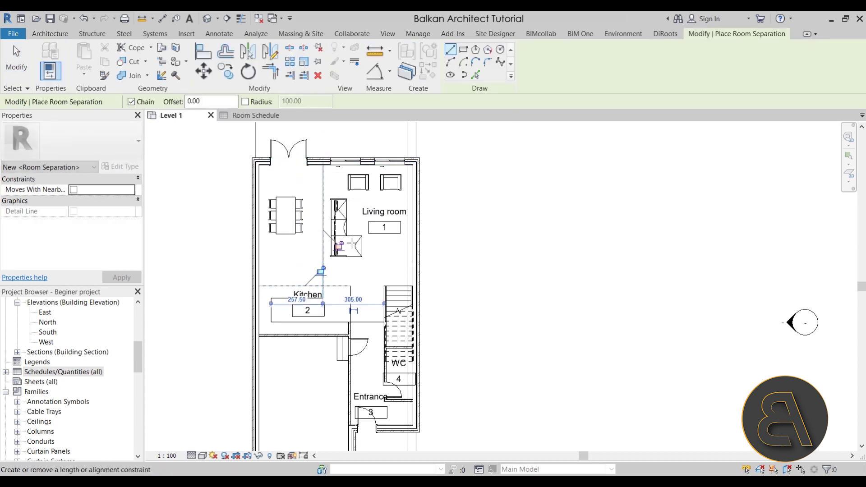
{"action": "key", "text": "Escape"}
{"action": "key", "text": "Escape"}
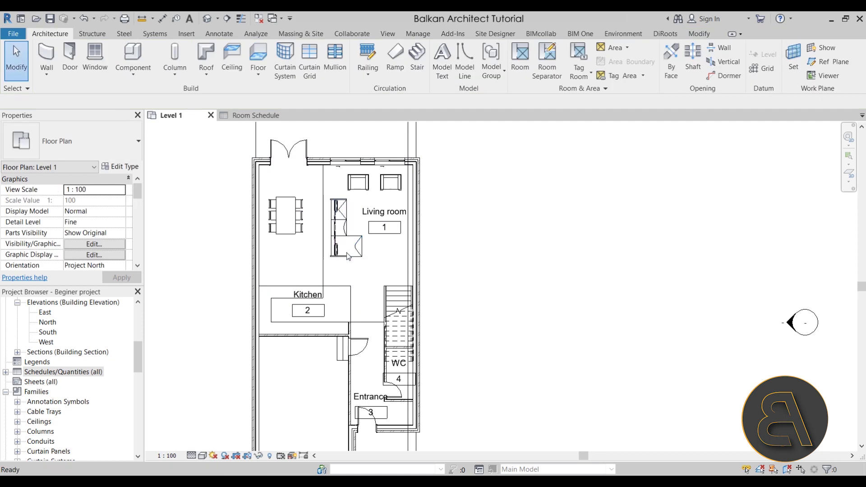
Place room 5 in the new left-hand space and name it 'Dining'.
{"action": "left_click", "coordinate": [519, 63]}
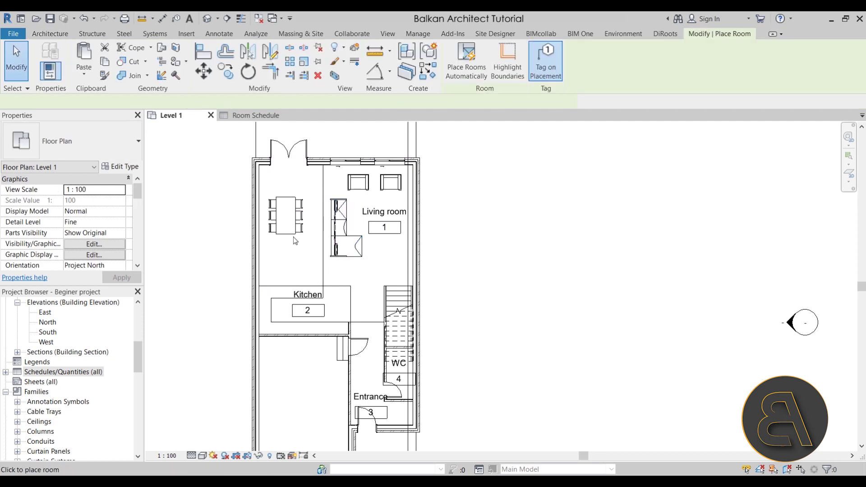
{"action": "left_click", "coordinate": [287, 260]}
{"action": "key", "text": "Escape"}
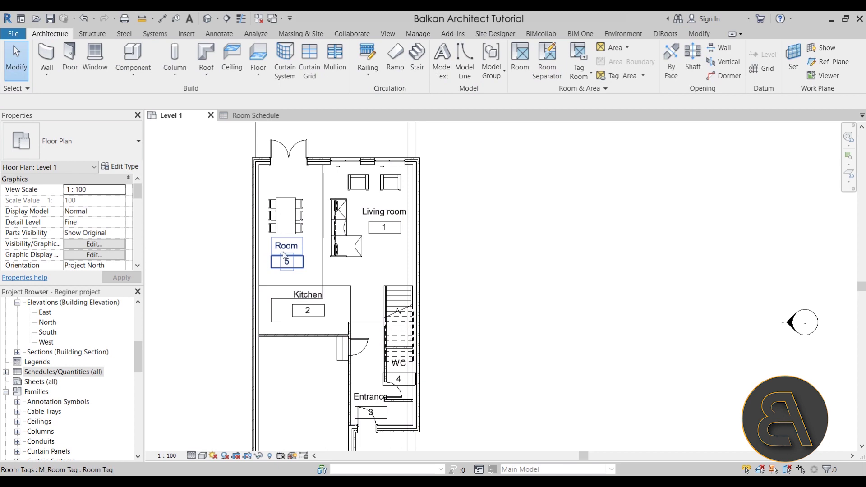
{"action": "left_click", "coordinate": [288, 246]}
{"action": "left_click", "coordinate": [290, 245]}
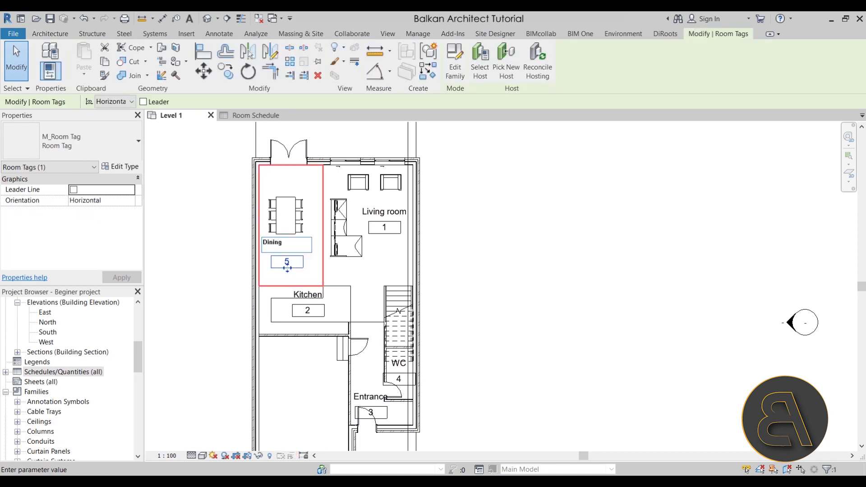
{"action": "left_click", "coordinate": [213, 260]}
{"action": "left_click", "coordinate": [215, 261]}
Select the room separation lines by the kitchen and the stairs.
{"action": "scroll", "coordinate": [315, 256], "scroll_direction": "down", "scroll_amount": 1}
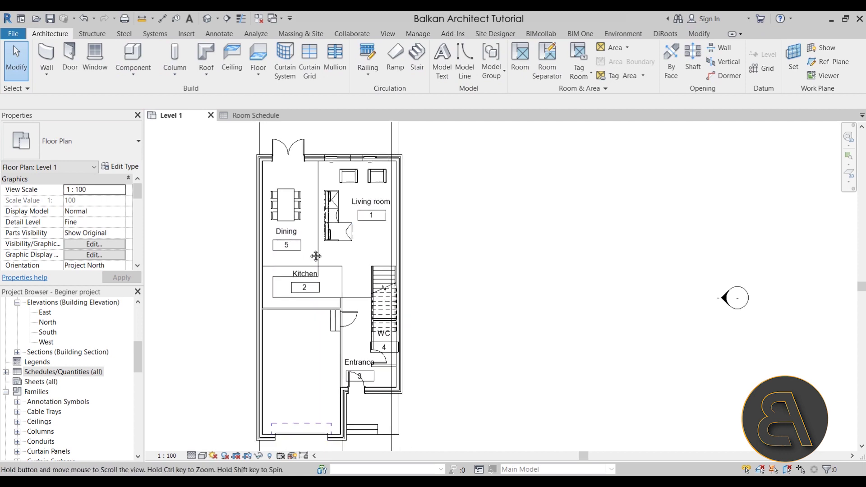
{"action": "middle_click_drag", "start_coordinate": [315, 256], "coordinate": [311, 246]}
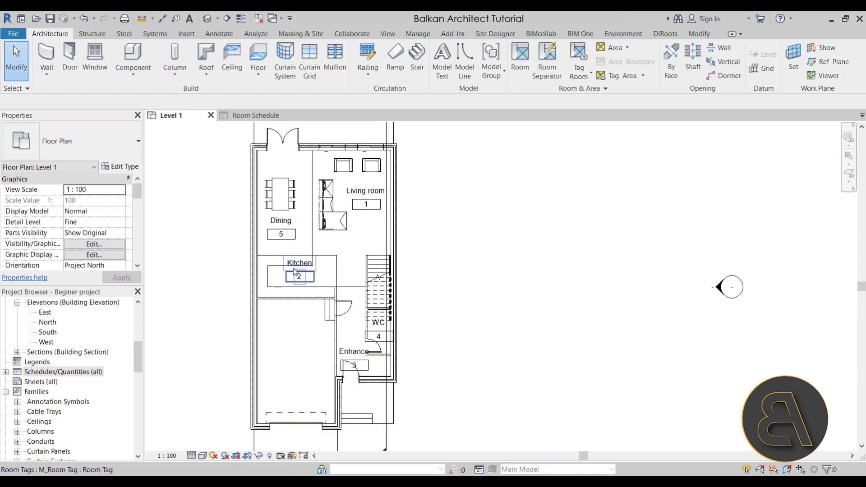
{"action": "left_click", "coordinate": [328, 259]}
{"action": "scroll", "coordinate": [316, 252], "scroll_direction": "up", "scroll_amount": 3}
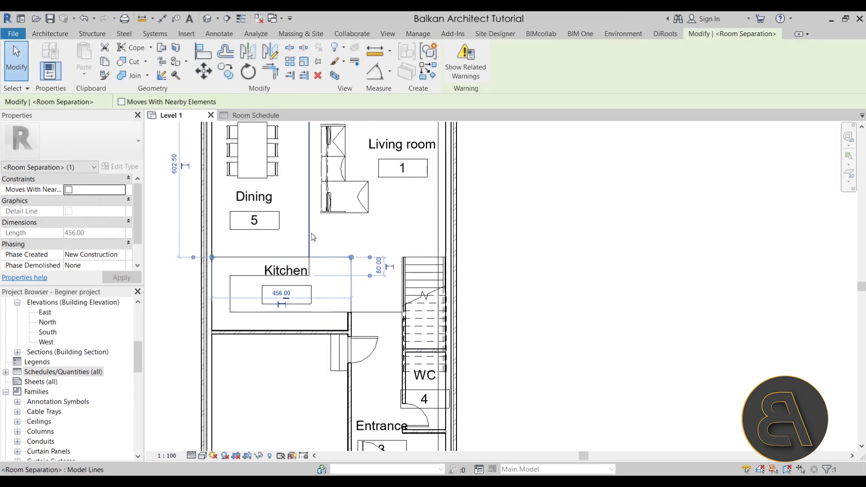
{"action": "left_click", "coordinate": [311, 234], "text": "ctrl"}
{"action": "left_click", "coordinate": [382, 313], "text": "ctrl"}
{"action": "scroll", "coordinate": [394, 253], "scroll_direction": "down", "scroll_amount": 2}
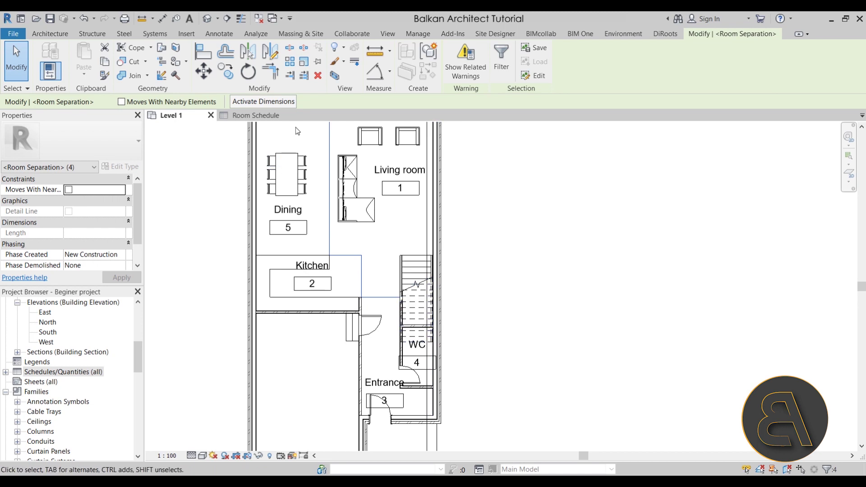
Hide the selected separation lines in the view and select the 33.940 m² Living room.
{"action": "left_click", "coordinate": [342, 49]}
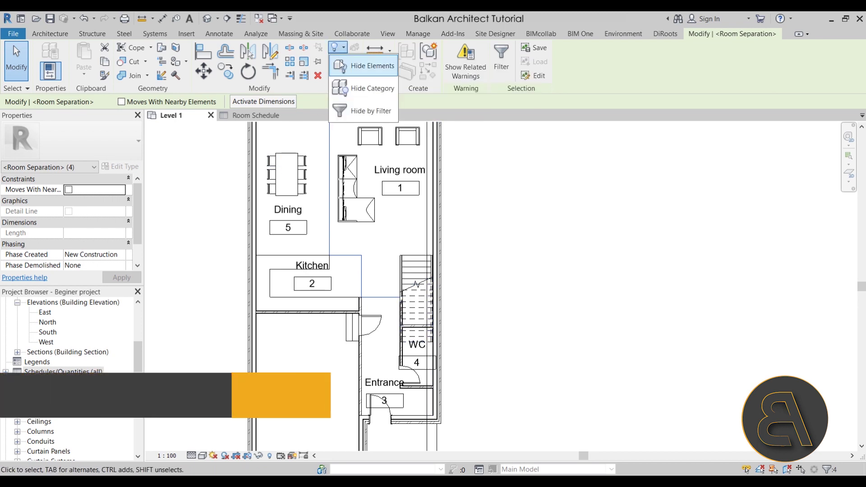
{"action": "left_click", "coordinate": [361, 66]}
{"action": "scroll", "coordinate": [522, 221], "scroll_direction": "down", "scroll_amount": 2}
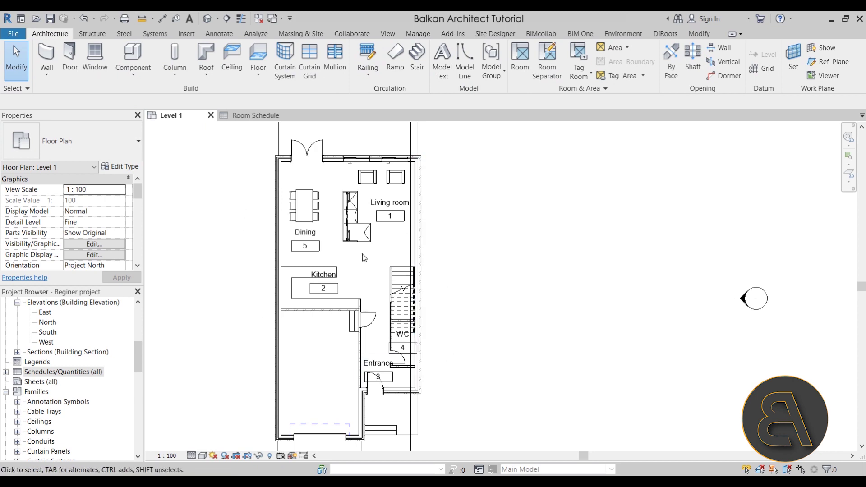
{"action": "left_click", "coordinate": [351, 254]}
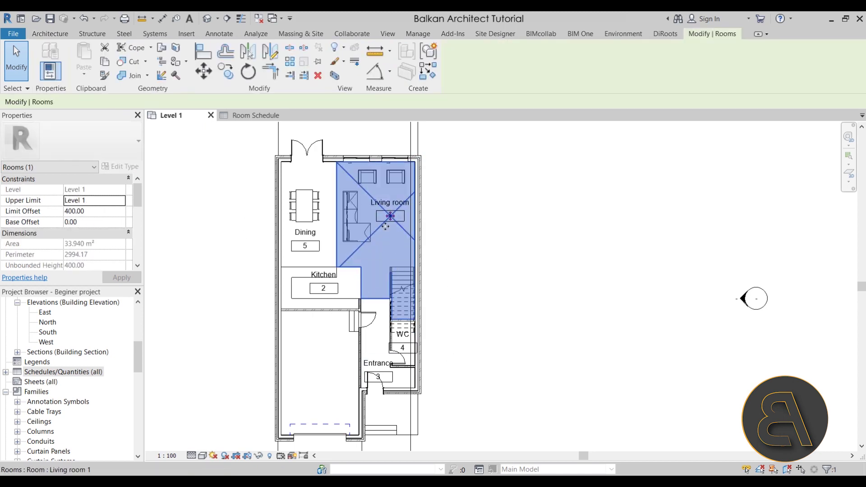
{"action": "middle_click_drag", "start_coordinate": [477, 268], "coordinate": [448, 252]}
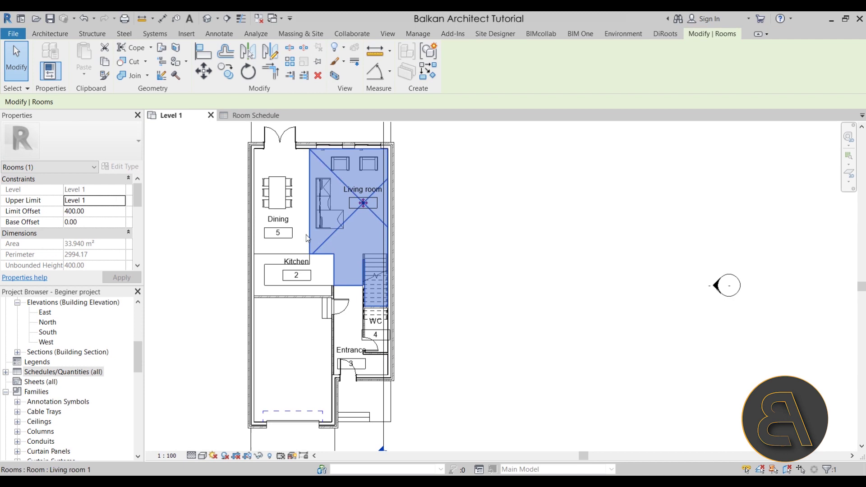
{"action": "left_click", "coordinate": [426, 309]}
{"action": "left_click", "coordinate": [375, 219]}
{"action": "left_click", "coordinate": [427, 232]}
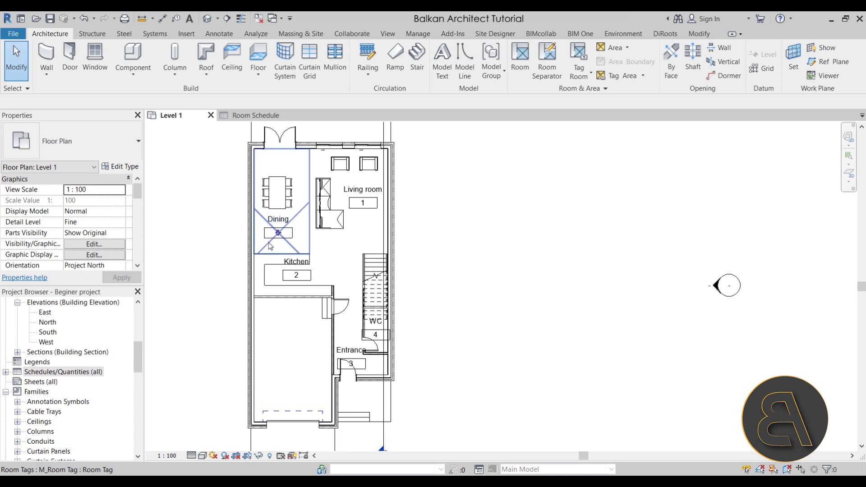
{"action": "scroll", "coordinate": [361, 202], "scroll_direction": "up", "scroll_amount": 5}
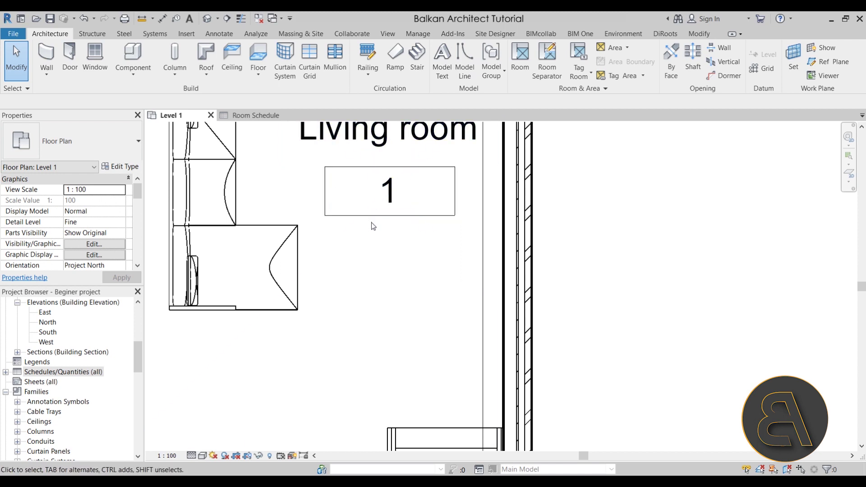
{"action": "scroll", "coordinate": [372, 223], "scroll_direction": "down", "scroll_amount": 4}
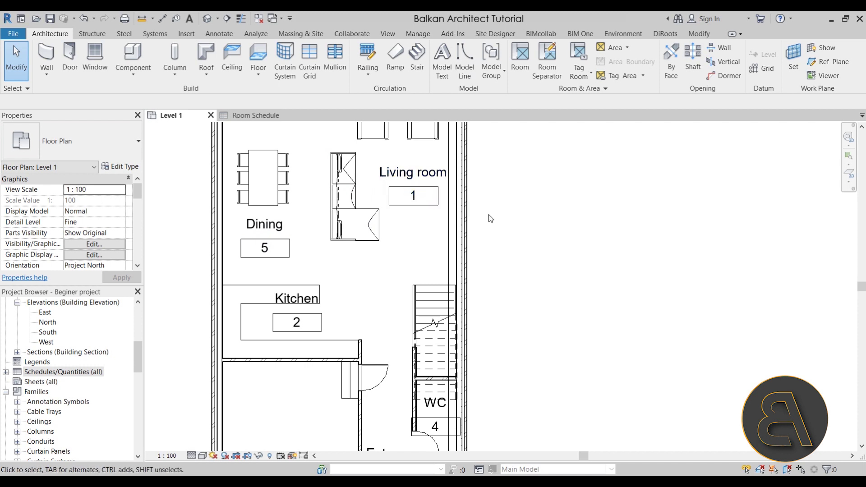
{"action": "middle_click_drag", "start_coordinate": [489, 215], "coordinate": [457, 224]}
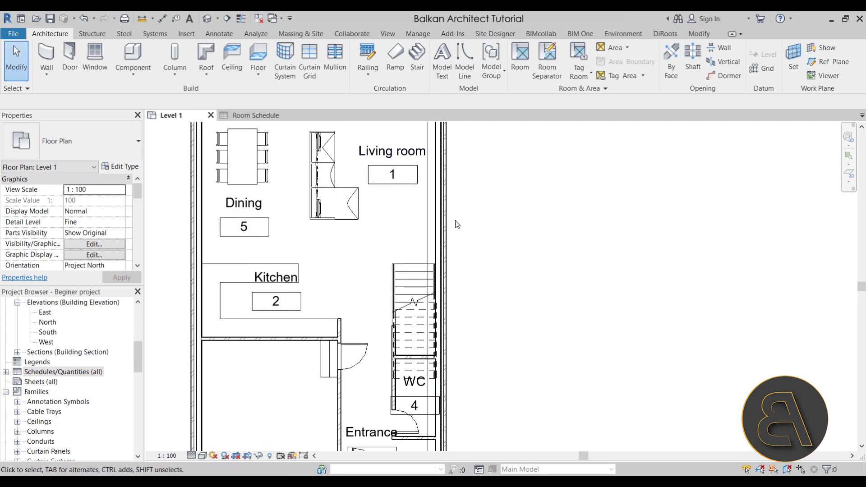
{"action": "left_click", "coordinate": [267, 224]}
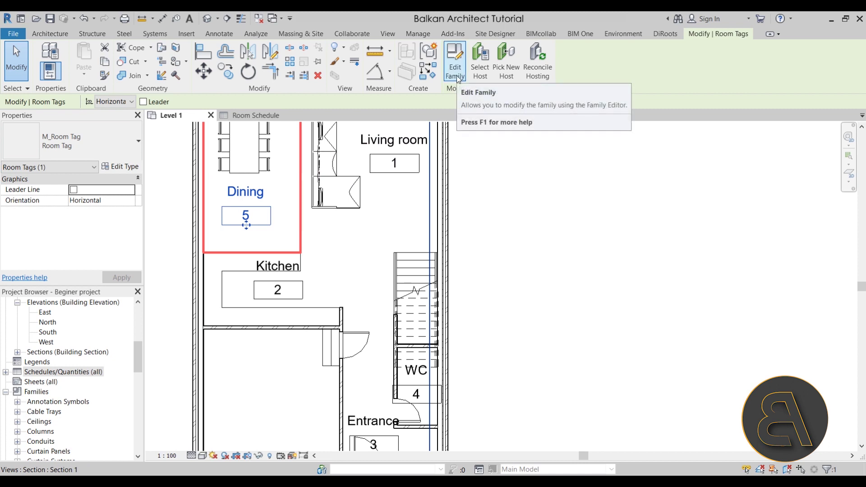
{"action": "left_click", "coordinate": [354, 244]}
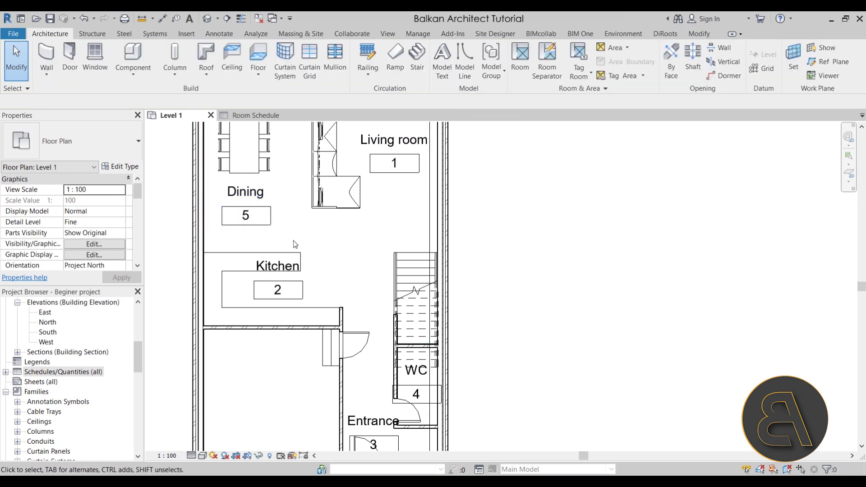
{"action": "left_click", "coordinate": [268, 228]}
{"action": "key", "text": "Escape"}
{"action": "left_click", "coordinate": [266, 237]}
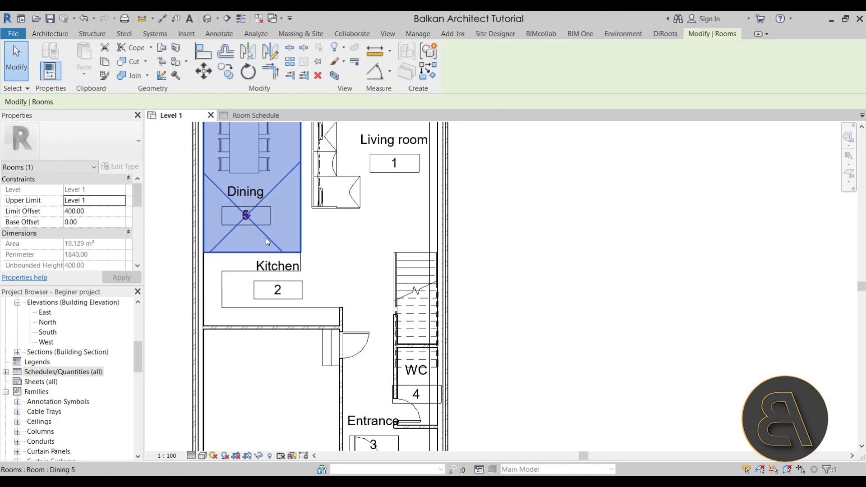
{"action": "left_click", "coordinate": [248, 217]}
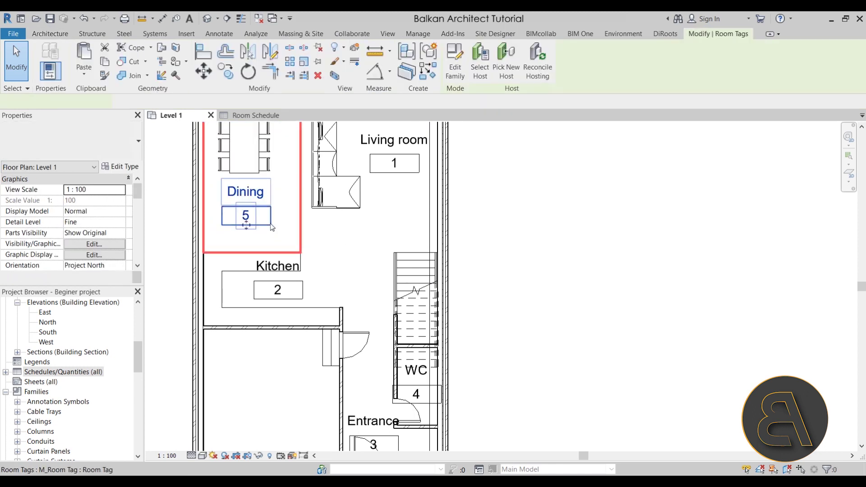
Open M_Room Tag in the Family Editor and inspect its area, Room name and 101 labels.
{"action": "left_click", "coordinate": [454, 77]}
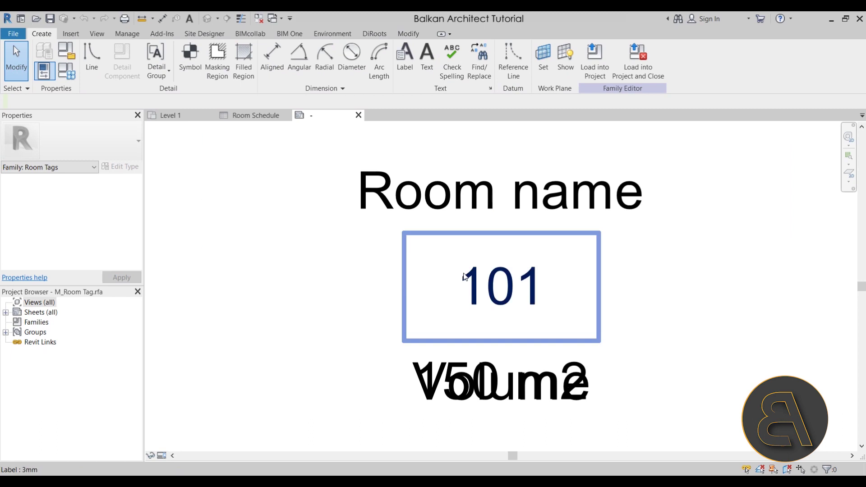
{"action": "scroll", "coordinate": [464, 277], "scroll_direction": "down", "scroll_amount": 5}
{"action": "scroll", "coordinate": [394, 236], "scroll_direction": "up", "scroll_amount": 2}
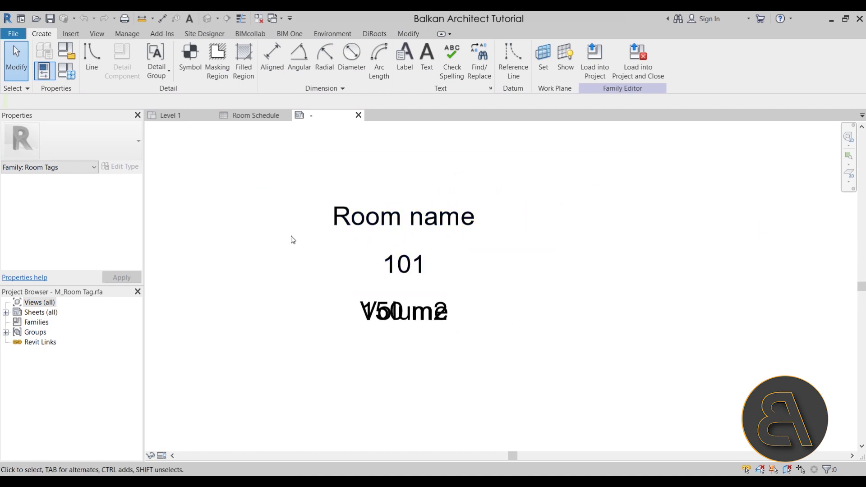
{"action": "left_click", "coordinate": [399, 311]}
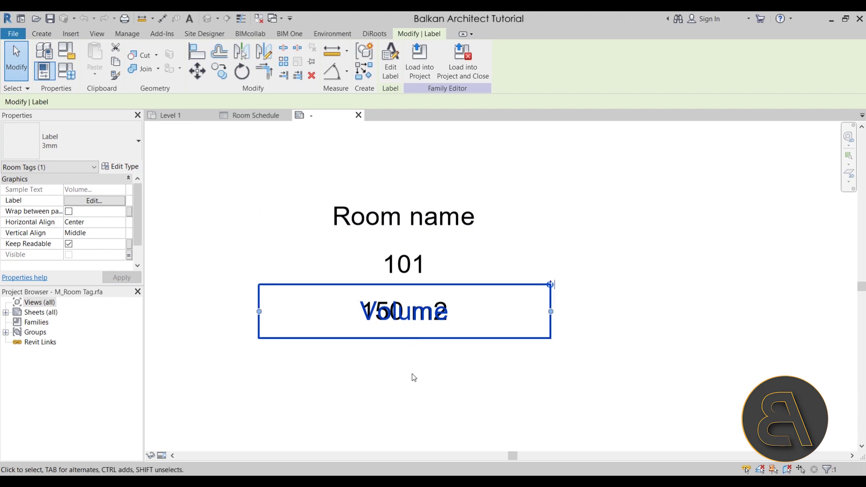
{"action": "left_click", "coordinate": [354, 221]}
{"action": "left_click", "coordinate": [412, 269]}
{"action": "scroll", "coordinate": [402, 315], "scroll_direction": "up", "scroll_amount": 5}
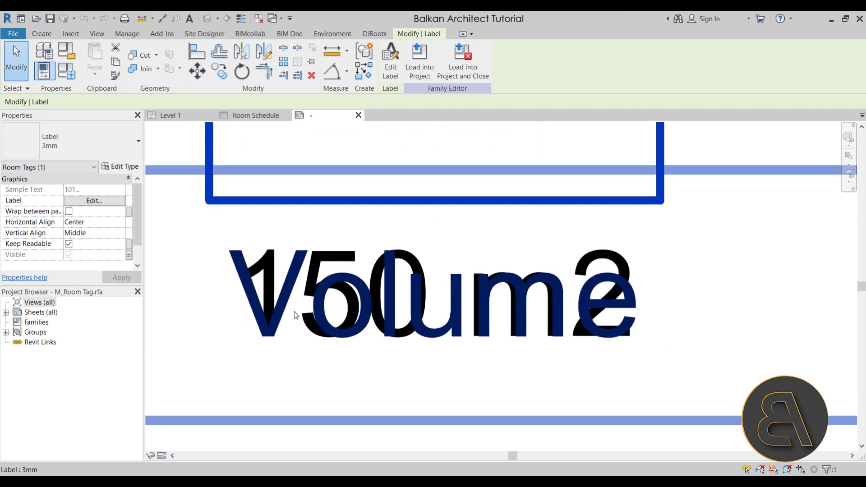
{"action": "scroll", "coordinate": [361, 311], "scroll_direction": "down", "scroll_amount": 6}
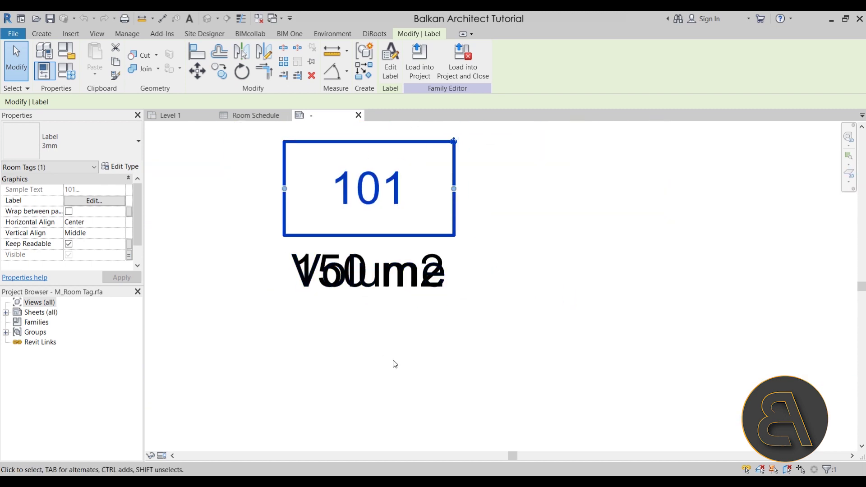
{"action": "left_click", "coordinate": [409, 349]}
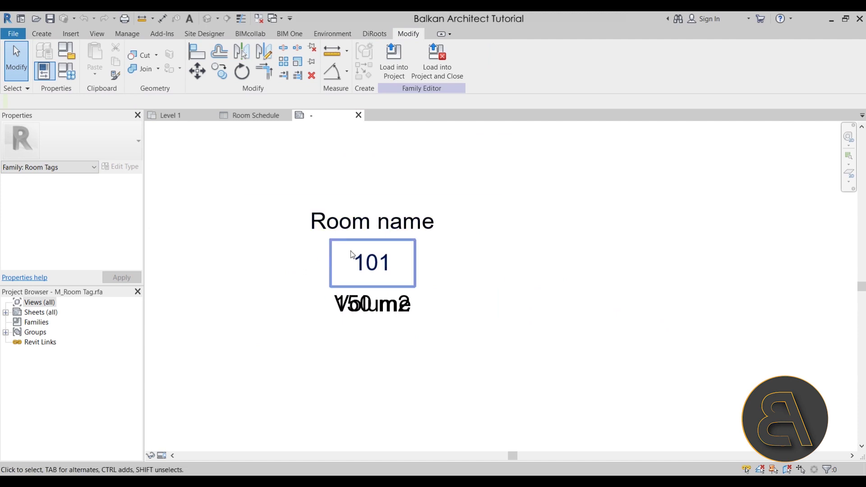
{"action": "scroll", "coordinate": [343, 253], "scroll_direction": "up", "scroll_amount": 2}
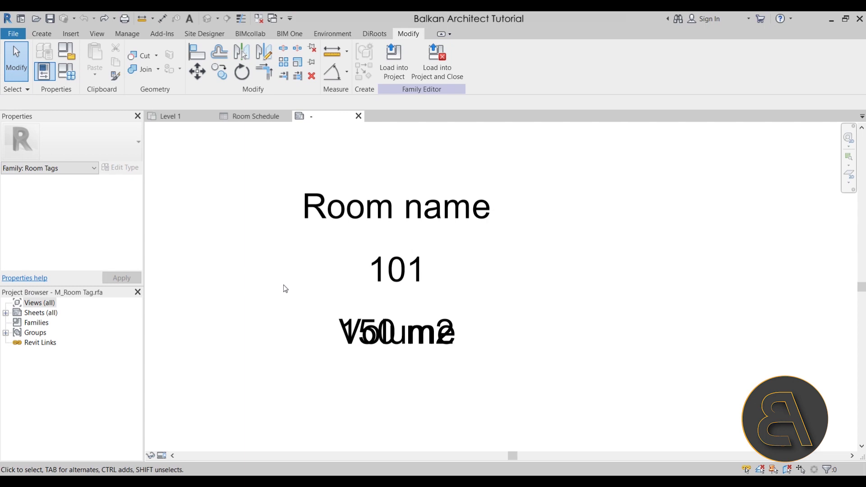
Use VG to tick Show annotation categories in this view for the tag family.
{"action": "key", "text": "v"}
{"action": "key", "text": "v"}
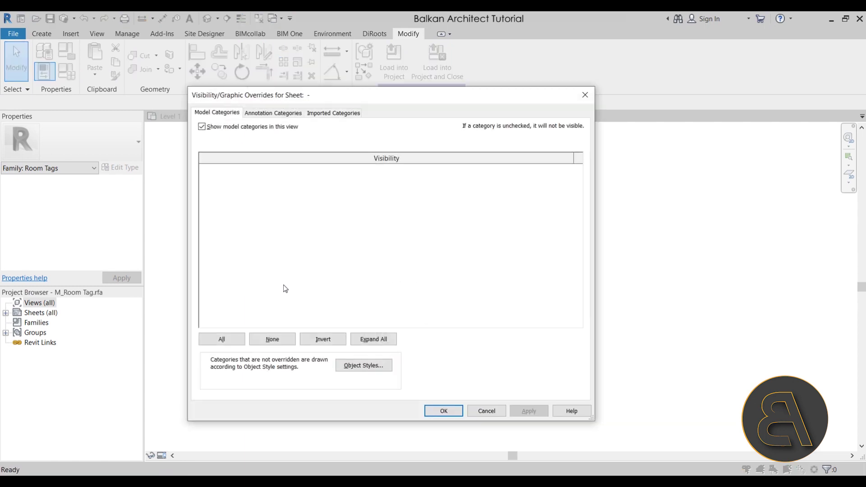
{"action": "left_click", "coordinate": [269, 115]}
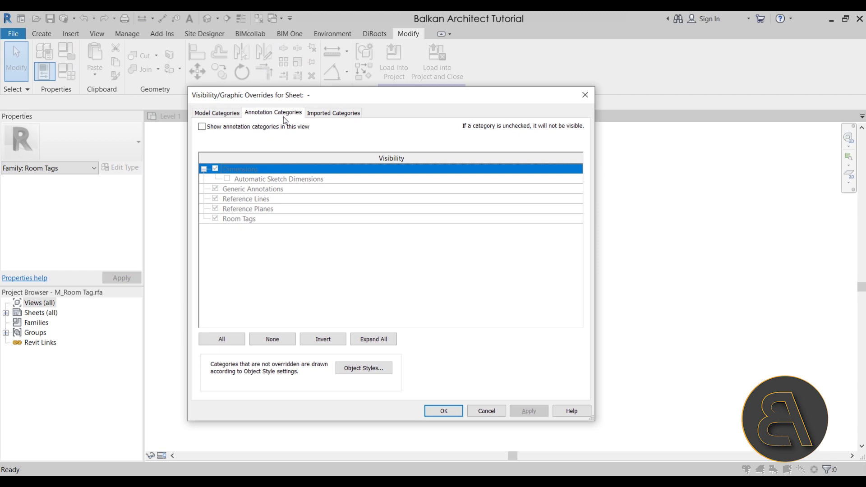
{"action": "left_click", "coordinate": [202, 128]}
{"action": "left_click", "coordinate": [530, 411]}
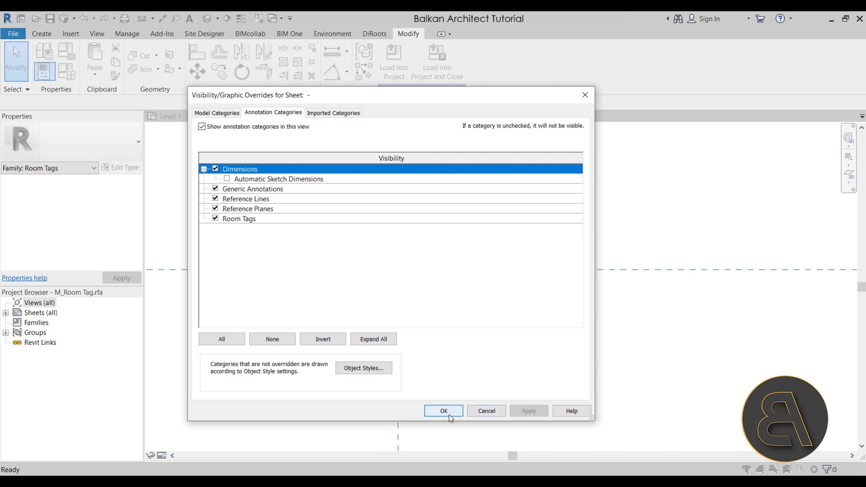
{"action": "left_click", "coordinate": [444, 411]}
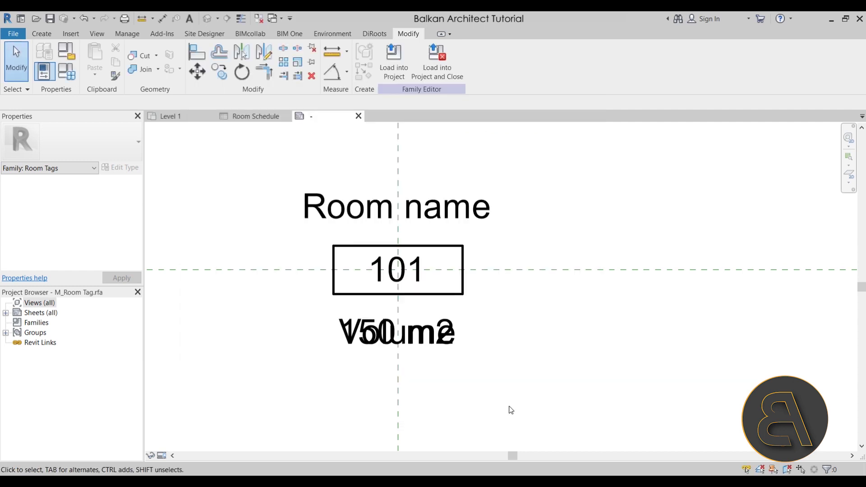
Select the horizontal reference plane, the Room name label and the four tag box lines in turn.
{"action": "left_click", "coordinate": [528, 273]}
{"action": "scroll", "coordinate": [379, 243], "scroll_direction": "down", "scroll_amount": 2}
{"action": "scroll", "coordinate": [382, 243], "scroll_direction": "up", "scroll_amount": 2}
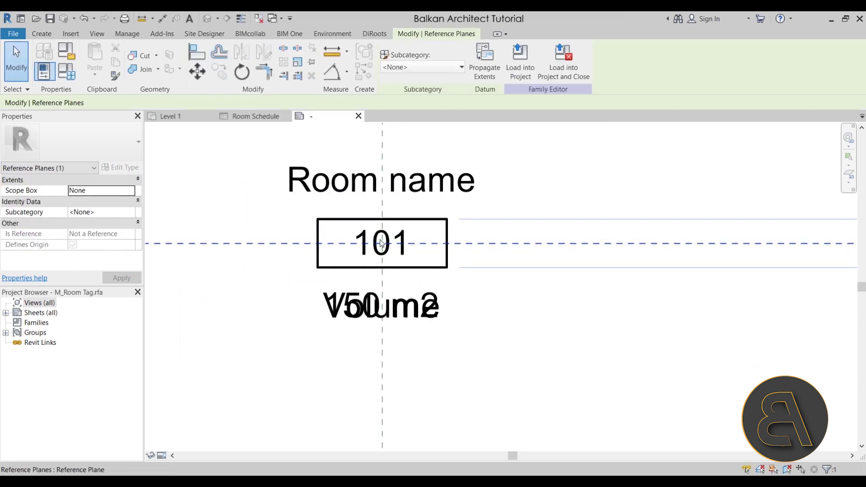
{"action": "left_click", "coordinate": [634, 203]}
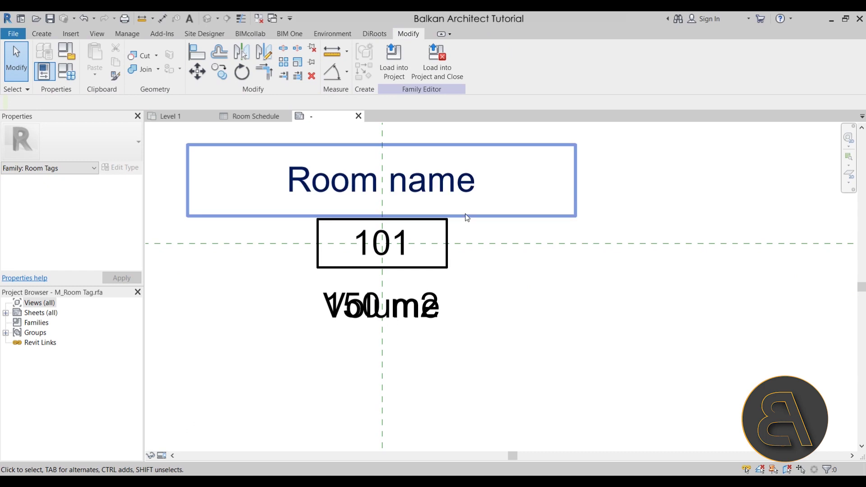
{"action": "key", "text": "Tab"}
{"action": "left_click", "coordinate": [449, 244]}
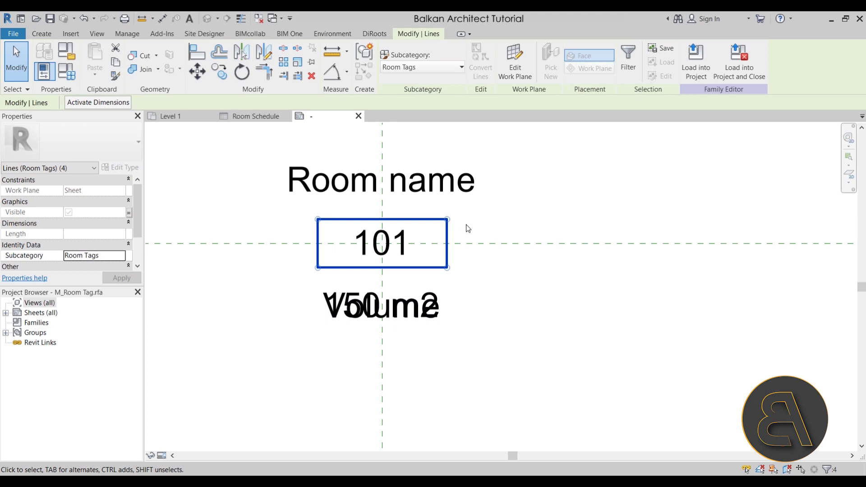
{"action": "left_click", "coordinate": [510, 223]}
{"action": "scroll", "coordinate": [377, 231], "scroll_direction": "up", "scroll_amount": 2}
{"action": "left_click", "coordinate": [479, 242]}
{"action": "key", "text": "Tab"}
{"action": "left_click", "coordinate": [470, 244]}
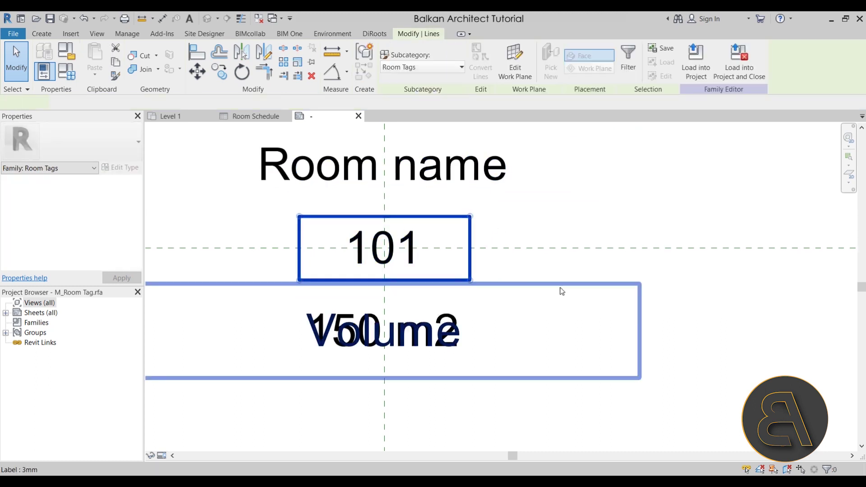
{"action": "left_click", "coordinate": [509, 275]}
Drag the tag box's right, left, top and bottom edges in close around 101.
{"action": "left_click_drag", "start_coordinate": [471, 246], "coordinate": [432, 255]}
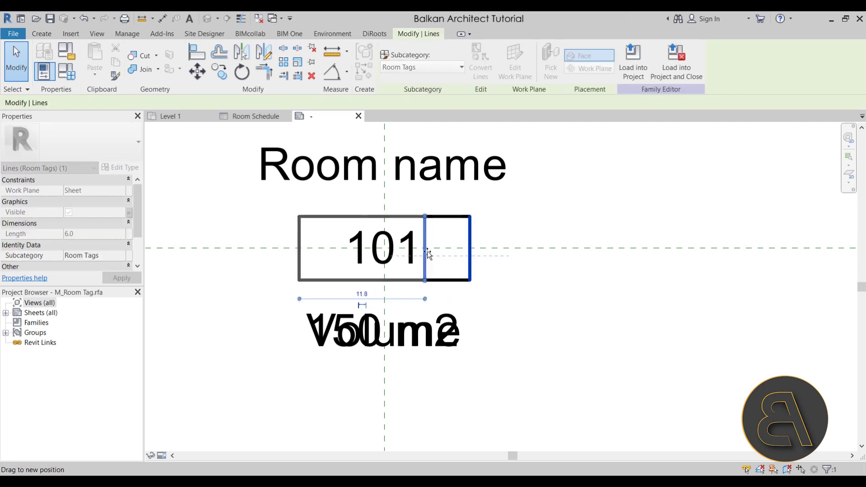
{"action": "left_click_drag", "start_coordinate": [302, 261], "coordinate": [347, 258]}
{"action": "left_click", "coordinate": [369, 216]}
{"action": "left_click_drag", "start_coordinate": [369, 216], "coordinate": [369, 229]}
{"action": "left_click", "coordinate": [363, 280]}
{"action": "left_click_drag", "start_coordinate": [364, 280], "coordinate": [364, 267]}
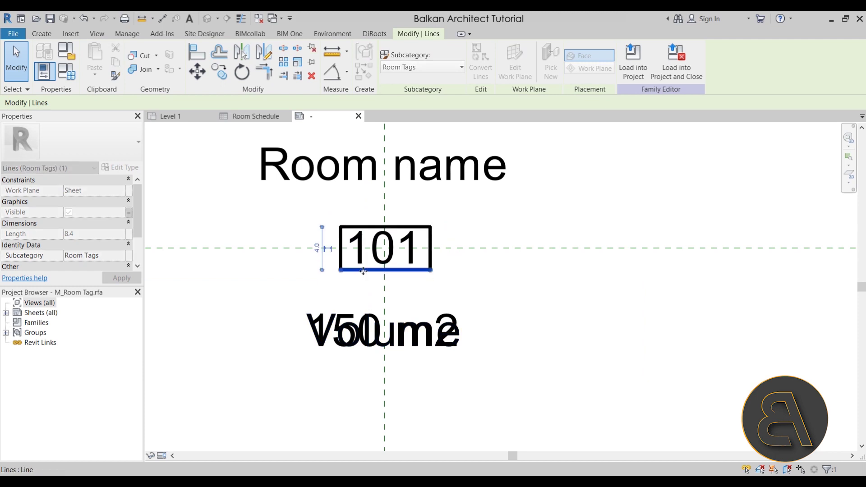
{"action": "left_click", "coordinate": [401, 200]}
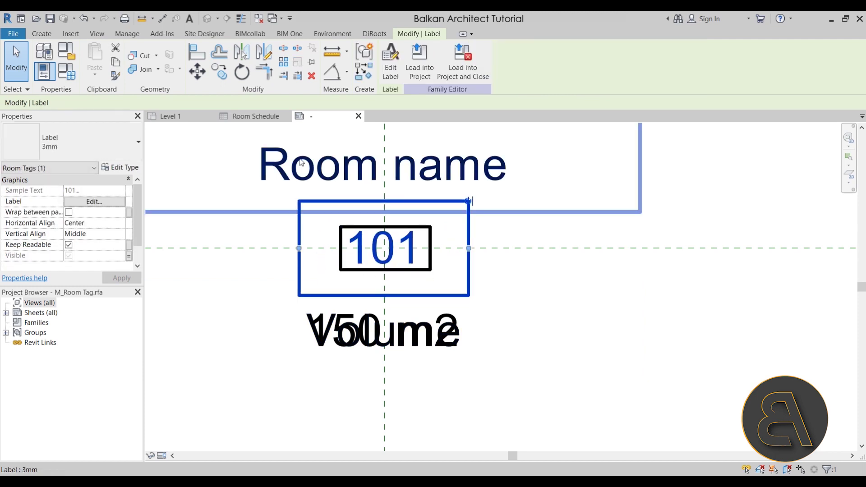
Give the 101 label type 2 mm text size and rename the type from 3mm to 2mm.
{"action": "left_click", "coordinate": [115, 160]}
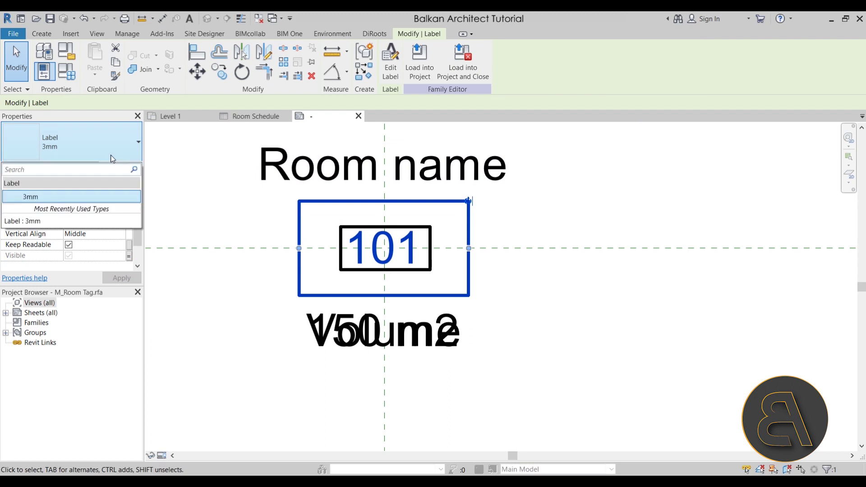
{"action": "left_click", "coordinate": [315, 152]}
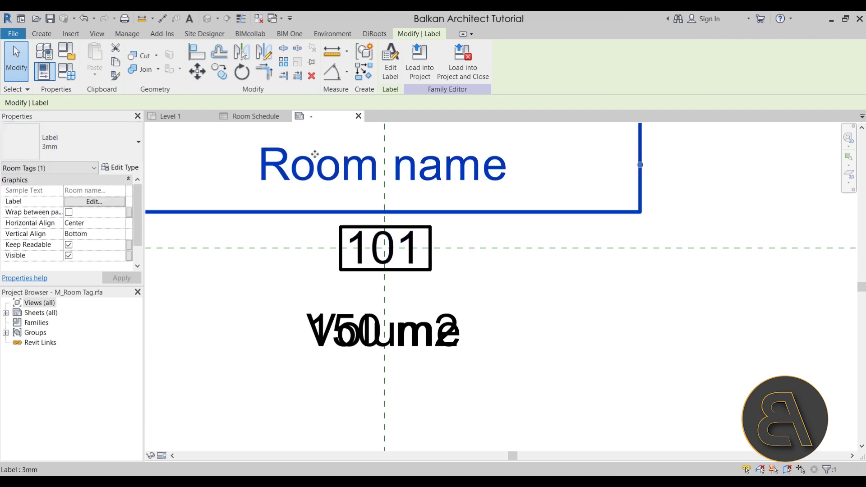
{"action": "left_click", "coordinate": [267, 305]}
{"action": "left_click", "coordinate": [384, 257]}
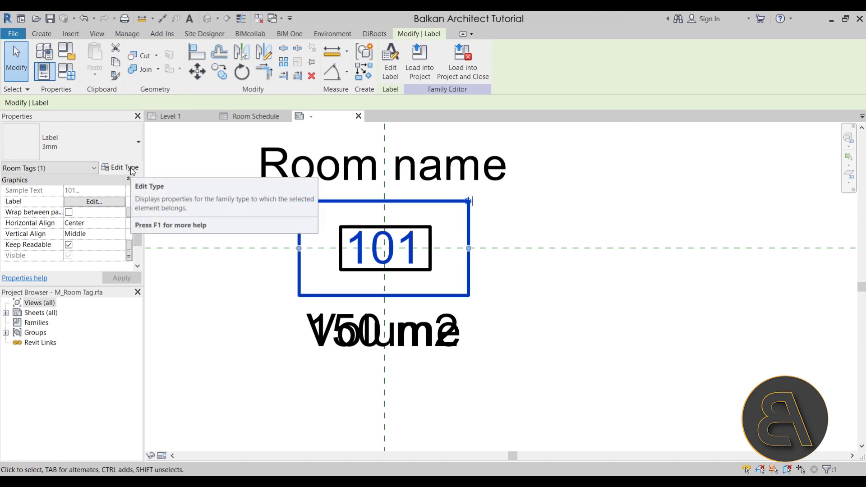
{"action": "left_click", "coordinate": [133, 169]}
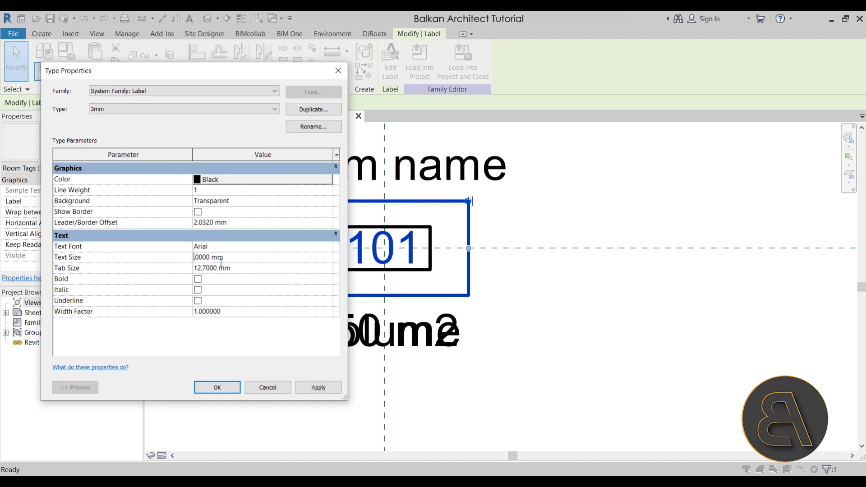
{"action": "left_click", "coordinate": [313, 128]}
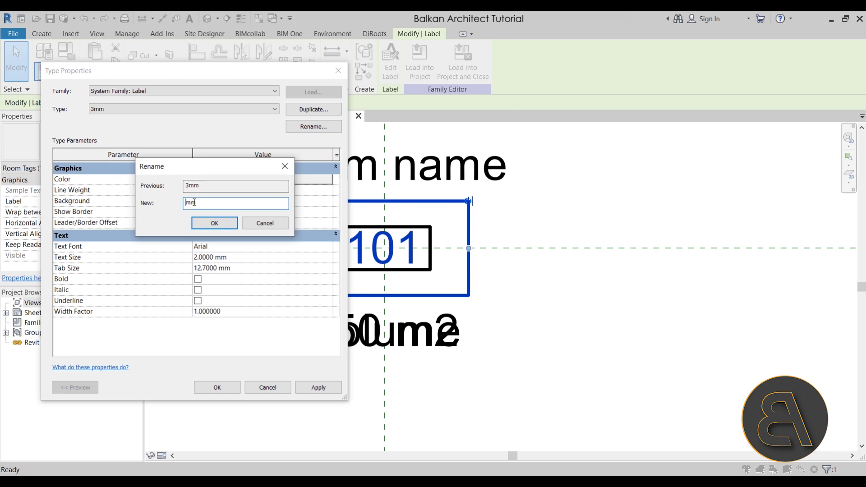
{"action": "type", "text": "2mm"}
{"action": "left_click", "coordinate": [211, 223]}
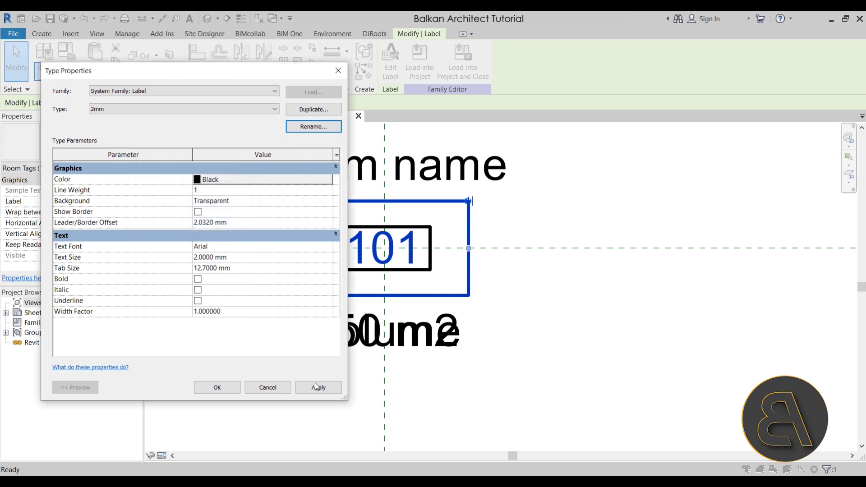
{"action": "left_click", "coordinate": [318, 387]}
{"action": "left_click", "coordinate": [217, 388]}
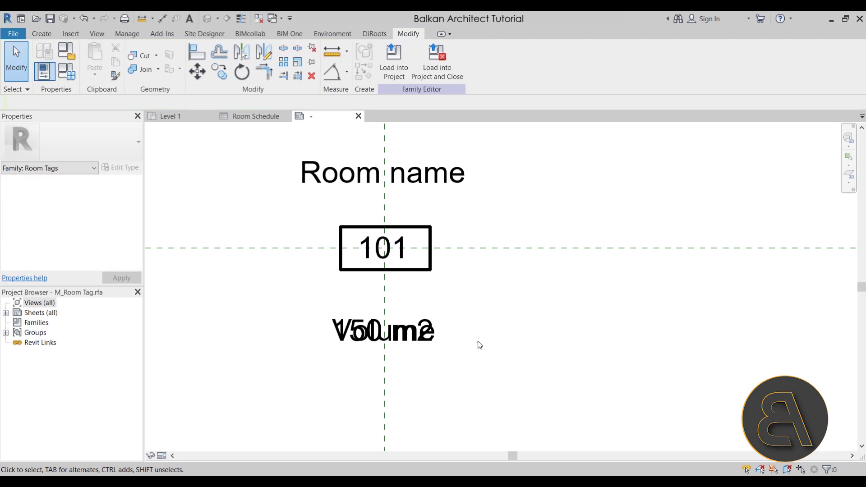
Drag the tag box's left and right edges in to fit the smaller 101 label.
{"action": "scroll", "coordinate": [409, 270], "scroll_direction": "up", "scroll_amount": 3}
{"action": "left_click", "coordinate": [389, 259]}
{"action": "left_click", "coordinate": [279, 244]}
{"action": "left_click_drag", "start_coordinate": [278, 244], "coordinate": [307, 245]}
{"action": "left_click", "coordinate": [488, 248]}
{"action": "left_click_drag", "start_coordinate": [487, 248], "coordinate": [449, 248]}
{"action": "left_click", "coordinate": [415, 179]}
{"action": "left_click", "coordinate": [450, 221]}
{"action": "mouse_move", "coordinate": [449, 221]}
{"action": "left_mouse_down"}
{"action": "mouse_move", "coordinate": [462, 221]}
{"action": "mouse_move", "coordinate": [451, 220]}
{"action": "left_mouse_up"}
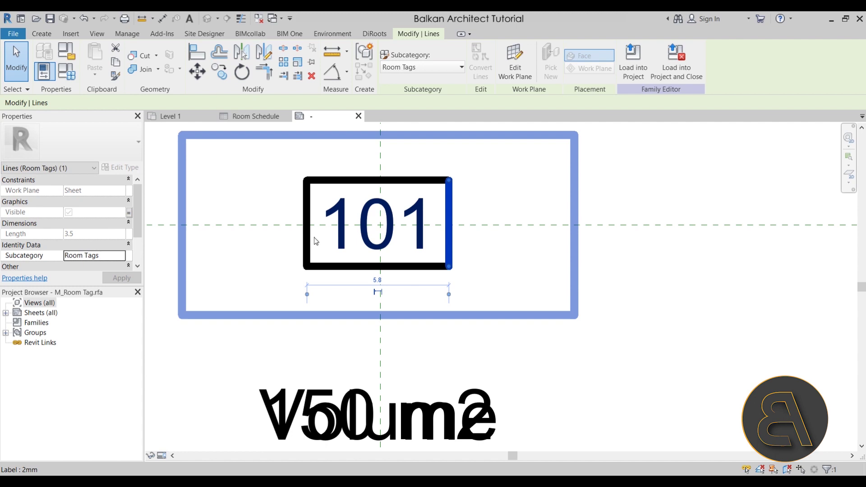
{"action": "left_click", "coordinate": [285, 262]}
Move Room name down toward the box and nudge the volume and area labels up twice.
{"action": "scroll", "coordinate": [285, 262], "scroll_direction": "down", "scroll_amount": 4}
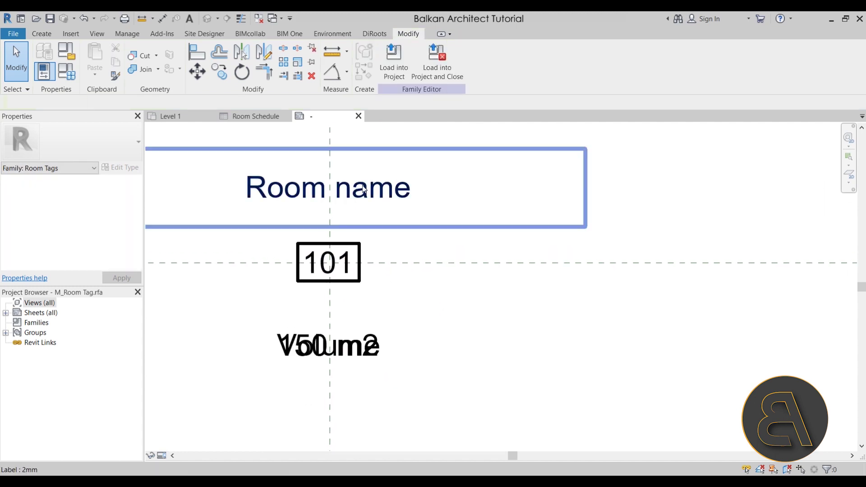
{"action": "left_click_drag", "start_coordinate": [366, 195], "coordinate": [364, 223]}
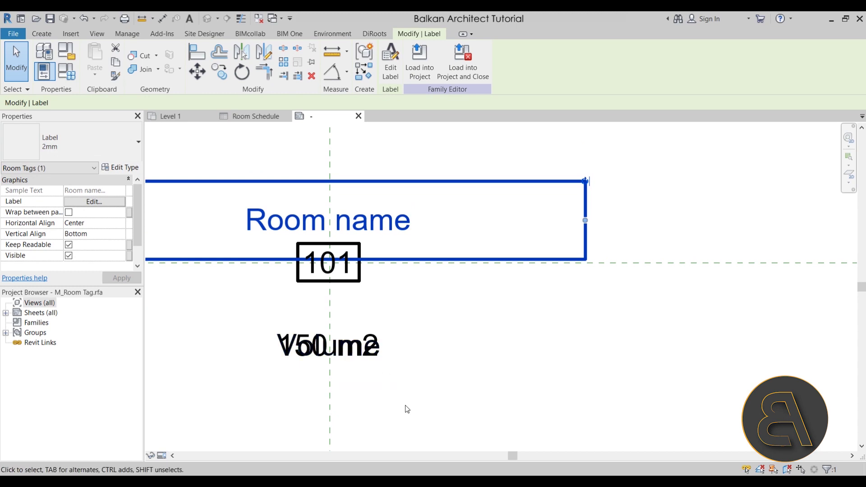
{"action": "left_click_drag", "start_coordinate": [406, 408], "coordinate": [356, 305]}
{"action": "left_click", "coordinate": [427, 376]}
{"action": "left_click_drag", "start_coordinate": [489, 422], "coordinate": [364, 340]}
{"action": "key", "text": "Up"}
{"action": "key", "text": "Up"}
{"action": "key", "text": "Up"}
{"action": "key", "text": "Up"}
{"action": "key", "text": "Up"}
{"action": "key", "text": "Up"}
{"action": "key", "text": "Up"}
{"action": "key", "text": "Up"}
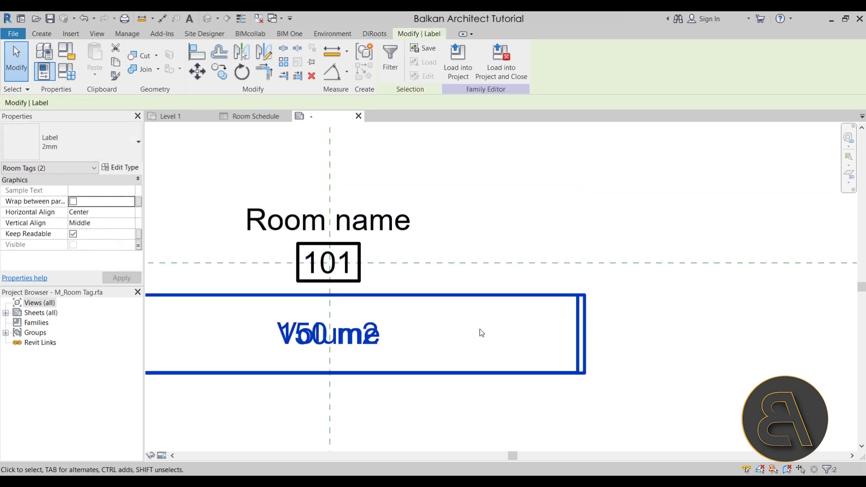
{"action": "key", "text": "Up"}
{"action": "key", "text": "Up"}
{"action": "key", "text": "Up"}
{"action": "key", "text": "Up"}
{"action": "key", "text": "Up"}
{"action": "key", "text": "Up"}
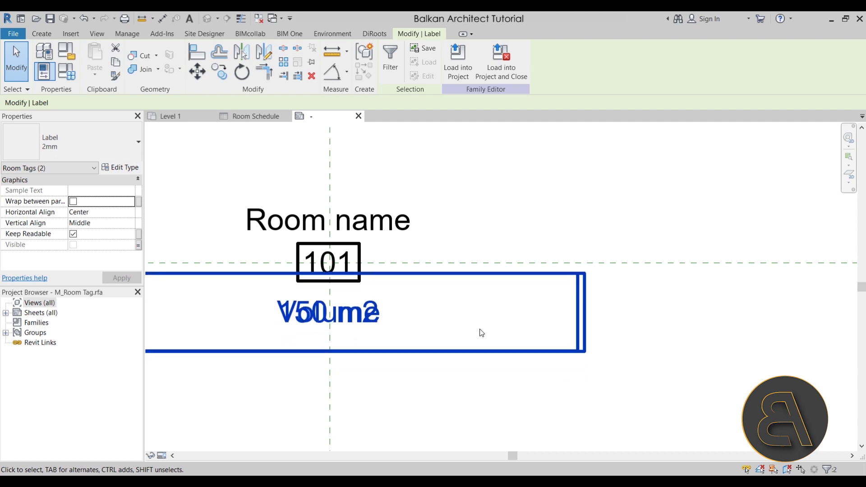
{"action": "left_click", "coordinate": [396, 208]}
{"action": "left_click", "coordinate": [432, 164]}
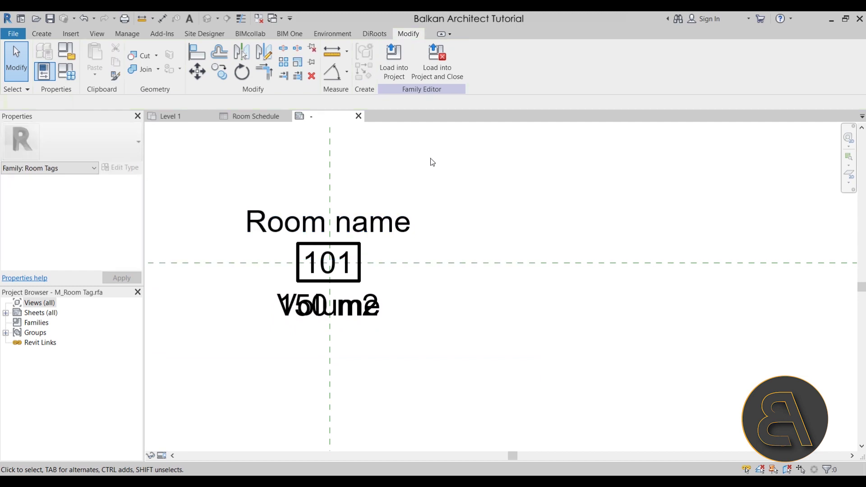
{"action": "scroll", "coordinate": [361, 261], "scroll_direction": "down", "scroll_amount": 2}
{"action": "middle_click_drag", "start_coordinate": [361, 261], "coordinate": [435, 259]}
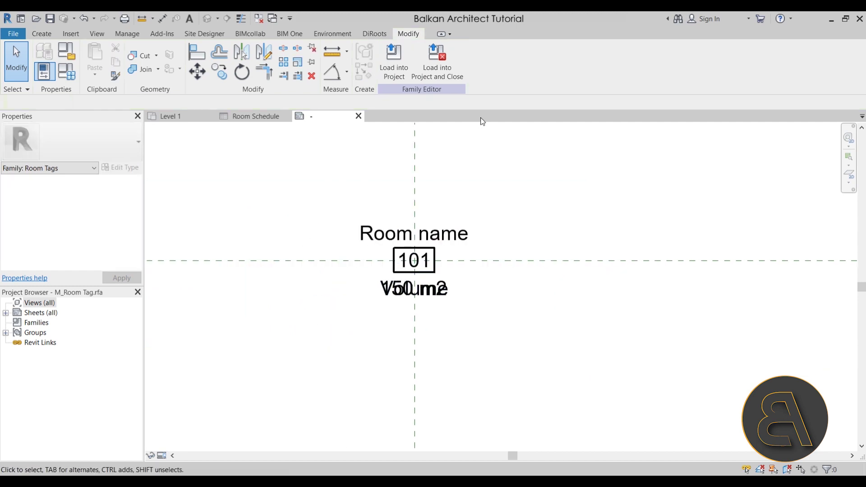
Load the tag family into the project without saving, overwriting the existing version.
{"action": "left_click", "coordinate": [399, 77]}
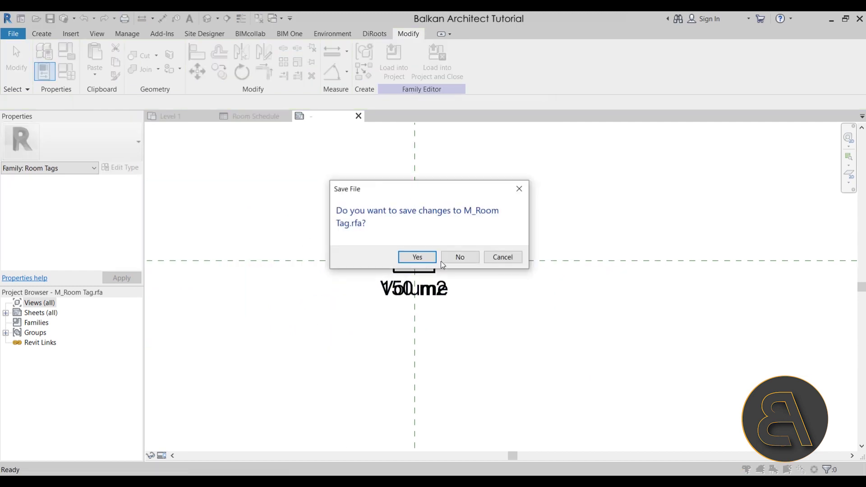
{"action": "left_click", "coordinate": [461, 258]}
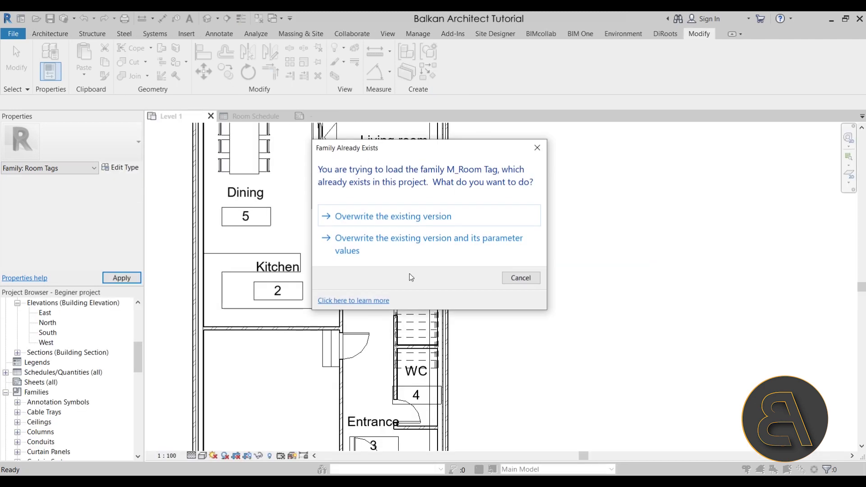
{"action": "left_click", "coordinate": [382, 218]}
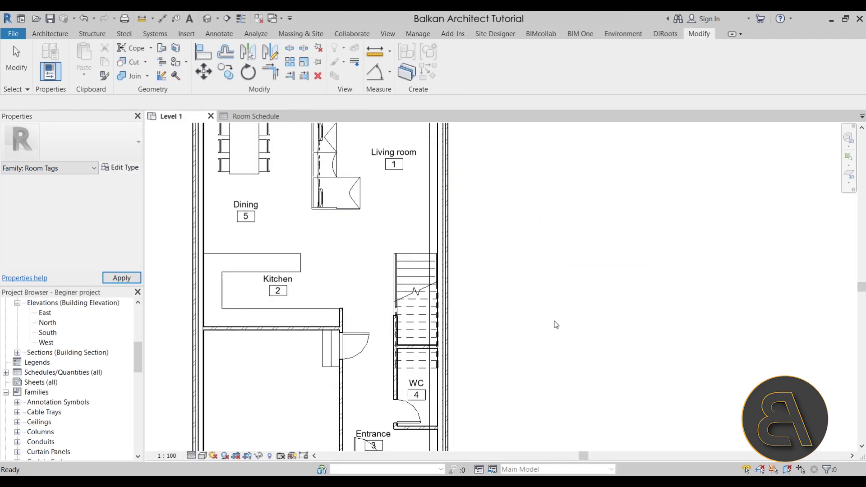
{"action": "scroll", "coordinate": [299, 250], "scroll_direction": "down", "scroll_amount": 2, "text": "ctrl"}
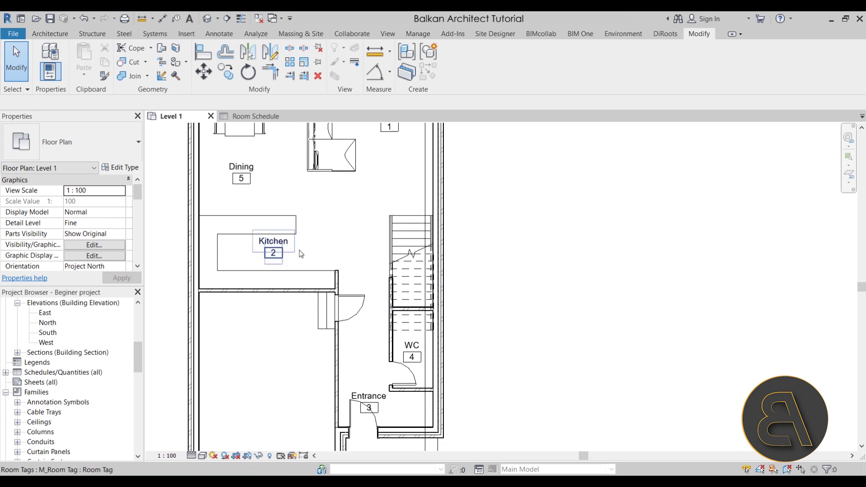
{"action": "scroll", "coordinate": [399, 349], "scroll_direction": "up", "scroll_amount": 3}
Drag the WC room tag higher within its room on the Level 1 plan.
{"action": "left_click_drag", "start_coordinate": [391, 329], "coordinate": [395, 313]}
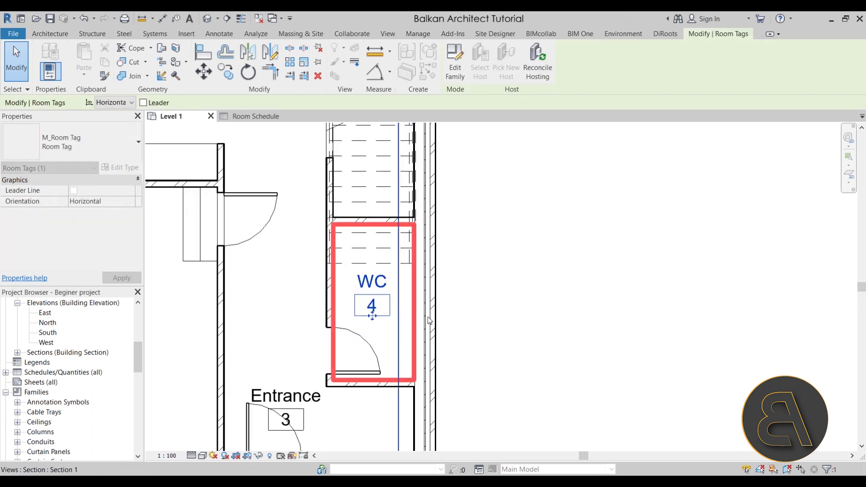
{"action": "key", "text": "Escape"}
{"action": "scroll", "coordinate": [507, 326], "scroll_direction": "down", "scroll_amount": 2}
{"action": "scroll", "coordinate": [436, 348], "scroll_direction": "up", "scroll_amount": 2}
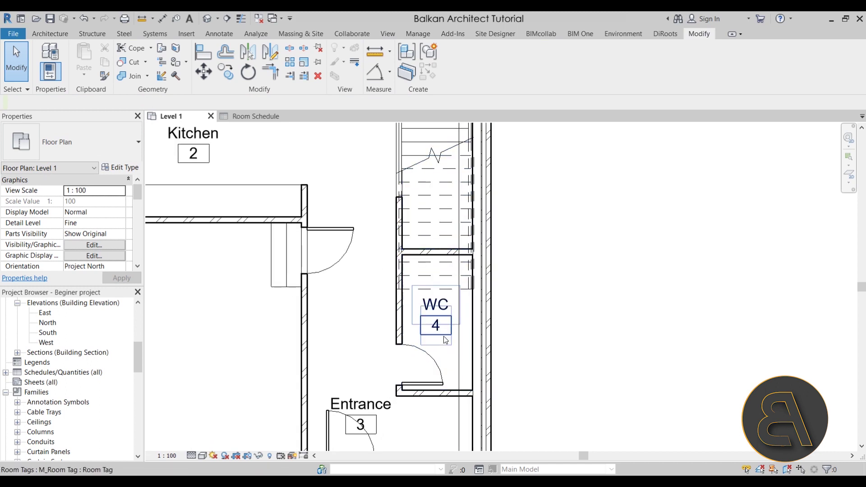
{"action": "scroll", "coordinate": [445, 340], "scroll_direction": "up", "scroll_amount": 2}
{"action": "scroll", "coordinate": [528, 339], "scroll_direction": "down", "scroll_amount": 4}
{"action": "mouse_move", "coordinate": [545, 325]}
{"action": "middle_mouse_down"}
{"action": "mouse_move", "coordinate": [541, 316]}
{"action": "mouse_move", "coordinate": [558, 323]}
{"action": "middle_mouse_up"}
{"action": "scroll", "coordinate": [539, 325], "scroll_direction": "down", "scroll_amount": 1}
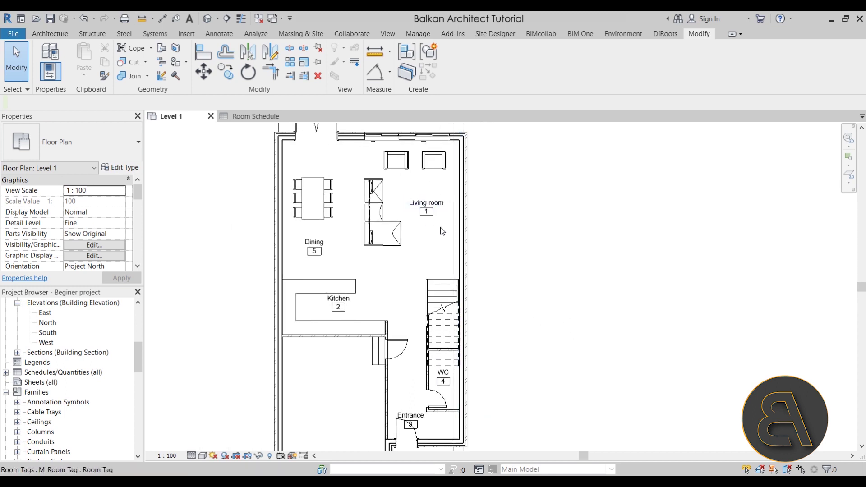
Tick Show Area in the room tag type so tags show areas like Living room 34 m².
{"action": "scroll", "coordinate": [325, 253], "scroll_direction": "up", "scroll_amount": 2}
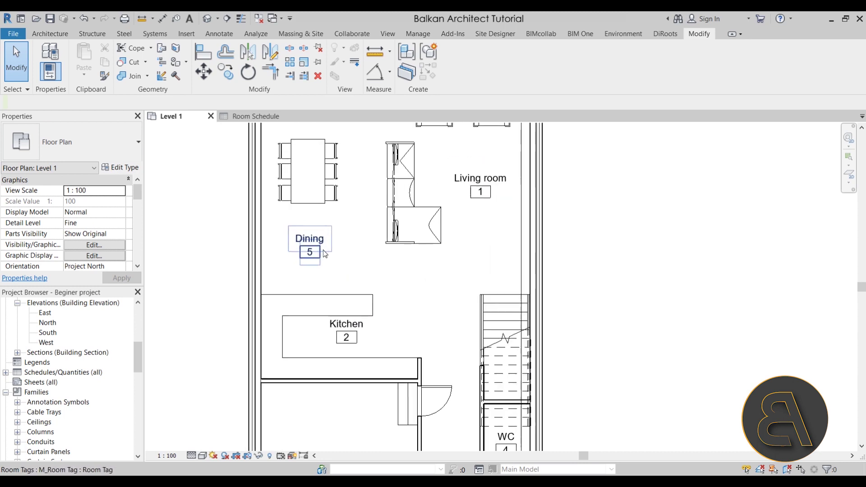
{"action": "left_click", "coordinate": [323, 250]}
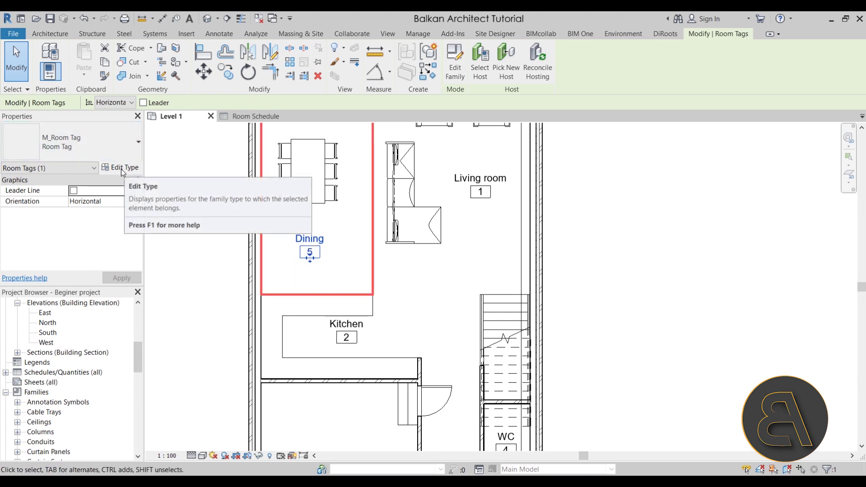
{"action": "left_click", "coordinate": [467, 273]}
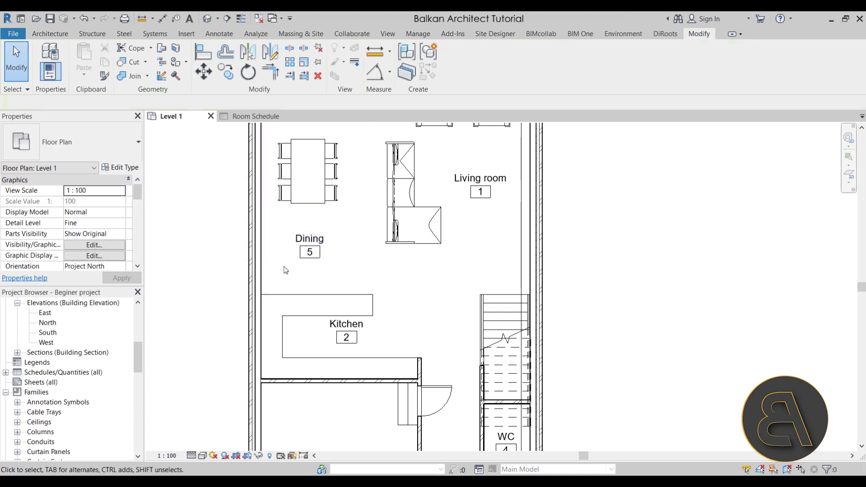
{"action": "left_click", "coordinate": [298, 260]}
{"action": "left_click", "coordinate": [115, 169]}
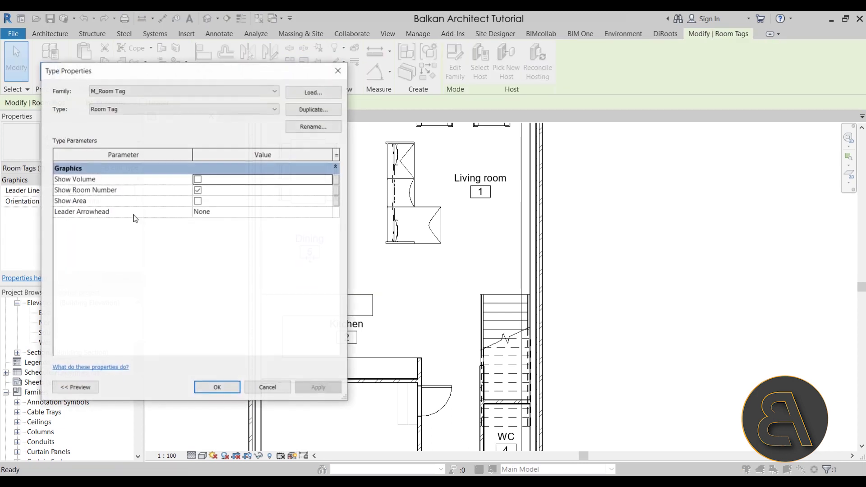
{"action": "left_click", "coordinate": [198, 201]}
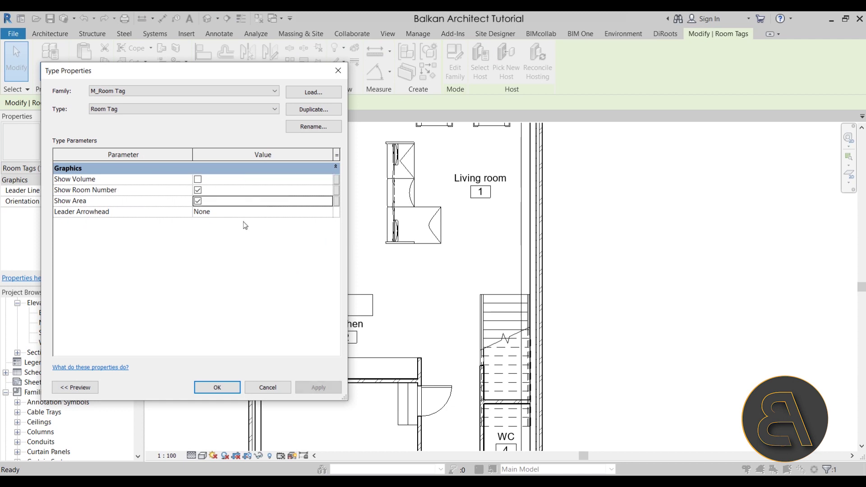
{"action": "left_click", "coordinate": [317, 387]}
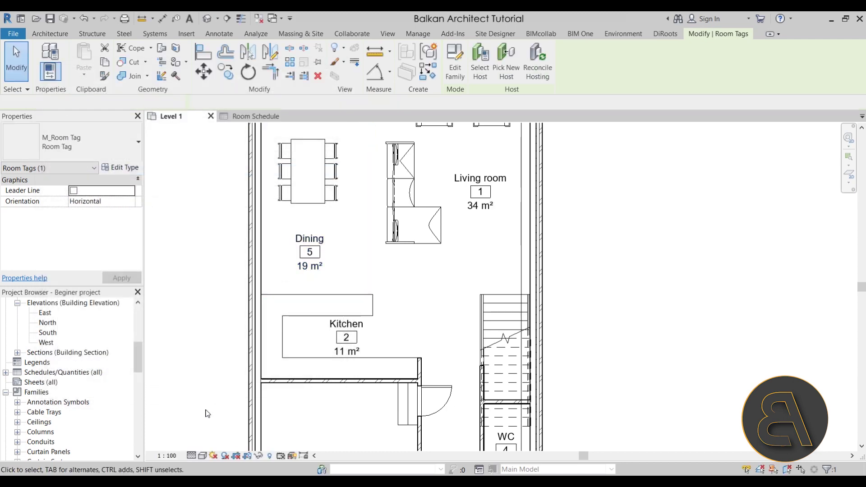
{"action": "left_click", "coordinate": [230, 388]}
{"action": "left_click", "coordinate": [204, 412]}
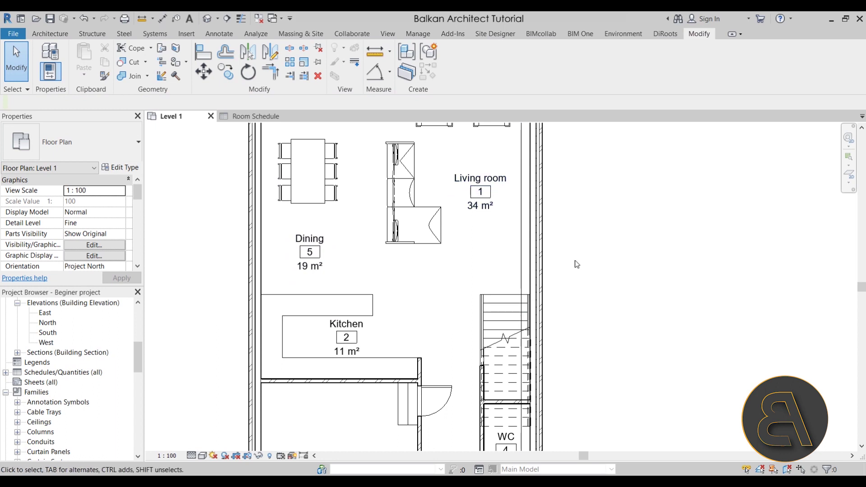
Zoom and pan until the full Level 1 plan, including Kitchen, WC and Entrance, is visible.
{"action": "scroll", "coordinate": [582, 244], "scroll_direction": "down", "scroll_amount": 2}
{"action": "scroll", "coordinate": [522, 341], "scroll_direction": "up", "scroll_amount": 4}
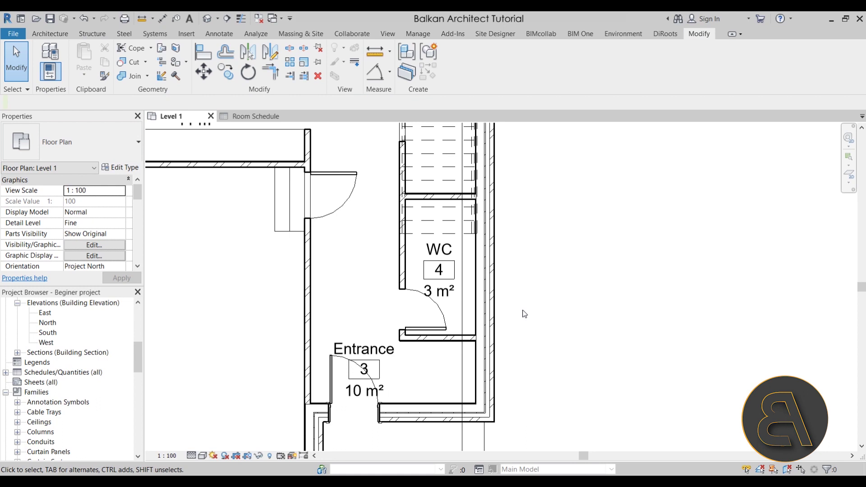
{"action": "scroll", "coordinate": [524, 294], "scroll_direction": "down", "scroll_amount": 5}
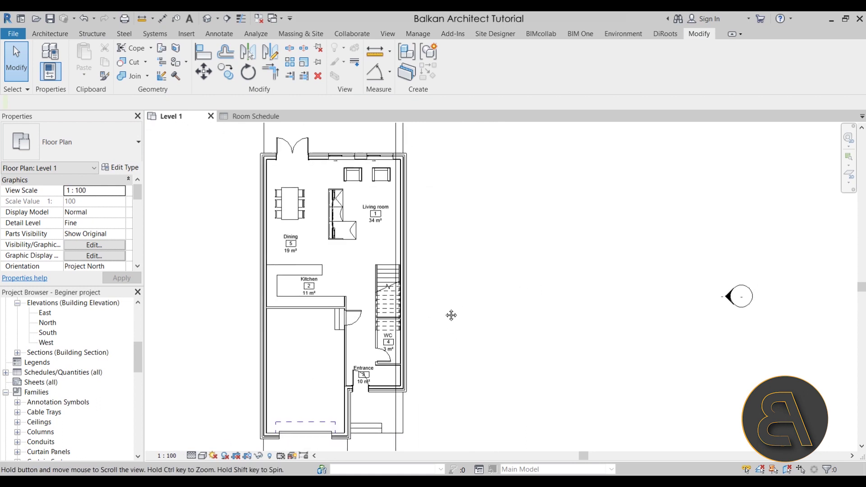
{"action": "middle_click_drag", "start_coordinate": [442, 289], "coordinate": [440, 263]}
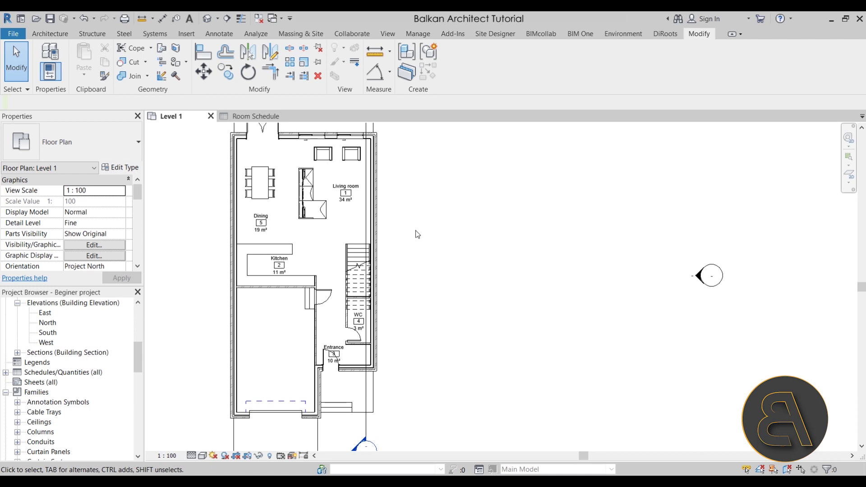
{"action": "left_click", "coordinate": [51, 34]}
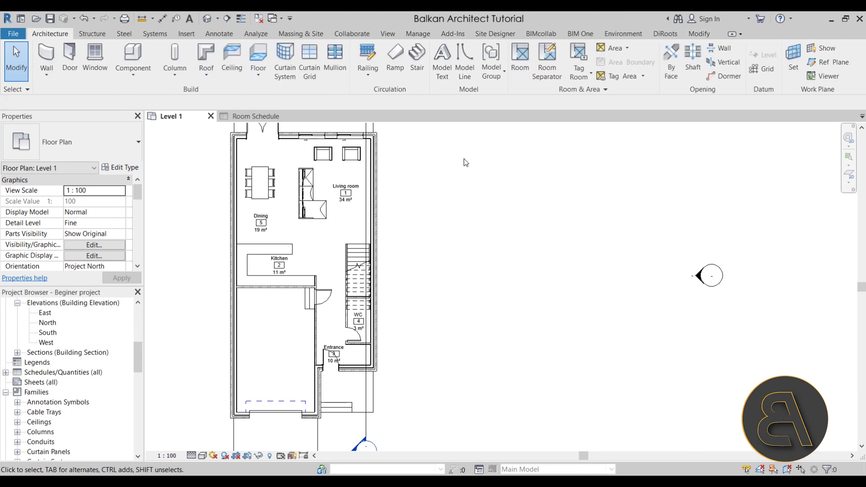
{"action": "middle_click_drag", "start_coordinate": [475, 220], "coordinate": [463, 218]}
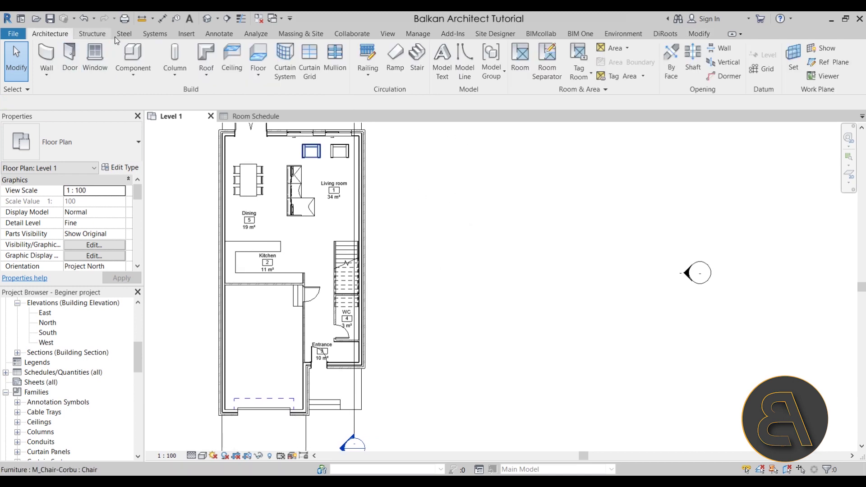
{"action": "left_click", "coordinate": [220, 35]}
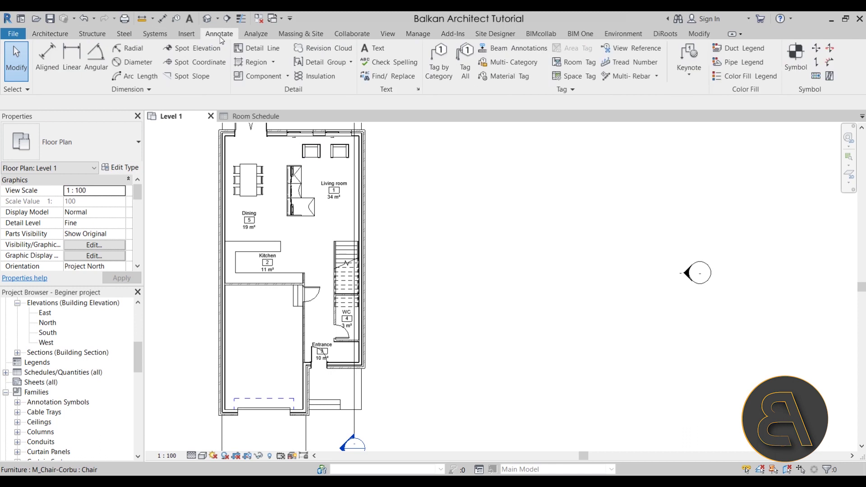
Place a Color Fill Legend right of the plan with Space Type Rooms and Color Scheme Name.
{"action": "left_click", "coordinate": [733, 76]}
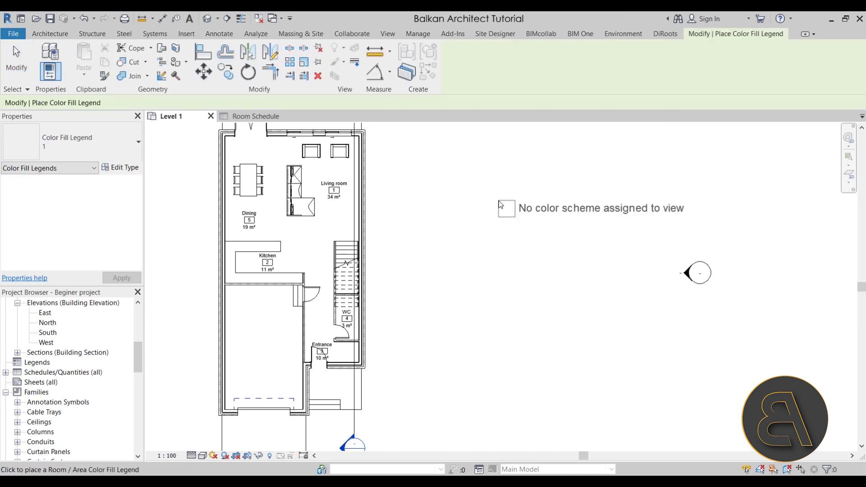
{"action": "left_click", "coordinate": [411, 198]}
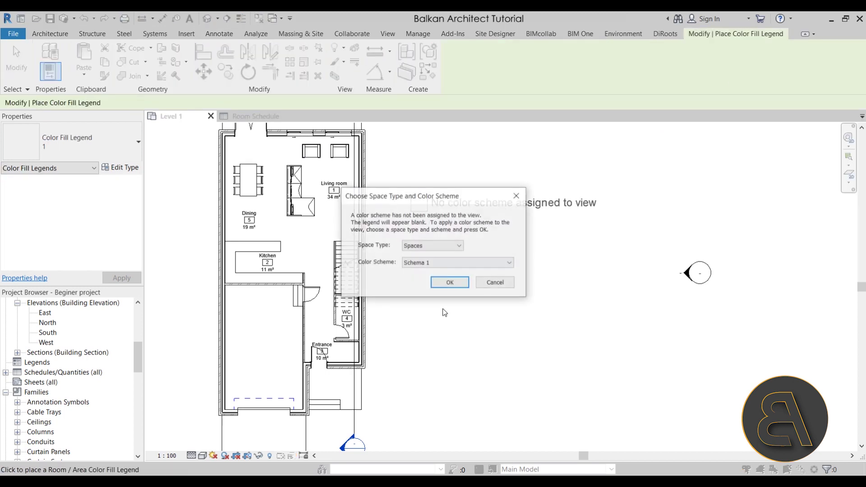
{"action": "left_click", "coordinate": [408, 246]}
{"action": "left_click", "coordinate": [412, 265]}
{"action": "left_click", "coordinate": [412, 264]}
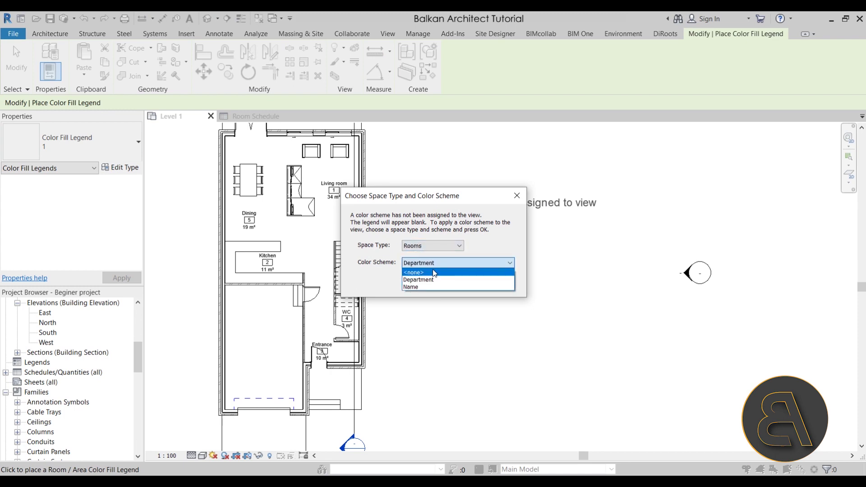
{"action": "left_click", "coordinate": [415, 288]}
{"action": "left_click", "coordinate": [446, 284]}
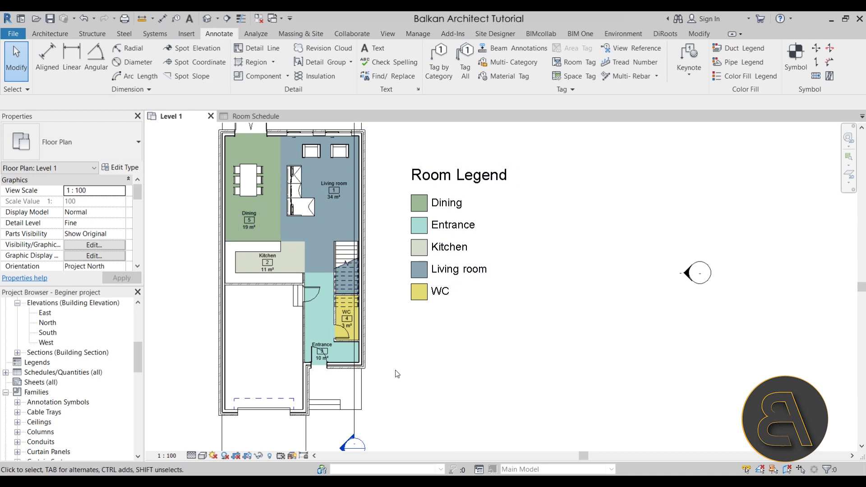
{"action": "middle_click_drag", "start_coordinate": [405, 325], "coordinate": [428, 349]}
{"action": "left_click", "coordinate": [454, 226]}
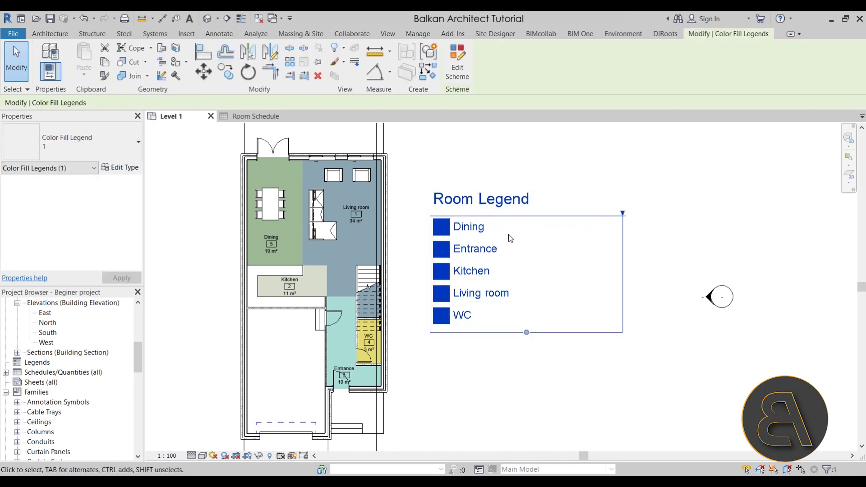
{"action": "left_click", "coordinate": [457, 77]}
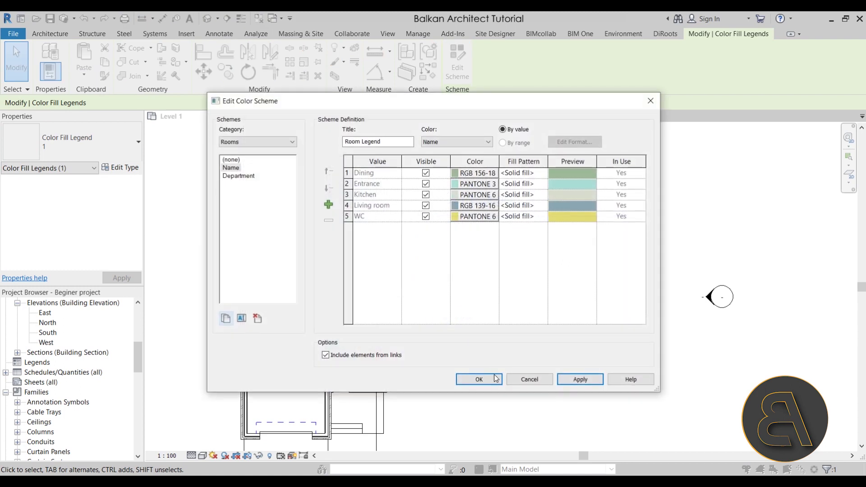
{"action": "left_click", "coordinate": [479, 380]}
{"action": "left_click", "coordinate": [511, 389]}
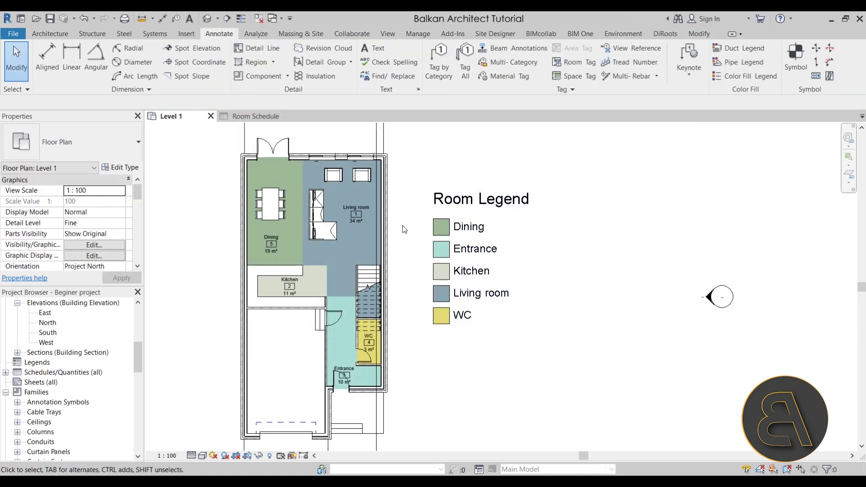
{"action": "left_click", "coordinate": [437, 325]}
{"action": "left_click", "coordinate": [407, 316]}
{"action": "scroll", "coordinate": [345, 320], "scroll_direction": "up", "scroll_amount": 4}
{"action": "middle_click_drag", "start_coordinate": [359, 283], "coordinate": [351, 298]}
{"action": "scroll", "coordinate": [351, 298], "scroll_direction": "down", "scroll_amount": 4}
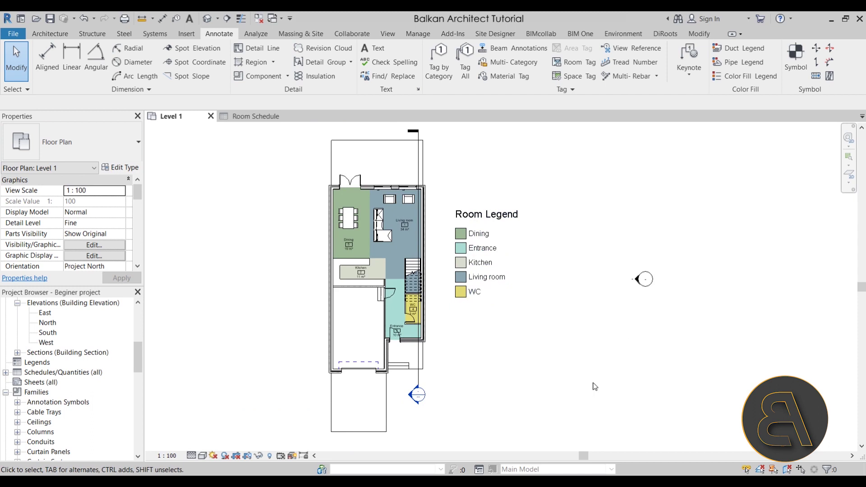
{"action": "middle_click_drag", "start_coordinate": [559, 383], "coordinate": [519, 382]}
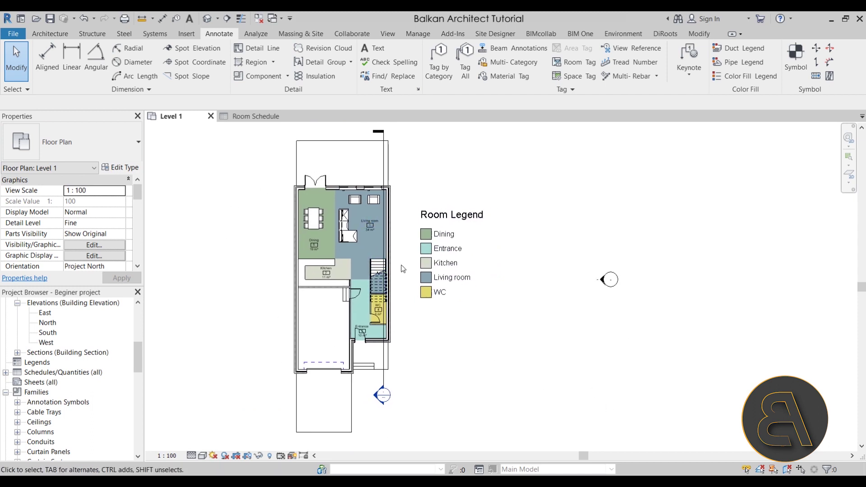
{"action": "scroll", "coordinate": [387, 240], "scroll_direction": "up", "scroll_amount": 2}
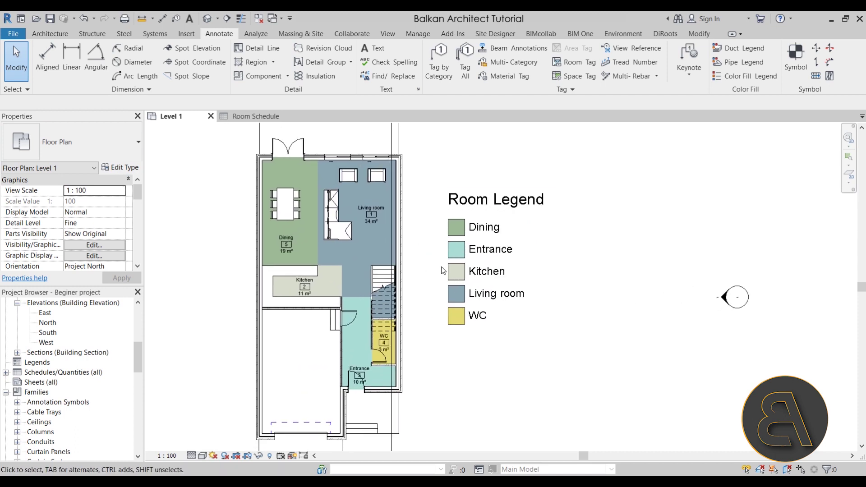
{"action": "left_click", "coordinate": [506, 211]}
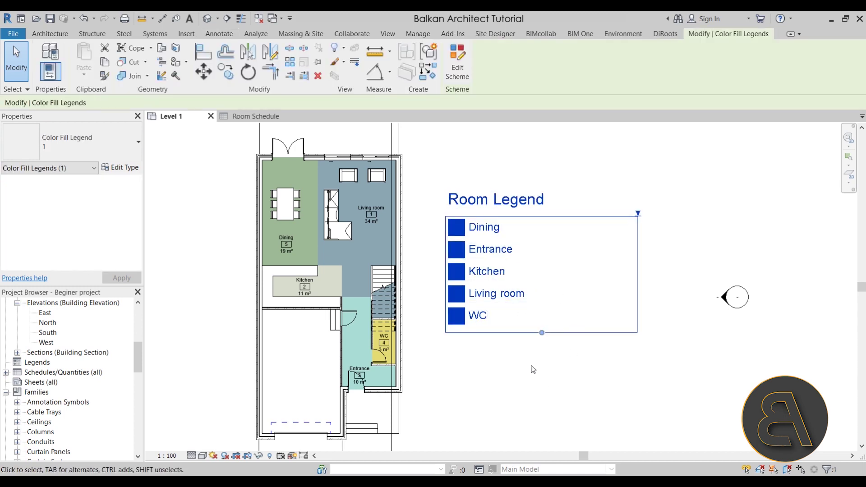
Delete the Room Legend from the Level 1 plan.
{"action": "key", "text": "Delete"}
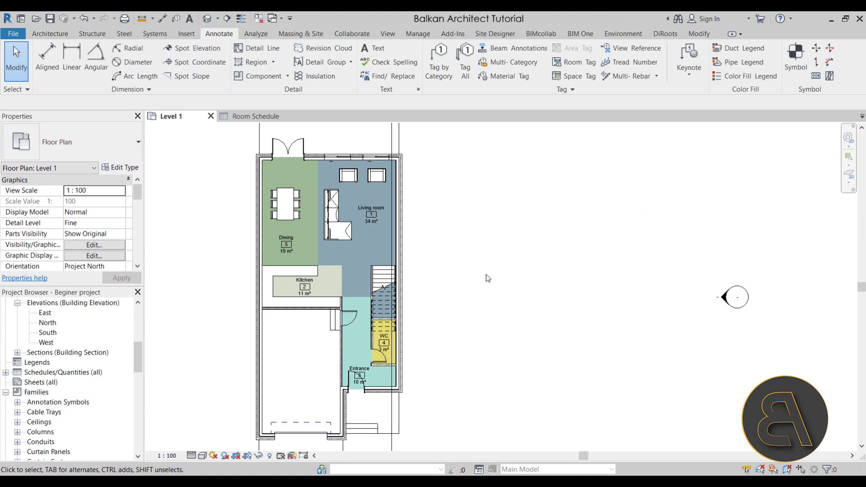
{"action": "scroll", "coordinate": [104, 379], "scroll_direction": "down", "scroll_amount": 13}
{"action": "scroll", "coordinate": [102, 380], "scroll_direction": "up", "scroll_amount": 8}
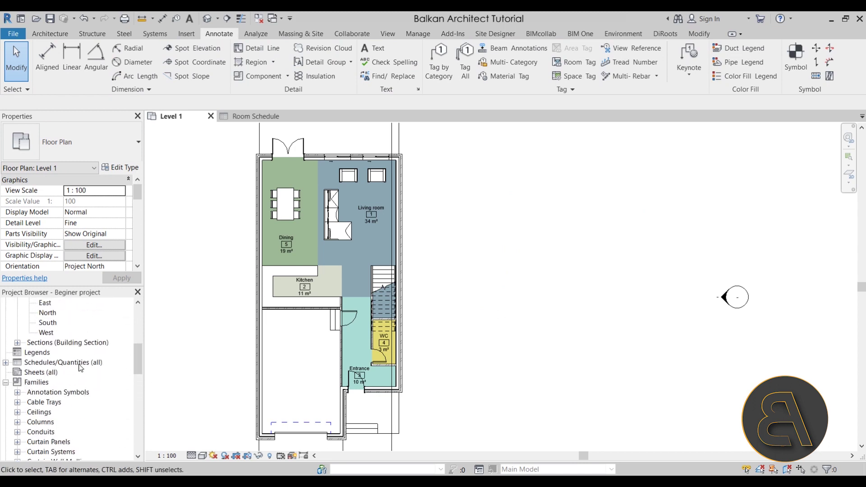
{"action": "scroll", "coordinate": [135, 346], "scroll_direction": "up", "scroll_amount": 1}
{"action": "mouse_move", "coordinate": [139, 362]}
{"action": "left_mouse_down"}
{"action": "mouse_move", "coordinate": [139, 345]}
{"action": "mouse_move", "coordinate": [139, 370]}
{"action": "left_mouse_up"}
Expand Schedules/Quantities in the Project Browser to find the Room Schedule, then select Sheets.
{"action": "left_click", "coordinate": [34, 343]}
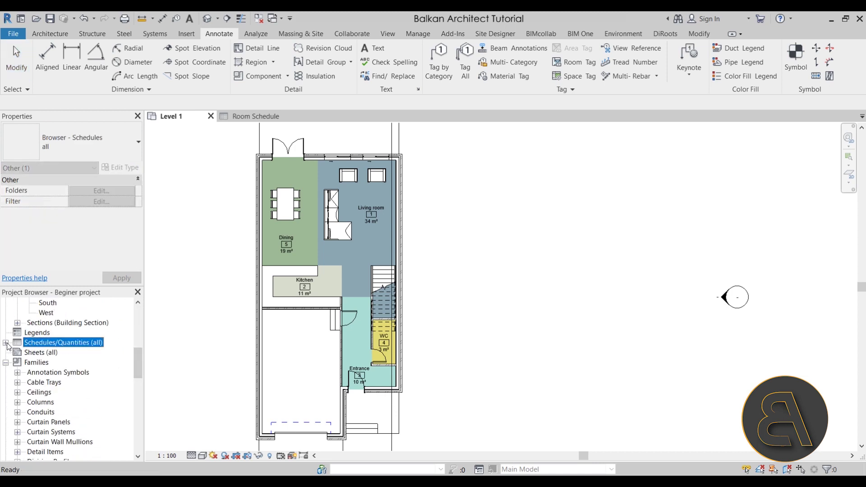
{"action": "left_click", "coordinate": [6, 343]}
{"action": "left_click", "coordinate": [48, 353]}
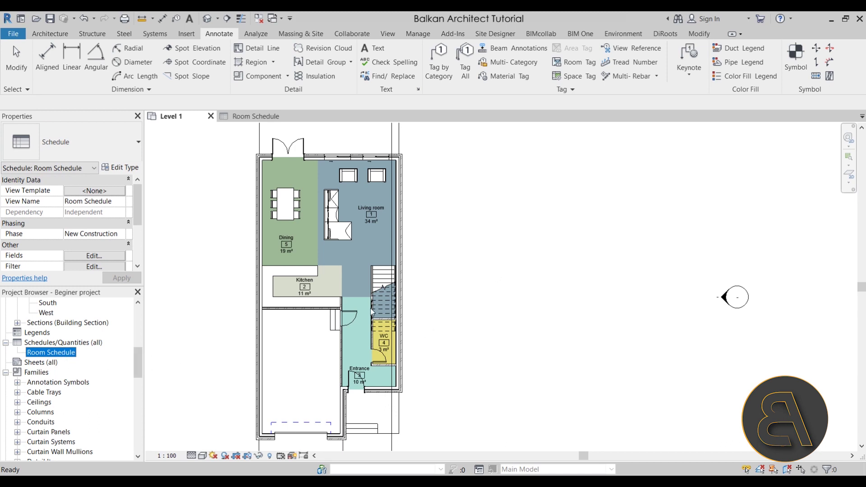
{"action": "left_click", "coordinate": [239, 234]}
{"action": "scroll", "coordinate": [47, 359], "scroll_direction": "down", "scroll_amount": 1}
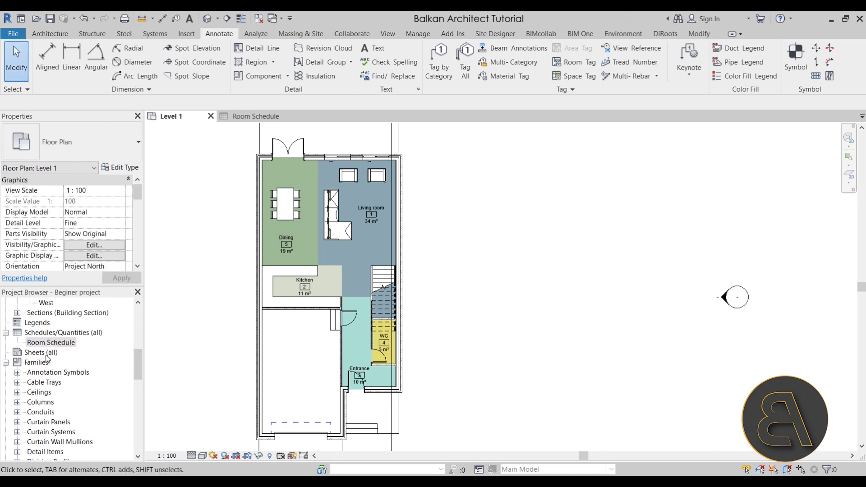
{"action": "scroll", "coordinate": [46, 358], "scroll_direction": "up", "scroll_amount": 1}
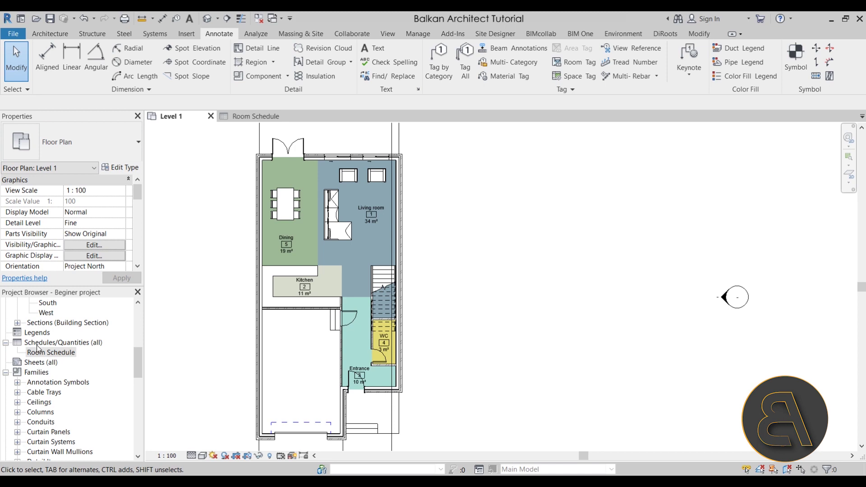
{"action": "left_click", "coordinate": [40, 362]}
Create a new sheet A101 with the A1 metric titleblock.
{"action": "right_click", "coordinate": [40, 363]}
{"action": "left_click", "coordinate": [56, 369]}
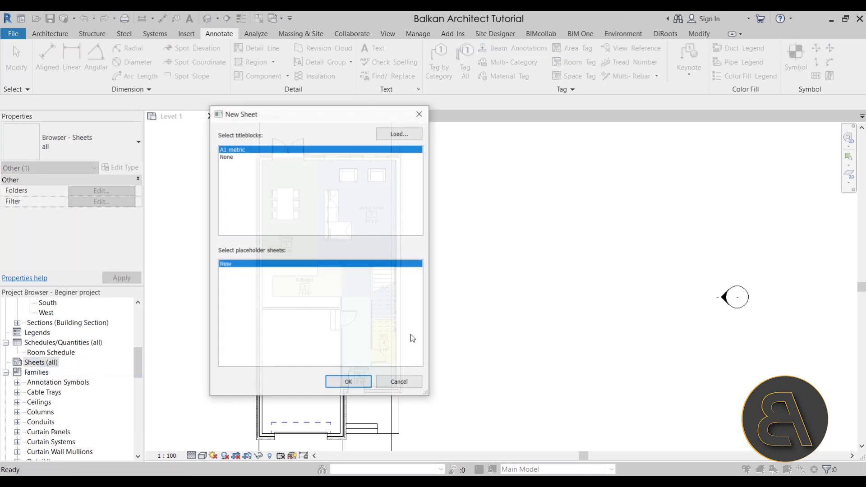
{"action": "left_click", "coordinate": [362, 383]}
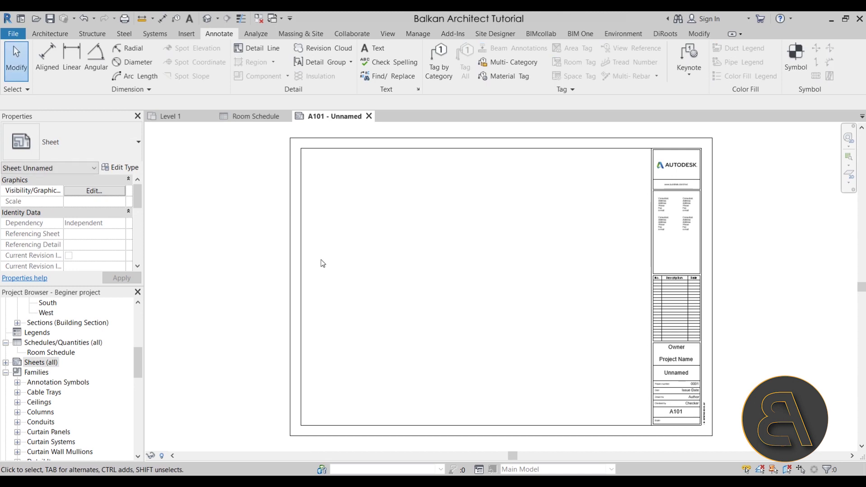
Back in the Level 1 plan, show the crop boundary and select it.
{"action": "left_click", "coordinate": [172, 117]}
{"action": "scroll", "coordinate": [298, 256], "scroll_direction": "down", "scroll_amount": 5}
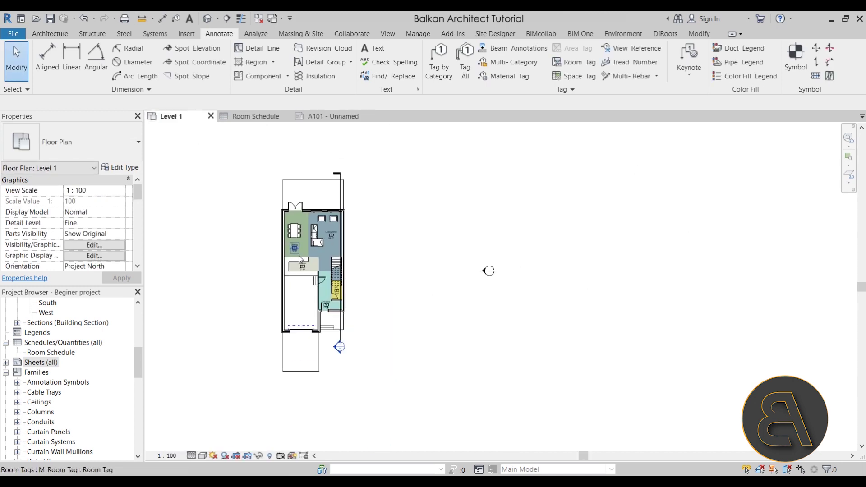
{"action": "middle_click_drag", "start_coordinate": [277, 261], "coordinate": [345, 261]}
{"action": "scroll", "coordinate": [118, 244], "scroll_direction": "down", "scroll_amount": 6}
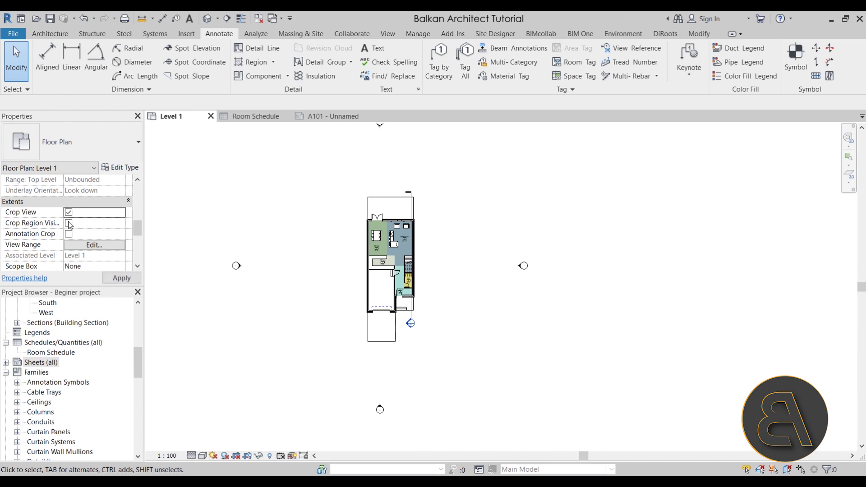
{"action": "left_click", "coordinate": [69, 224]}
{"action": "scroll", "coordinate": [377, 238], "scroll_direction": "down", "scroll_amount": 2}
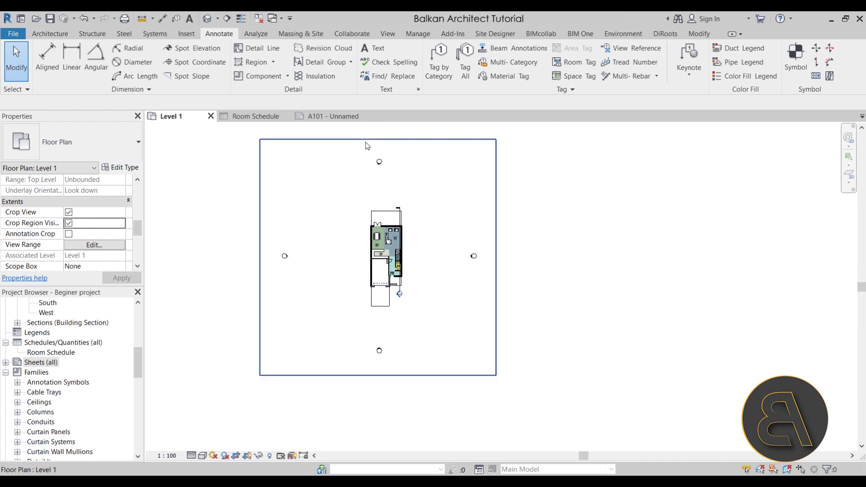
{"action": "left_click", "coordinate": [378, 140]}
Pull all four crop edges tight around the house, hide the boundary, and view sheet A101.
{"action": "left_click_drag", "start_coordinate": [379, 140], "coordinate": [378, 196]}
{"action": "left_click_drag", "start_coordinate": [261, 286], "coordinate": [379, 310]}
{"action": "left_click_drag", "start_coordinate": [424, 375], "coordinate": [425, 321]}
{"action": "left_click_drag", "start_coordinate": [496, 259], "coordinate": [419, 262]}
{"action": "left_click", "coordinate": [472, 305]}
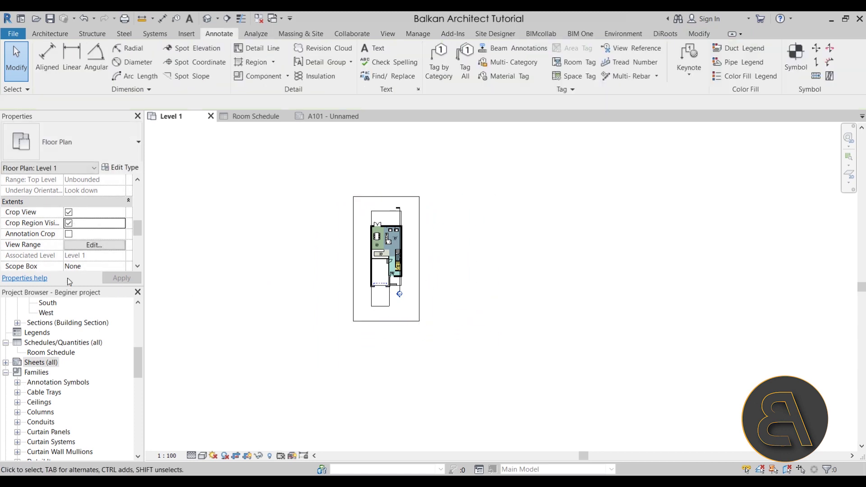
{"action": "left_click", "coordinate": [69, 224]}
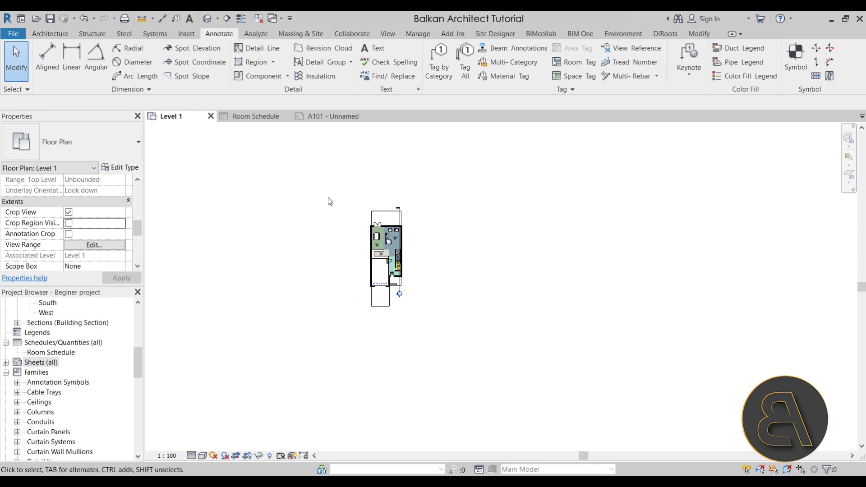
{"action": "left_click", "coordinate": [332, 116]}
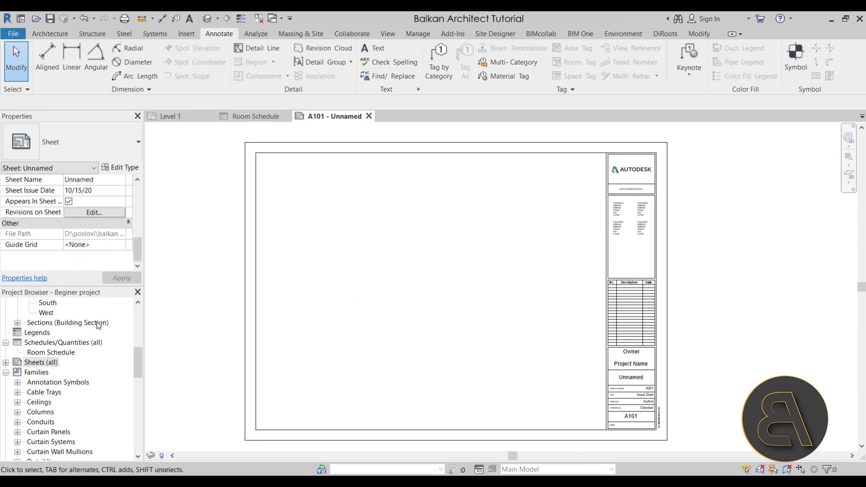
Place the Level 1 plan viewport on sheet A101.
{"action": "scroll", "coordinate": [98, 324], "scroll_direction": "up", "scroll_amount": 5}
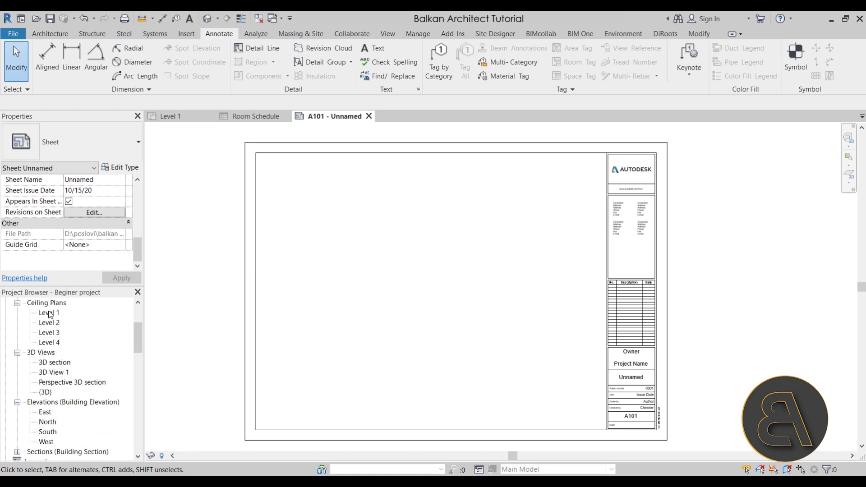
{"action": "scroll", "coordinate": [87, 346], "scroll_direction": "up", "scroll_amount": 3}
{"action": "left_click_drag", "start_coordinate": [53, 326], "coordinate": [462, 329]}
{"action": "left_click", "coordinate": [348, 290]}
{"action": "left_click", "coordinate": [462, 339]}
Place the Room Schedule on sheet A101 beside the plan.
{"action": "scroll", "coordinate": [413, 333], "scroll_direction": "up", "scroll_amount": 2}
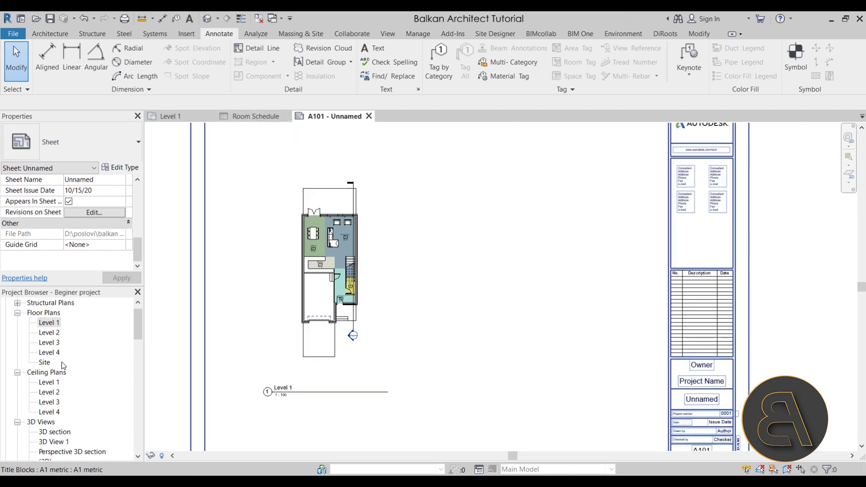
{"action": "scroll", "coordinate": [68, 365], "scroll_direction": "down", "scroll_amount": 5}
{"action": "left_click_drag", "start_coordinate": [51, 382], "coordinate": [412, 261]}
{"action": "left_click", "coordinate": [410, 258]}
{"action": "left_click", "coordinate": [431, 331]}
{"action": "scroll", "coordinate": [392, 253], "scroll_direction": "up", "scroll_amount": 3}
{"action": "left_click", "coordinate": [393, 228]}
{"action": "left_click_drag", "start_coordinate": [393, 227], "coordinate": [390, 225]}
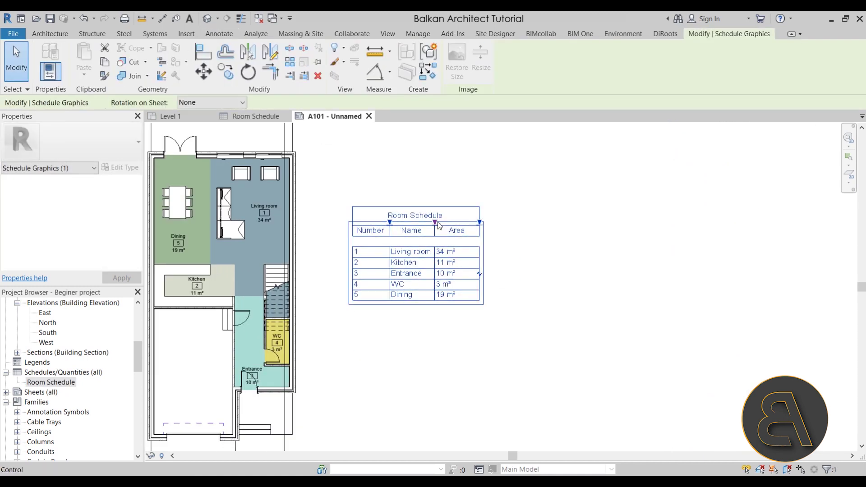
Narrow the schedule's Area column, then return to the Level 1 plan.
{"action": "left_click_drag", "start_coordinate": [479, 223], "coordinate": [467, 229]}
{"action": "key", "text": "Escape"}
{"action": "scroll", "coordinate": [365, 334], "scroll_direction": "up", "scroll_amount": 3}
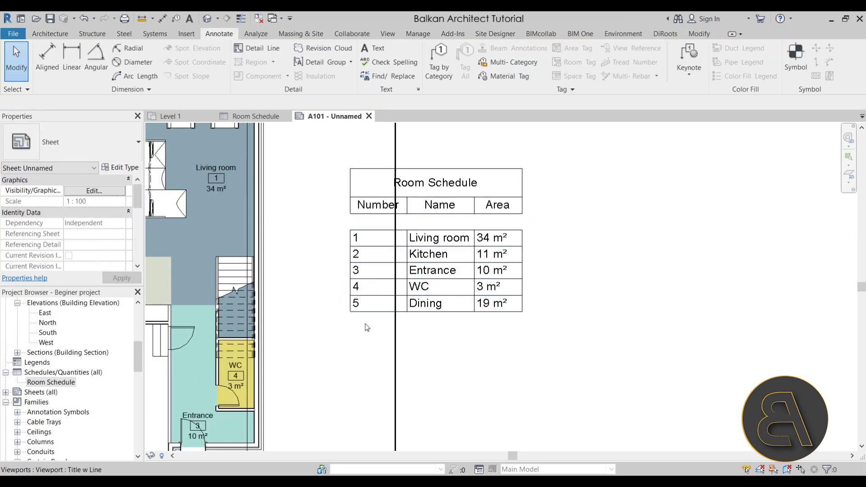
{"action": "scroll", "coordinate": [365, 334], "scroll_direction": "down", "scroll_amount": 2}
{"action": "left_click", "coordinate": [551, 310]}
{"action": "left_click", "coordinate": [567, 357]}
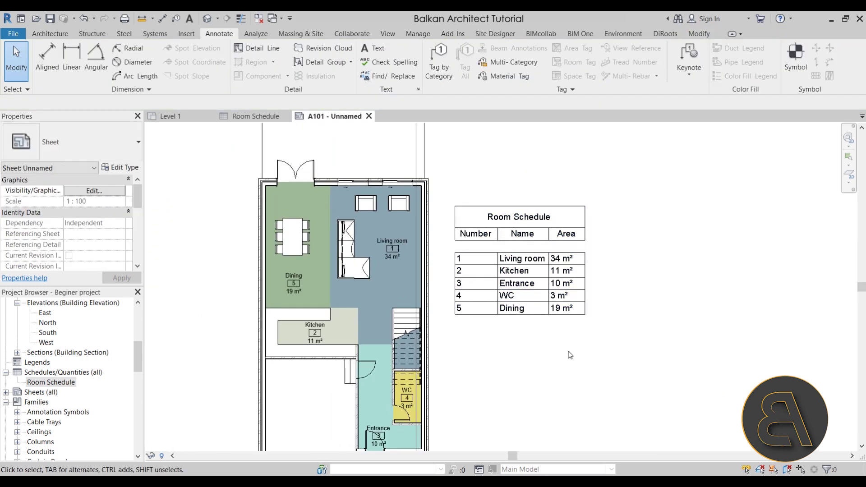
{"action": "scroll", "coordinate": [438, 288], "scroll_direction": "down", "scroll_amount": 2}
{"action": "left_click", "coordinate": [176, 116]}
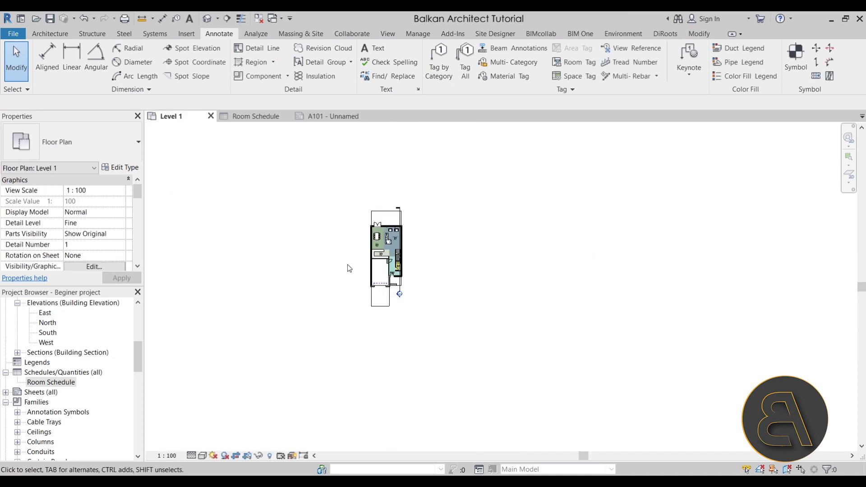
Place a room Color Fill Legend beside the Level 1 plan.
{"action": "scroll", "coordinate": [406, 244], "scroll_direction": "up", "scroll_amount": 4}
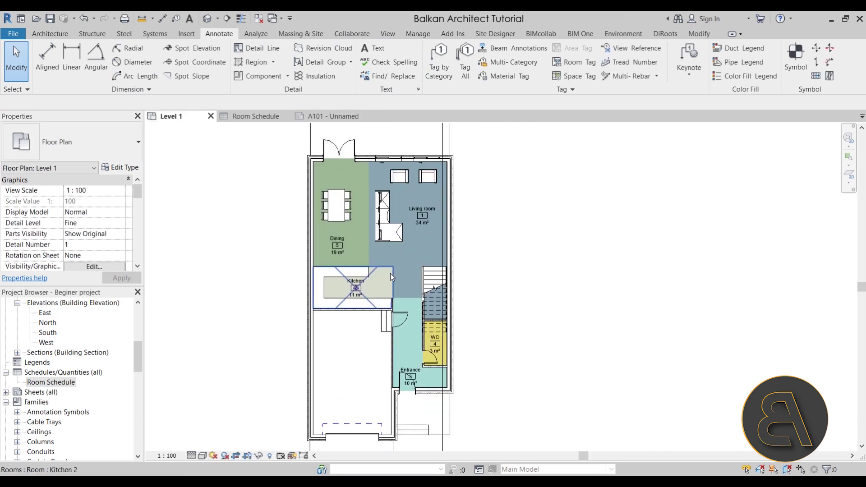
{"action": "left_click", "coordinate": [391, 273]}
{"action": "left_click", "coordinate": [412, 278]}
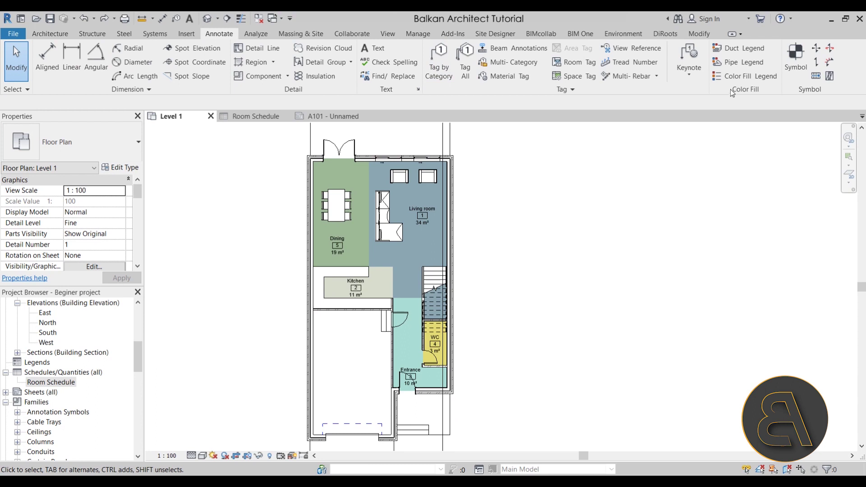
{"action": "left_click", "coordinate": [728, 77]}
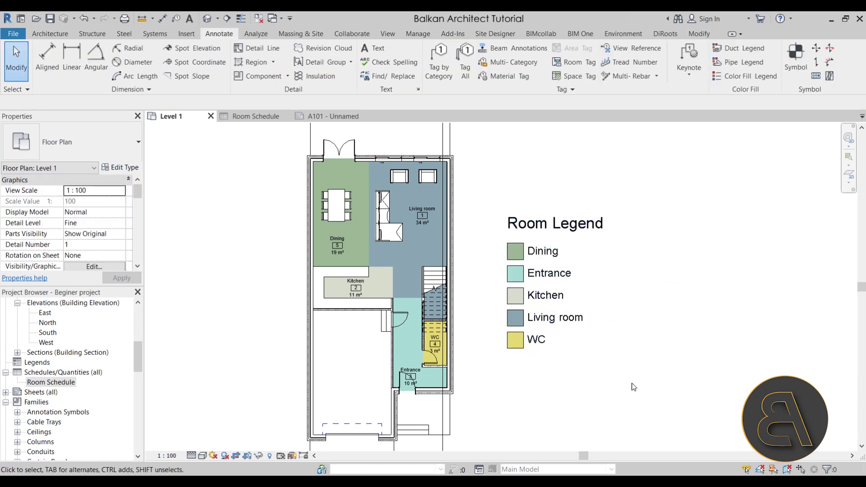
{"action": "left_click", "coordinate": [557, 299]}
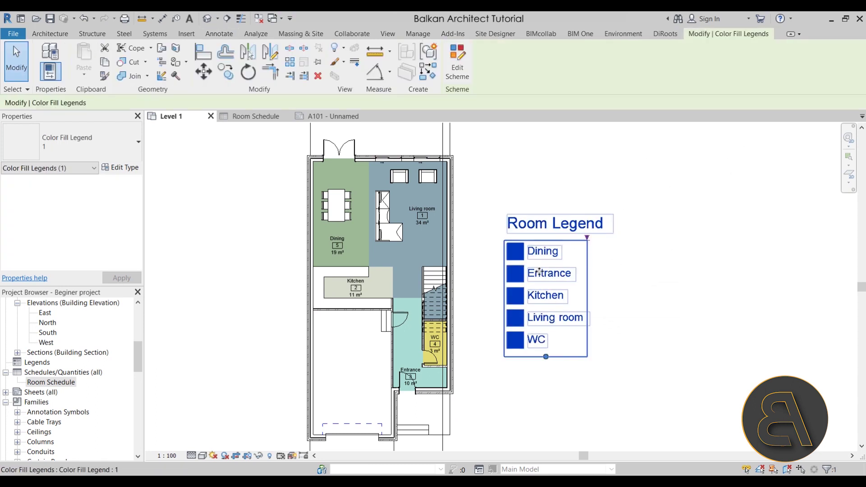
Set the view's colour scheme to (none) so the legend reads 'No color scheme assigned to view'.
{"action": "left_click", "coordinate": [459, 76]}
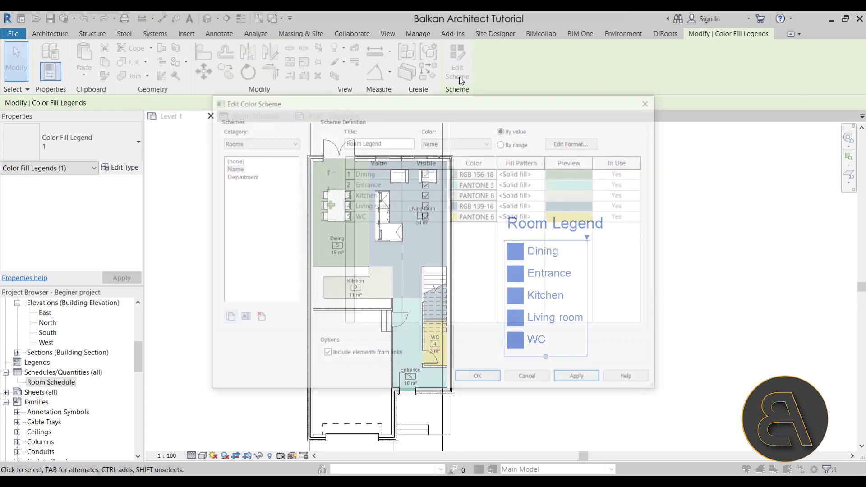
{"action": "left_click", "coordinate": [230, 161]}
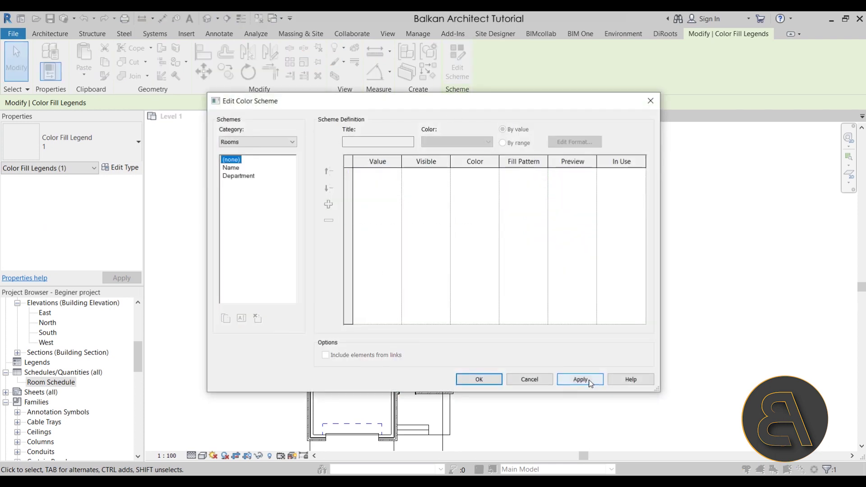
{"action": "left_click", "coordinate": [479, 379]}
{"action": "left_click", "coordinate": [558, 415]}
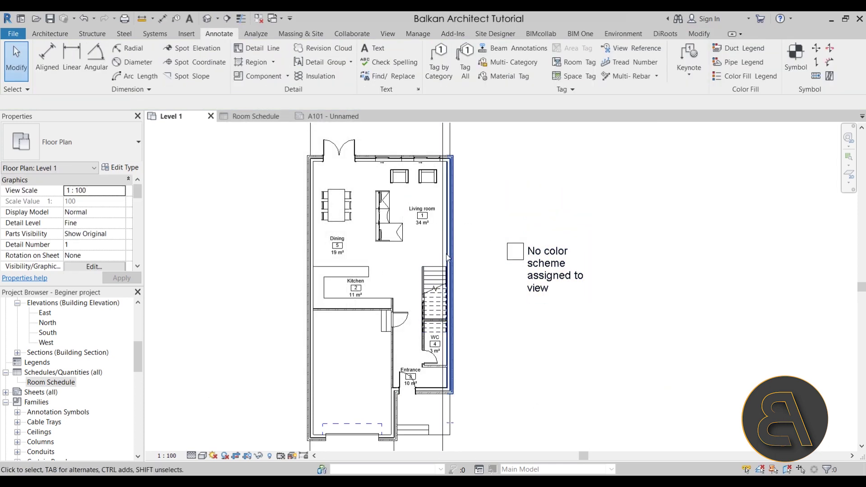
{"action": "left_click", "coordinate": [526, 277]}
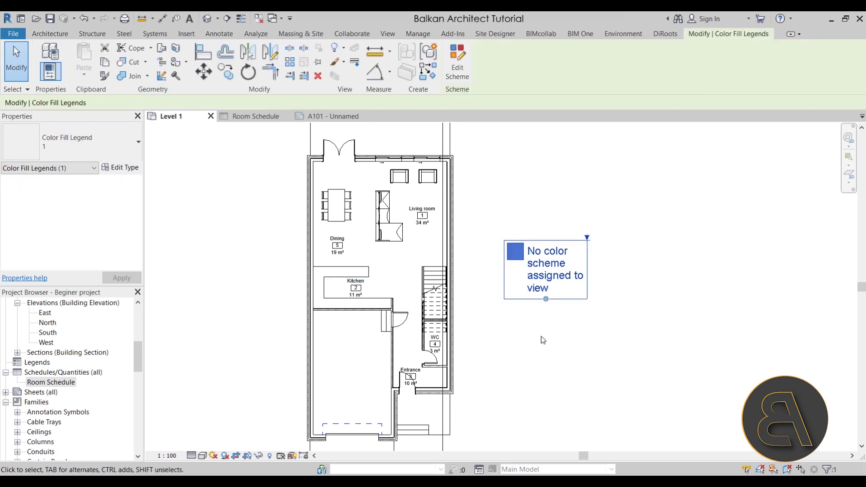
Delete the colour legend and uncheck Show Area in the room tag's type properties.
{"action": "key", "text": "Delete"}
{"action": "scroll", "coordinate": [353, 250], "scroll_direction": "up", "scroll_amount": 3}
{"action": "left_click", "coordinate": [318, 232]}
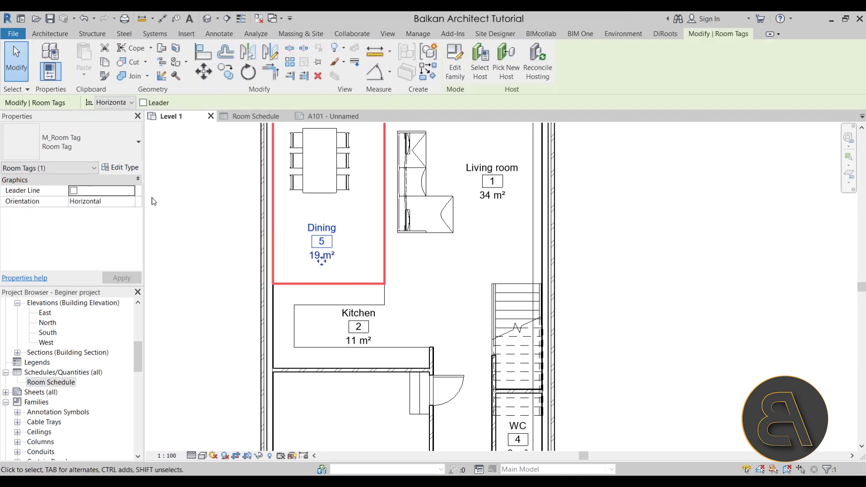
{"action": "left_click", "coordinate": [129, 170]}
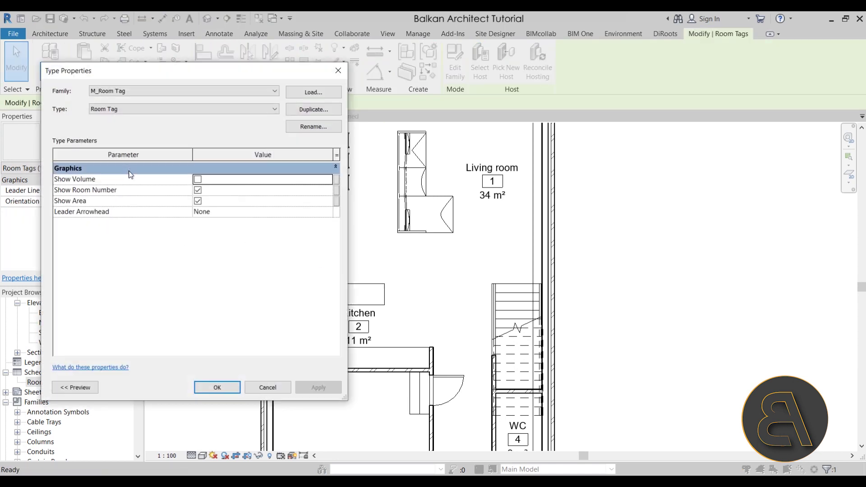
{"action": "left_click", "coordinate": [198, 201]}
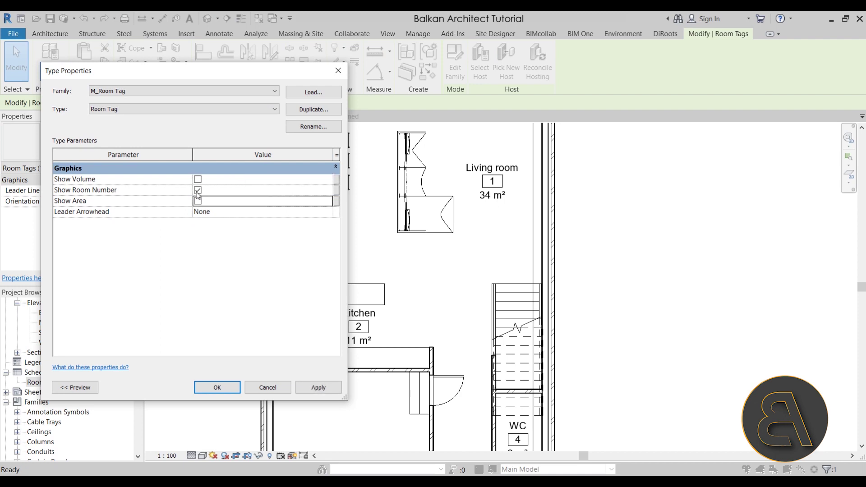
{"action": "left_click", "coordinate": [319, 387]}
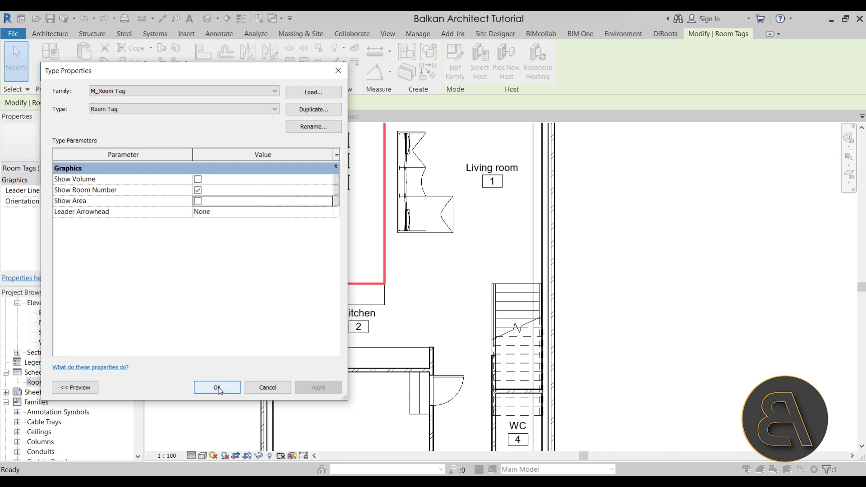
{"action": "left_click", "coordinate": [219, 388]}
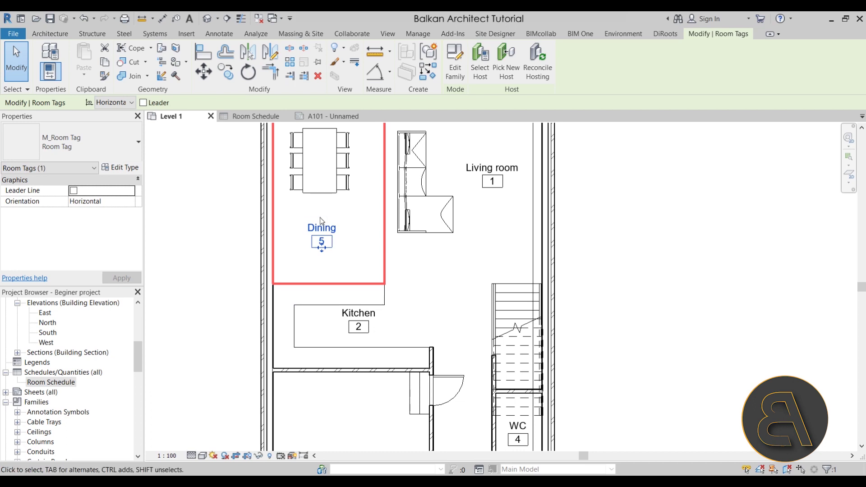
Delete the Room name label from the M_Room Tag family and load it into the project.
{"action": "left_click", "coordinate": [456, 59]}
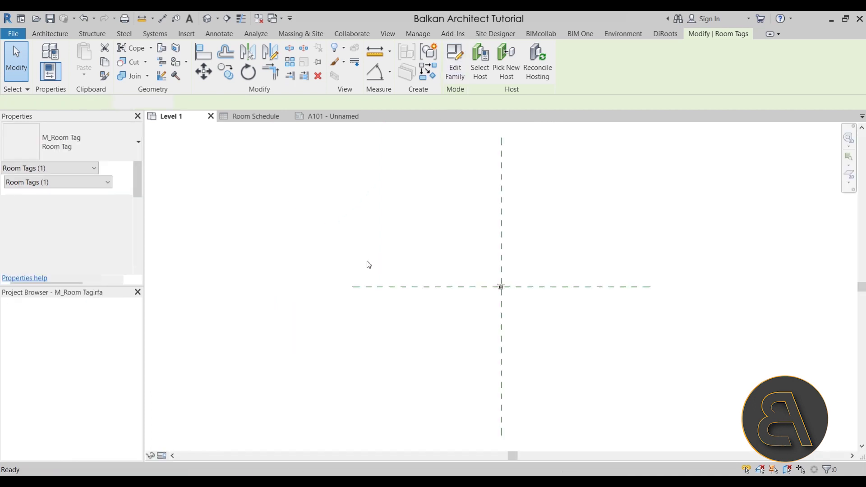
{"action": "scroll", "coordinate": [545, 287], "scroll_direction": "up", "scroll_amount": 5}
{"action": "left_click", "coordinate": [428, 270]}
{"action": "left_click", "coordinate": [468, 245]}
{"action": "scroll", "coordinate": [436, 265], "scroll_direction": "up", "scroll_amount": 3}
{"action": "left_click", "coordinate": [436, 268]}
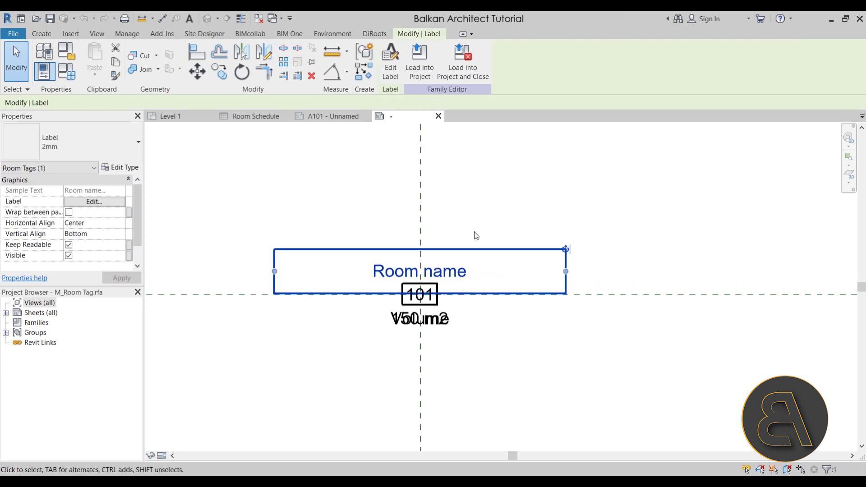
{"action": "key", "text": "Delete"}
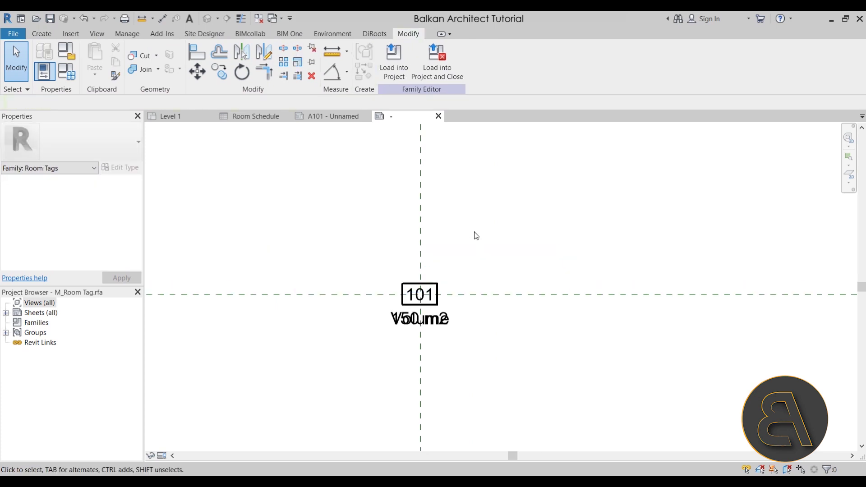
{"action": "left_click", "coordinate": [396, 74]}
Overwrite the existing room tag family and review the plan and schedule on sheet A101.
{"action": "left_click", "coordinate": [400, 216]}
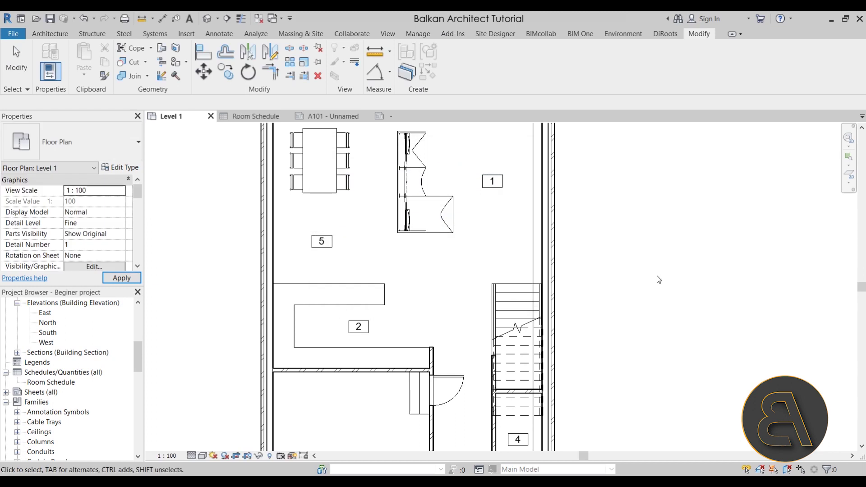
{"action": "scroll", "coordinate": [539, 278], "scroll_direction": "down", "scroll_amount": 2}
{"action": "scroll", "coordinate": [538, 278], "scroll_direction": "down", "scroll_amount": 2}
{"action": "key", "text": "ctrl+Tab"}
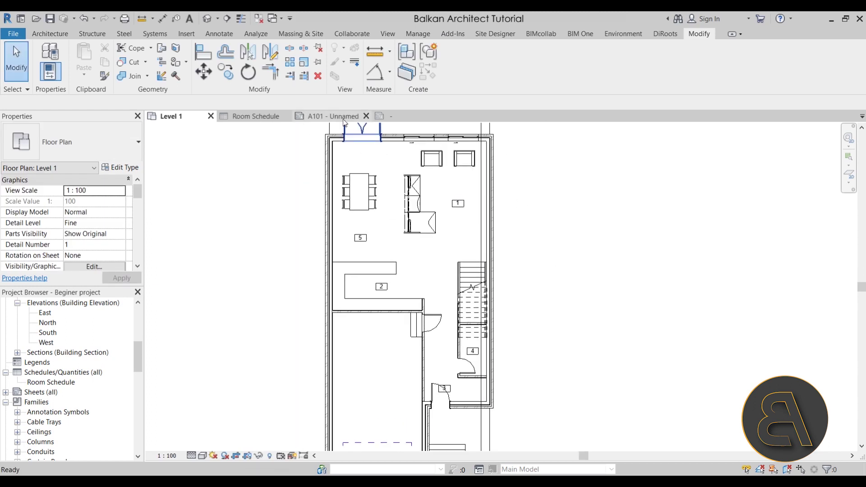
{"action": "scroll", "coordinate": [505, 304], "scroll_direction": "up", "scroll_amount": 4}
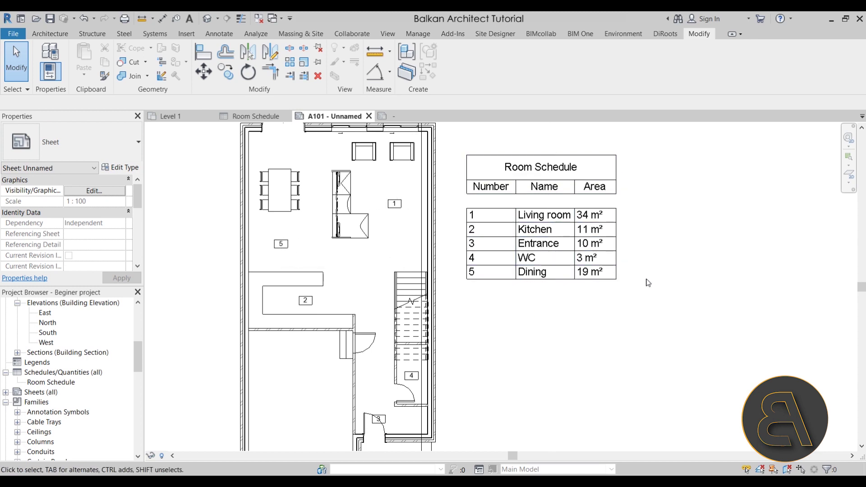
{"action": "middle_click_drag", "start_coordinate": [398, 206], "coordinate": [386, 198]}
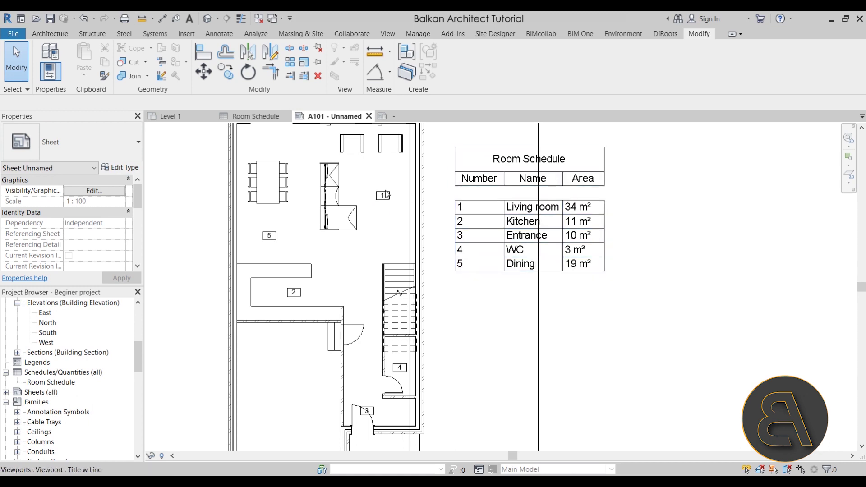
{"action": "scroll", "coordinate": [287, 240], "scroll_direction": "down", "scroll_amount": 2}
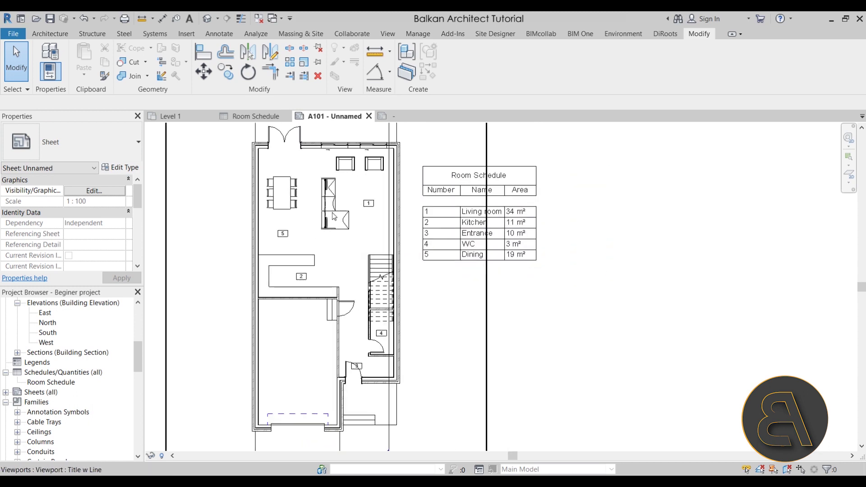
Move the Room Schedule up beside the plan on A101, then return to Level 1.
{"action": "left_click", "coordinate": [514, 257]}
{"action": "left_click_drag", "start_coordinate": [514, 256], "coordinate": [534, 204]}
{"action": "left_click", "coordinate": [567, 350]}
{"action": "scroll", "coordinate": [567, 350], "scroll_direction": "down", "scroll_amount": 2}
{"action": "scroll", "coordinate": [485, 278], "scroll_direction": "up", "scroll_amount": 1}
{"action": "mouse_move", "coordinate": [485, 278]}
{"action": "middle_mouse_down"}
{"action": "mouse_move", "coordinate": [473, 306]}
{"action": "mouse_move", "coordinate": [484, 292]}
{"action": "middle_mouse_up"}
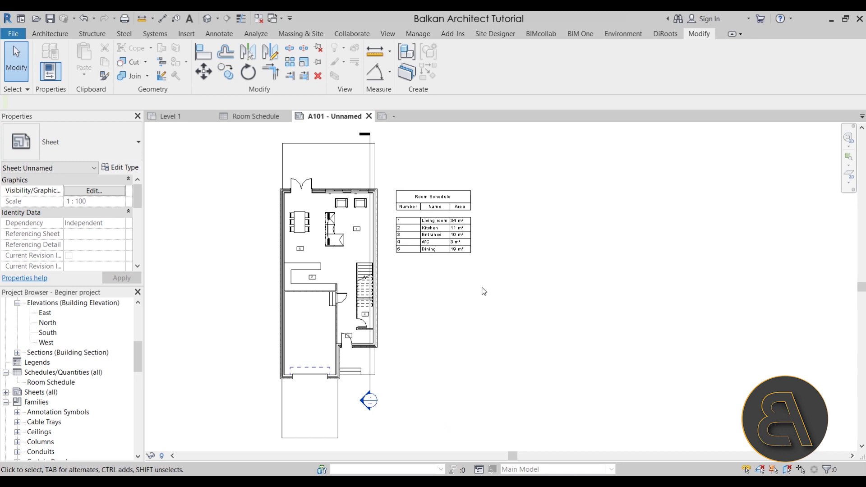
{"action": "scroll", "coordinate": [460, 293], "scroll_direction": "up", "scroll_amount": 3}
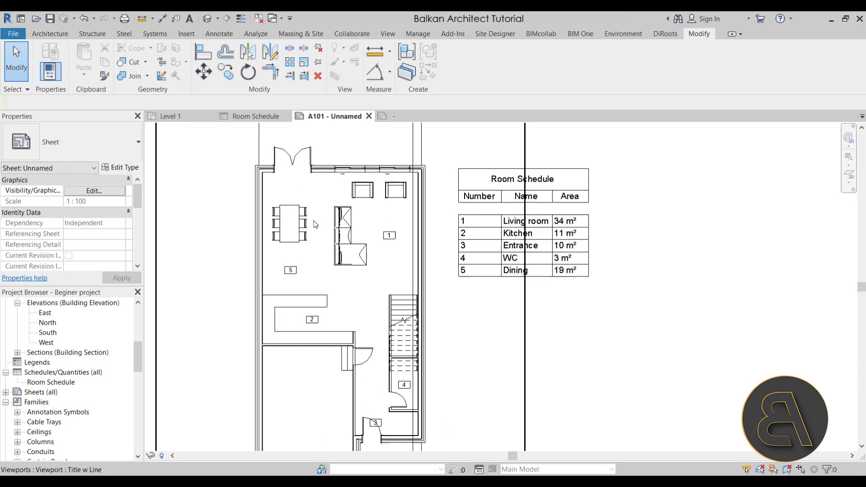
{"action": "scroll", "coordinate": [629, 332], "scroll_direction": "down", "scroll_amount": 1}
{"action": "middle_click_drag", "start_coordinate": [629, 332], "coordinate": [554, 342]}
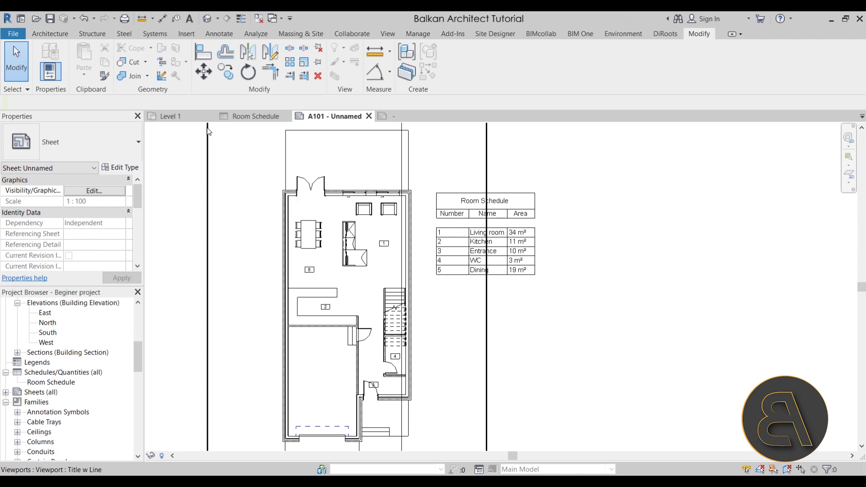
{"action": "left_click", "coordinate": [192, 116]}
{"action": "scroll", "coordinate": [455, 271], "scroll_direction": "down", "scroll_amount": 3}
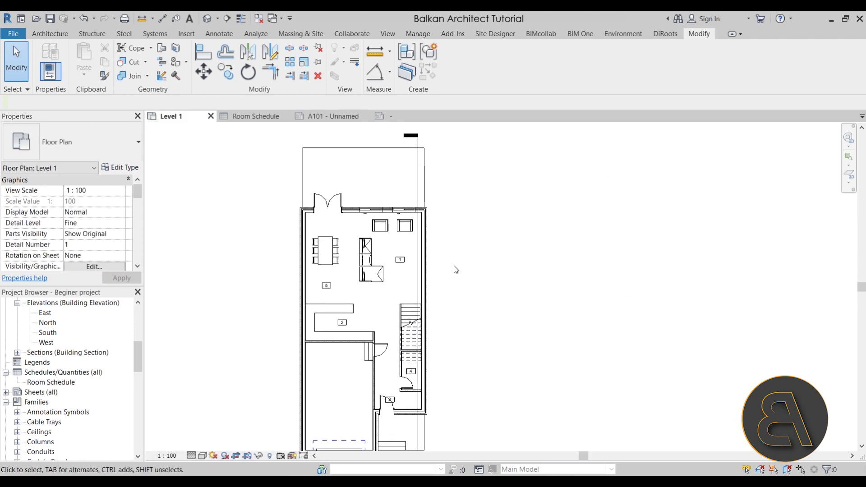
Draw three room separation lines enclosing the terrace area outside the entrance doors.
{"action": "middle_click_drag", "start_coordinate": [435, 196], "coordinate": [428, 225]}
{"action": "scroll", "coordinate": [321, 191], "scroll_direction": "up", "scroll_amount": 3}
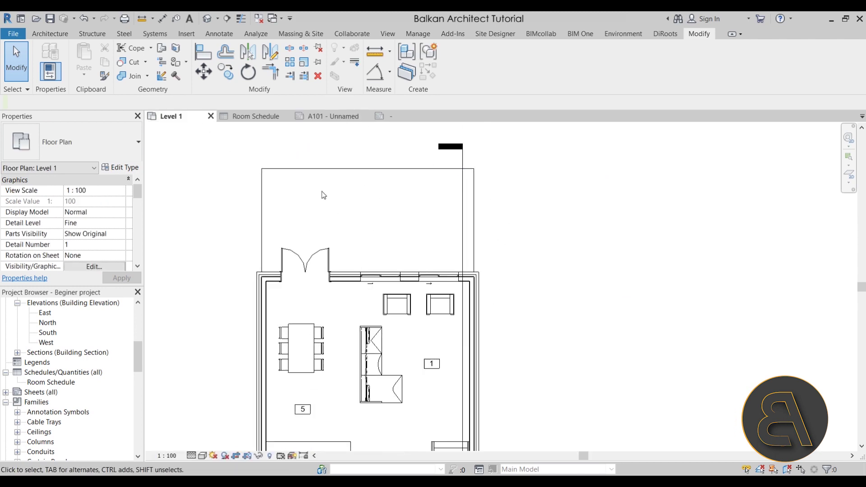
{"action": "left_click", "coordinate": [63, 34]}
{"action": "left_click", "coordinate": [519, 57]}
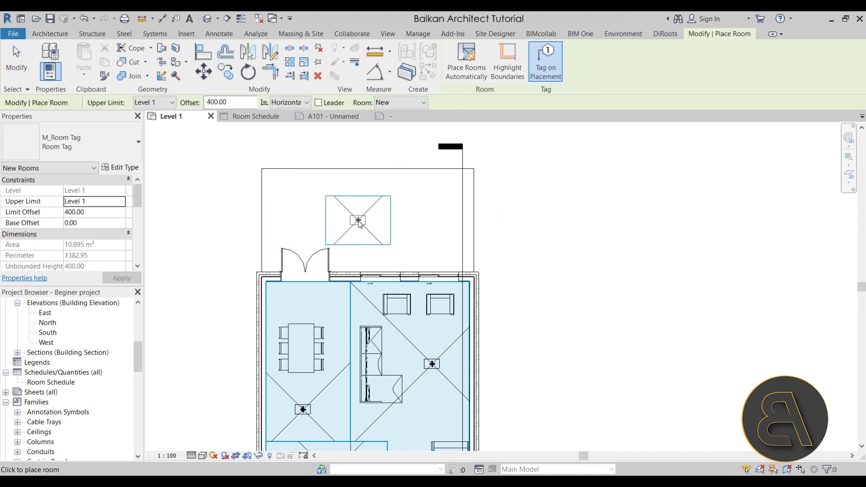
{"action": "key", "text": "Escape"}
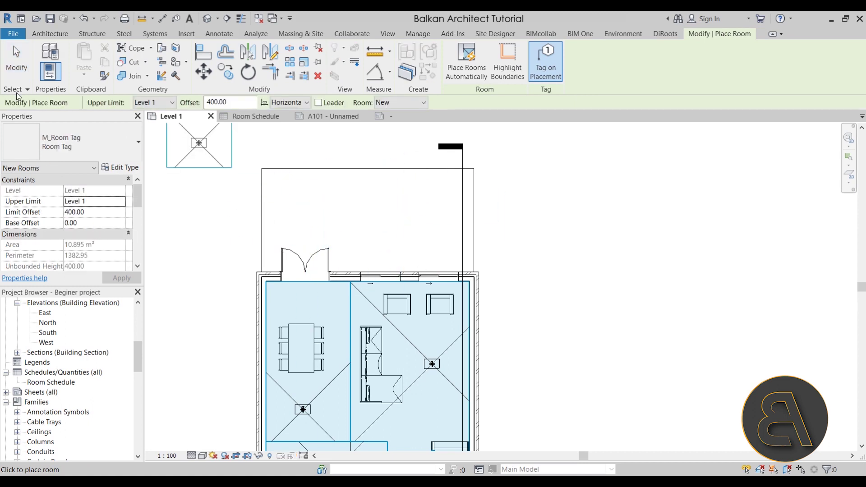
{"action": "key", "text": "Escape"}
{"action": "left_click", "coordinate": [547, 61]}
{"action": "scroll", "coordinate": [263, 288], "scroll_direction": "up", "scroll_amount": 5}
{"action": "left_click", "coordinate": [263, 292]}
{"action": "middle_click_drag", "start_coordinate": [263, 100], "coordinate": [256, 219]}
{"action": "left_click", "coordinate": [255, 204]}
{"action": "left_click", "coordinate": [682, 204]}
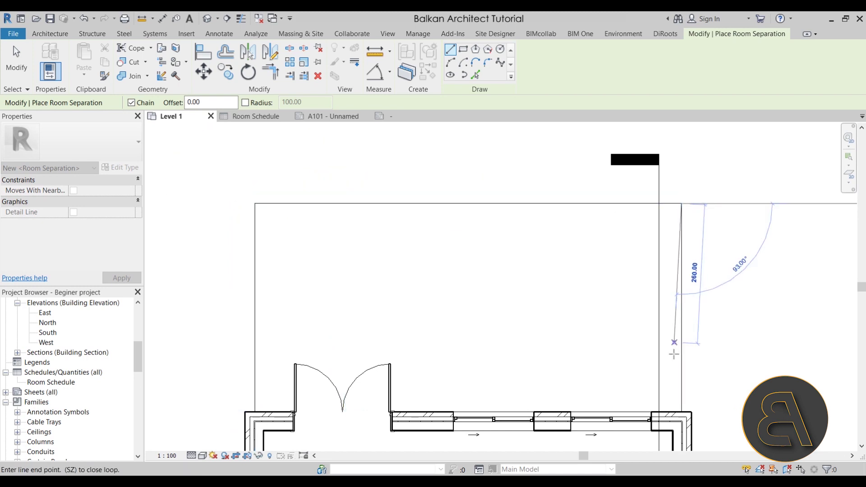
{"action": "left_click", "coordinate": [682, 411]}
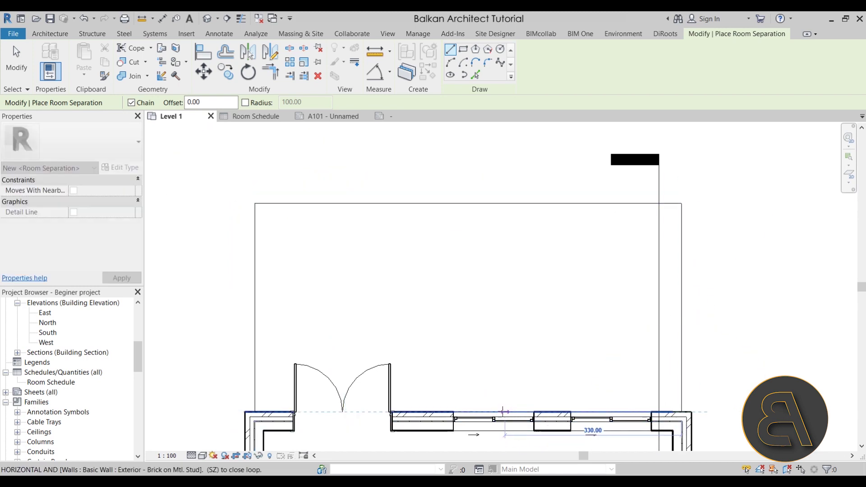
Place room 6 inside the newly enclosed terrace area.
{"action": "left_click", "coordinate": [16, 60]}
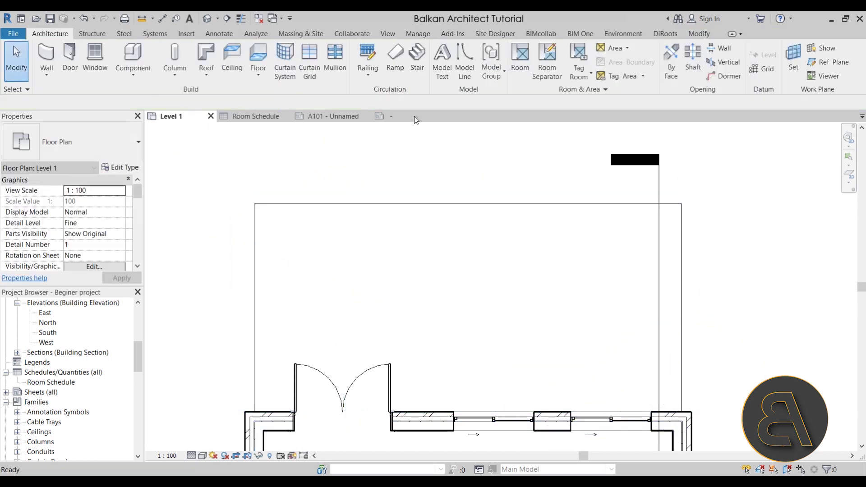
{"action": "left_click", "coordinate": [520, 61]}
{"action": "left_click", "coordinate": [475, 318]}
{"action": "scroll", "coordinate": [612, 356], "scroll_direction": "down", "scroll_amount": 2}
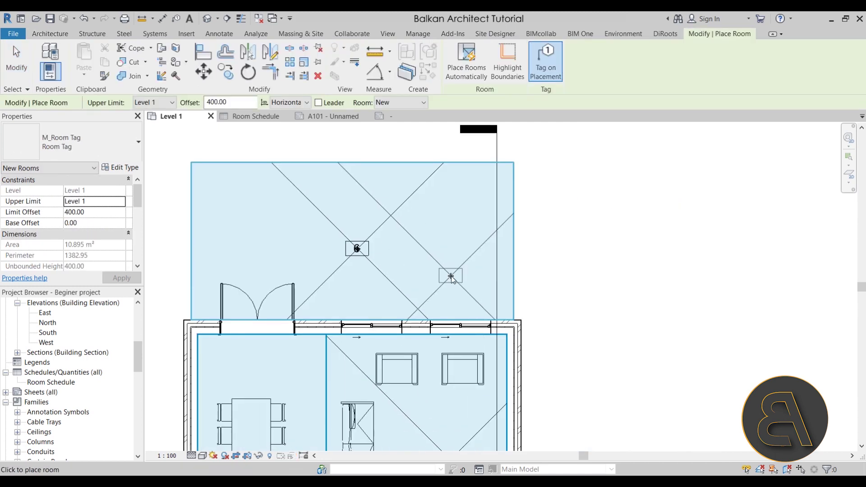
{"action": "key", "text": "Escape"}
{"action": "key", "text": "Escape"}
{"action": "middle_click_drag", "start_coordinate": [359, 258], "coordinate": [369, 250]}
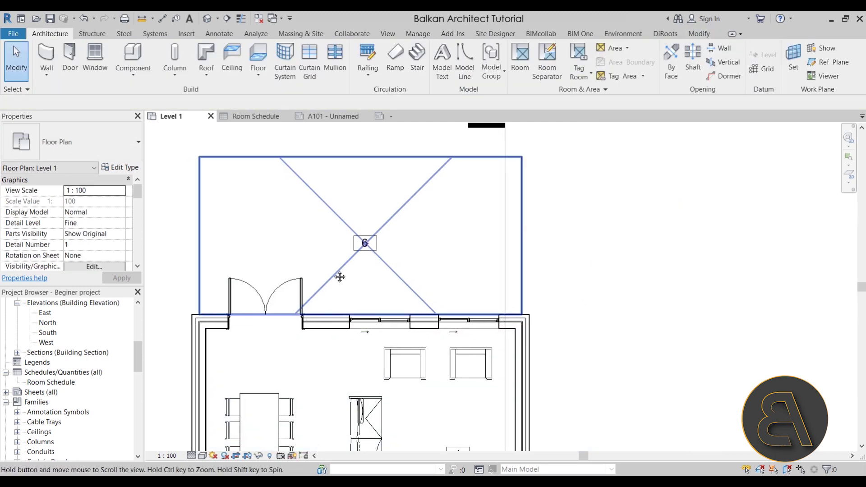
Name room 6 'Terrace' in the Room Schedule, fixing the 'Trrace' typo, and check sheet A101.
{"action": "left_click", "coordinate": [254, 117]}
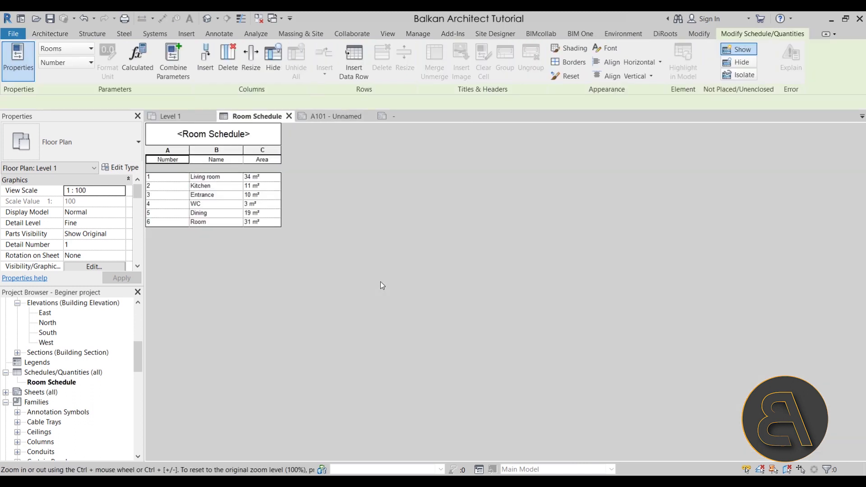
{"action": "left_click", "coordinate": [218, 223]}
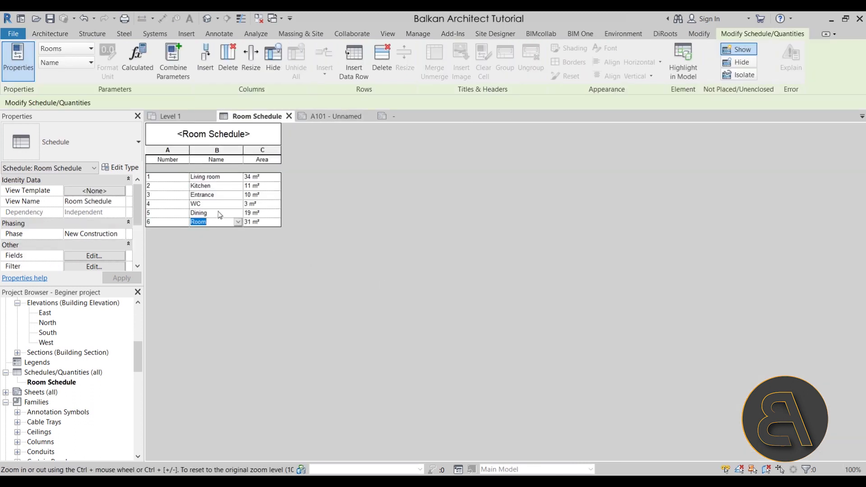
{"action": "type", "text": "T"}
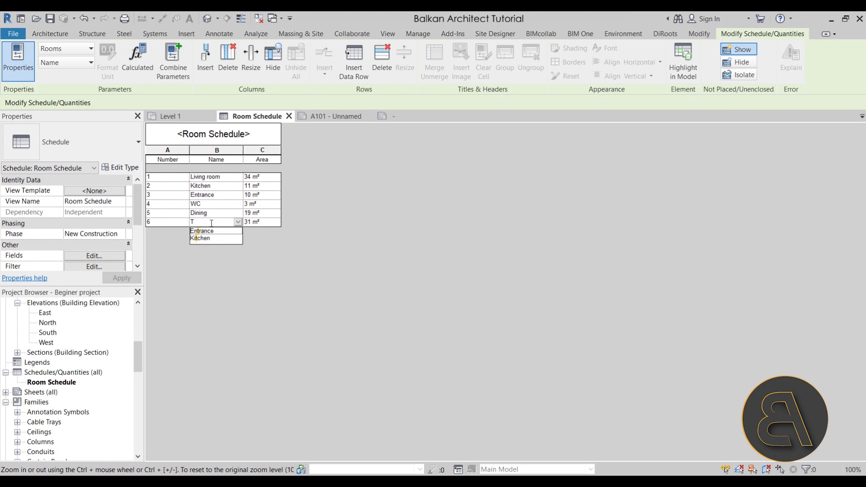
{"action": "type", "text": "rrace"}
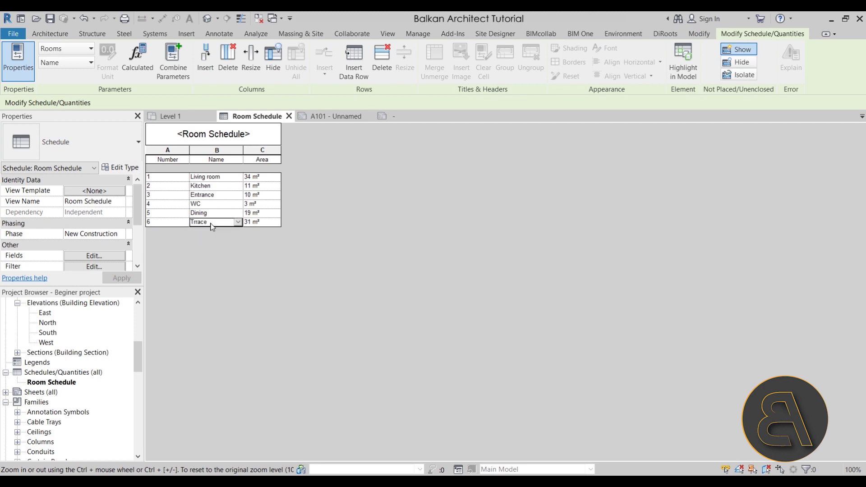
{"action": "left_click", "coordinate": [336, 116]}
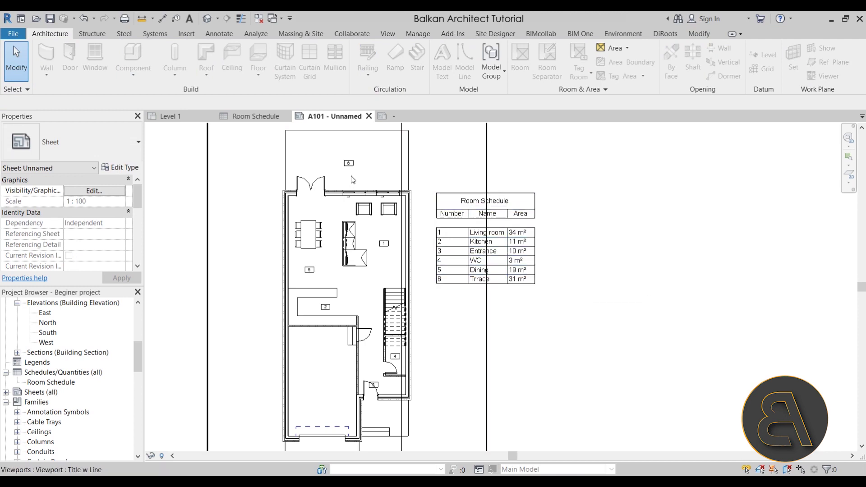
{"action": "left_click", "coordinate": [246, 117]}
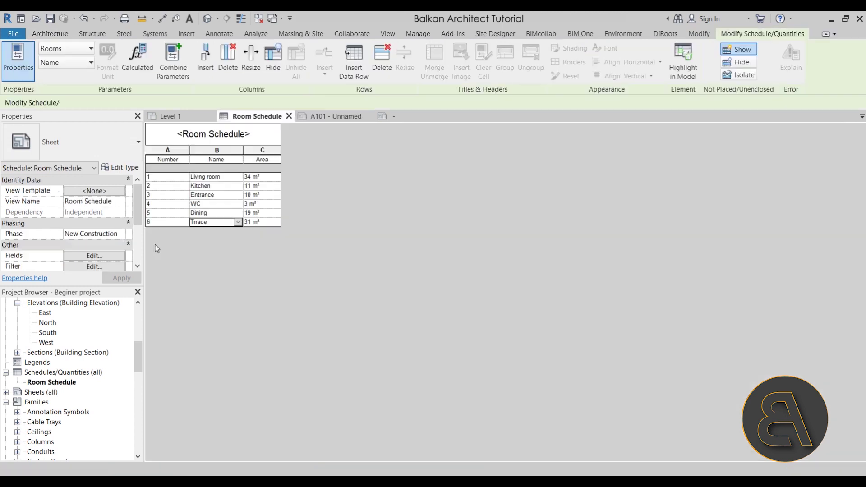
{"action": "left_click", "coordinate": [196, 224]}
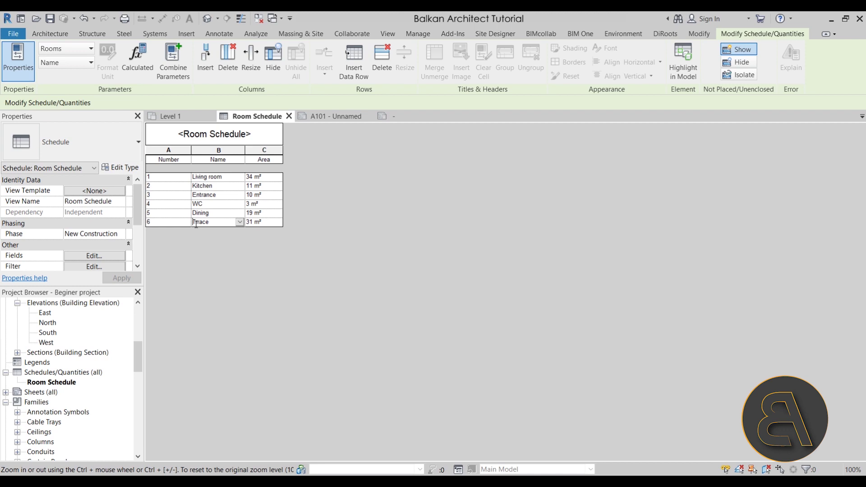
{"action": "key", "text": "Return"}
{"action": "left_click", "coordinate": [343, 116]}
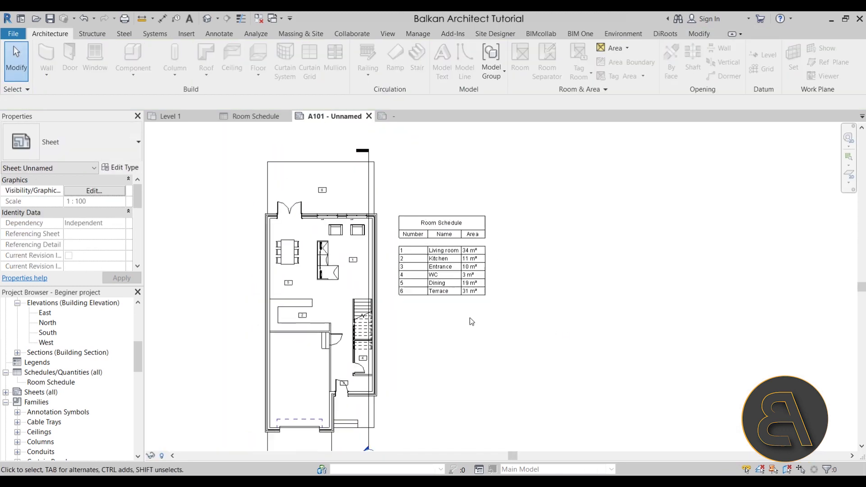
{"action": "middle_click_drag", "start_coordinate": [472, 321], "coordinate": [443, 308]}
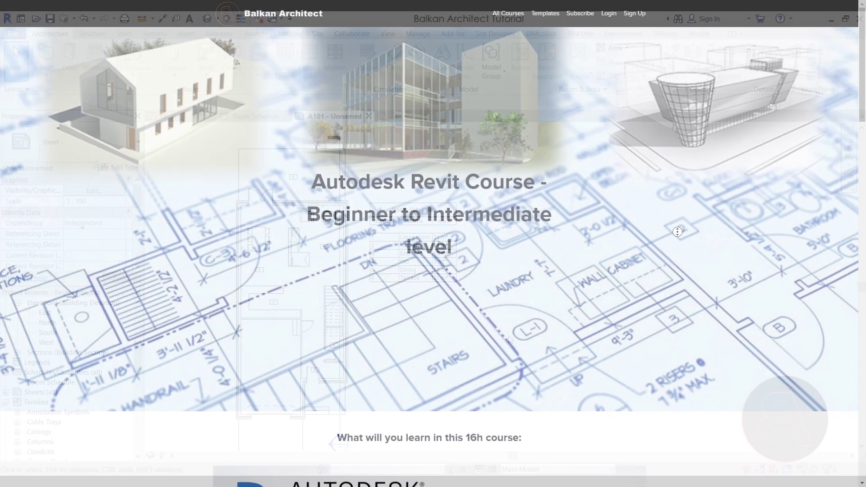
Scroll the Balkan Architect catalogue down to the Schedules in Revit and Light Families course cards.
{"action": "scroll", "coordinate": [676, 258], "scroll_direction": "down", "scroll_amount": 3}
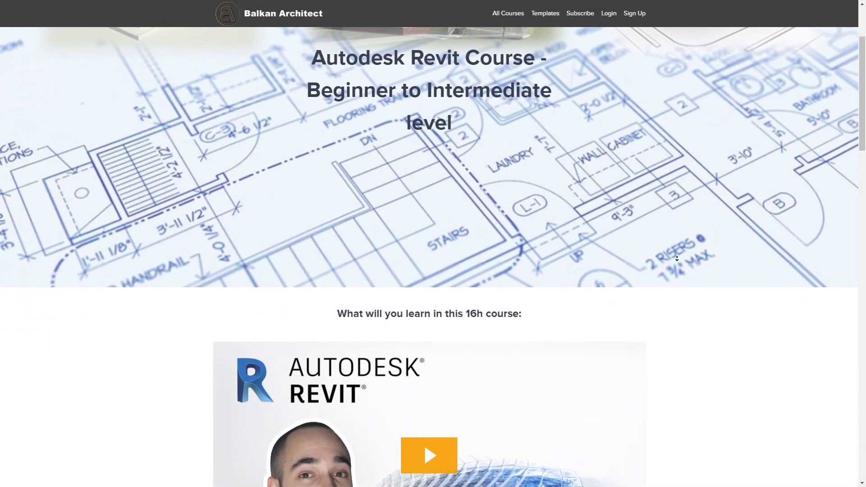
{"action": "scroll", "coordinate": [677, 259], "scroll_direction": "down", "scroll_amount": 8}
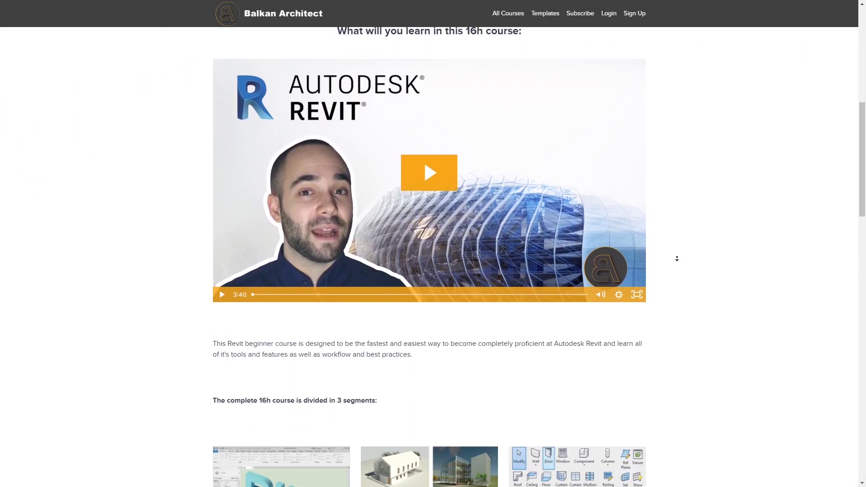
{"action": "scroll", "coordinate": [677, 259], "scroll_direction": "down", "scroll_amount": 8}
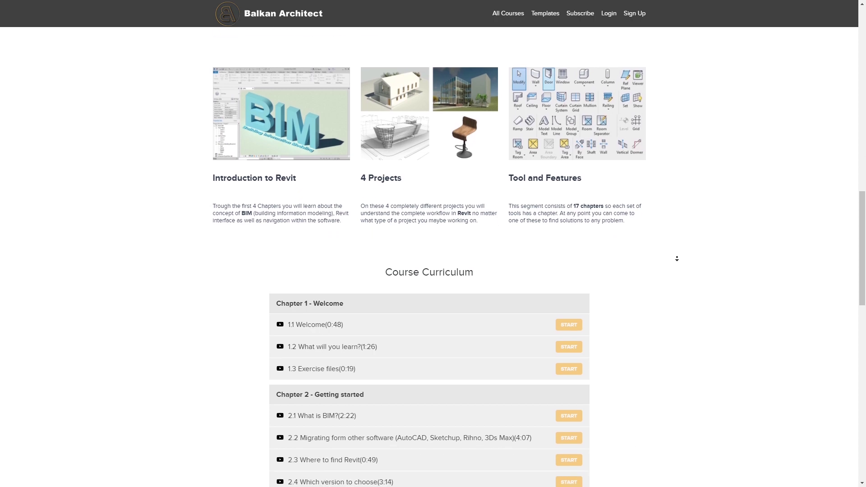
{"action": "scroll", "coordinate": [677, 259], "scroll_direction": "down", "scroll_amount": 4}
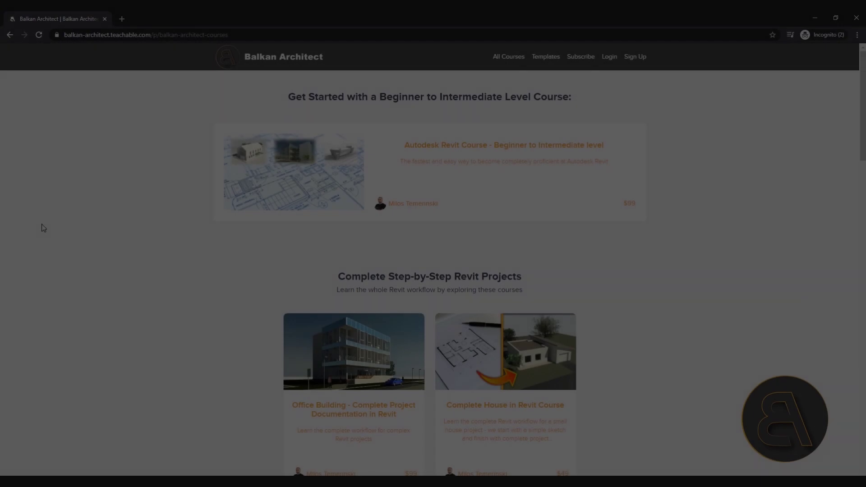
{"action": "scroll", "coordinate": [41, 227], "scroll_direction": "down", "scroll_amount": 5}
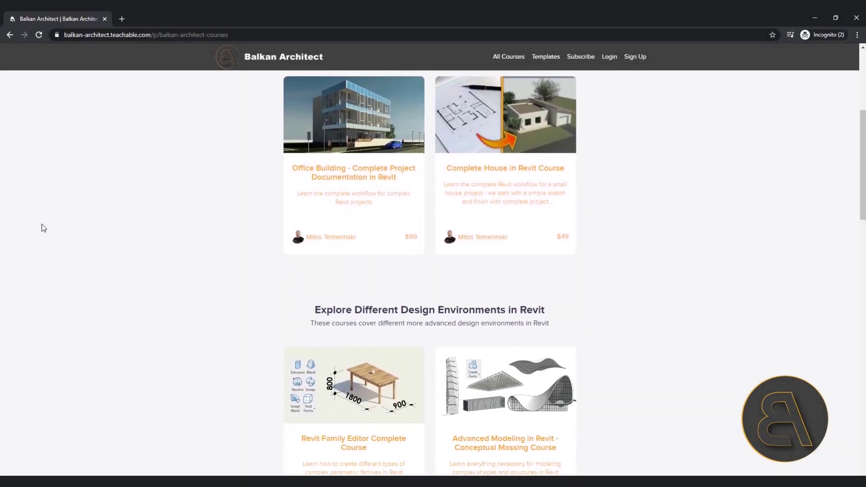
{"action": "scroll", "coordinate": [42, 227], "scroll_direction": "down", "scroll_amount": 10}
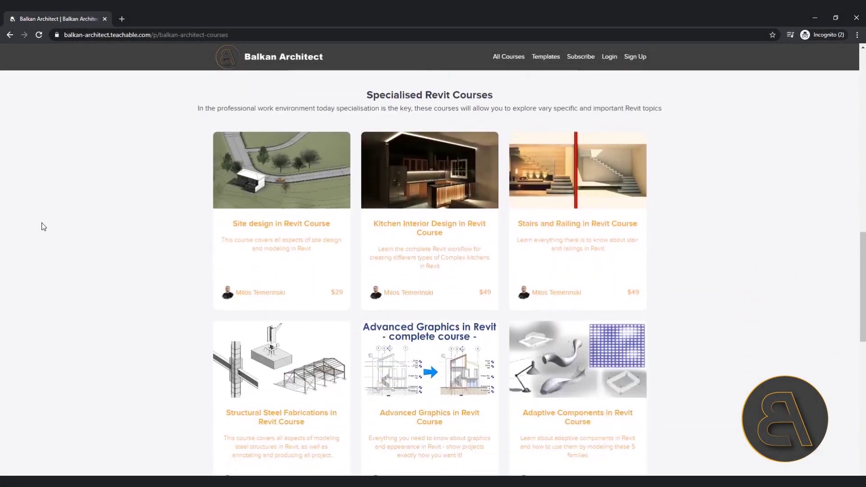
{"action": "scroll", "coordinate": [41, 227], "scroll_direction": "down", "scroll_amount": 6}
{"action": "scroll", "coordinate": [41, 227], "scroll_direction": "down", "scroll_amount": 5}
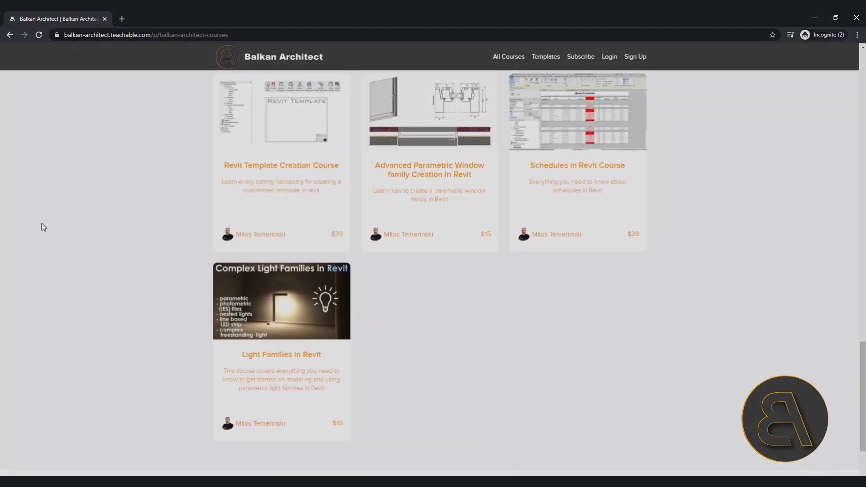